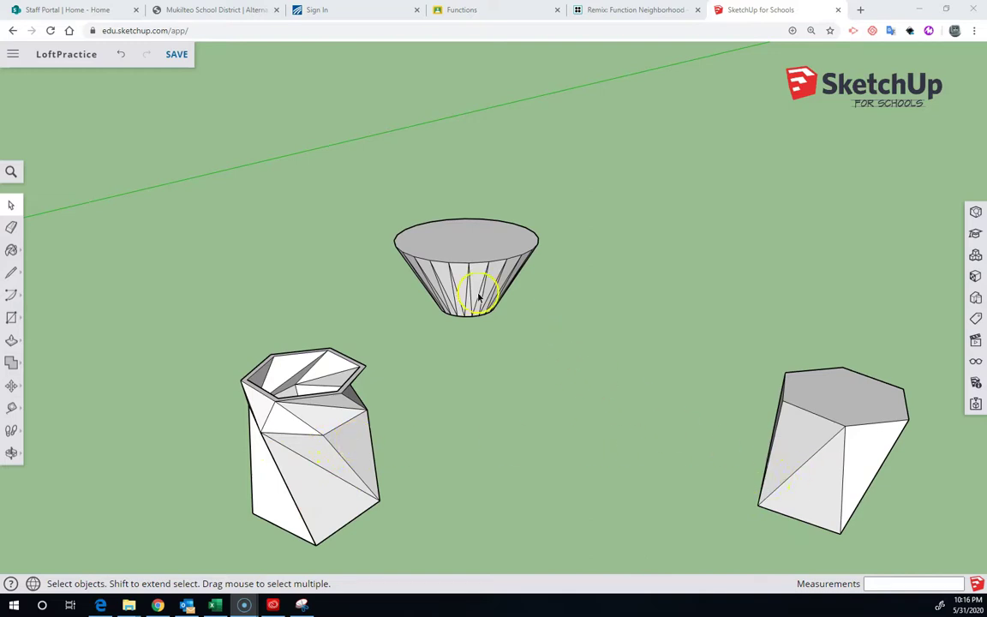
pyautogui.moveTo(341, 410); pyautogui.dragTo(418, 489, button='middle')
pyautogui.scroll(5, 414, 539)
pyautogui.moveTo(414, 529); pyautogui.dragTo(199, 512, button='middle')
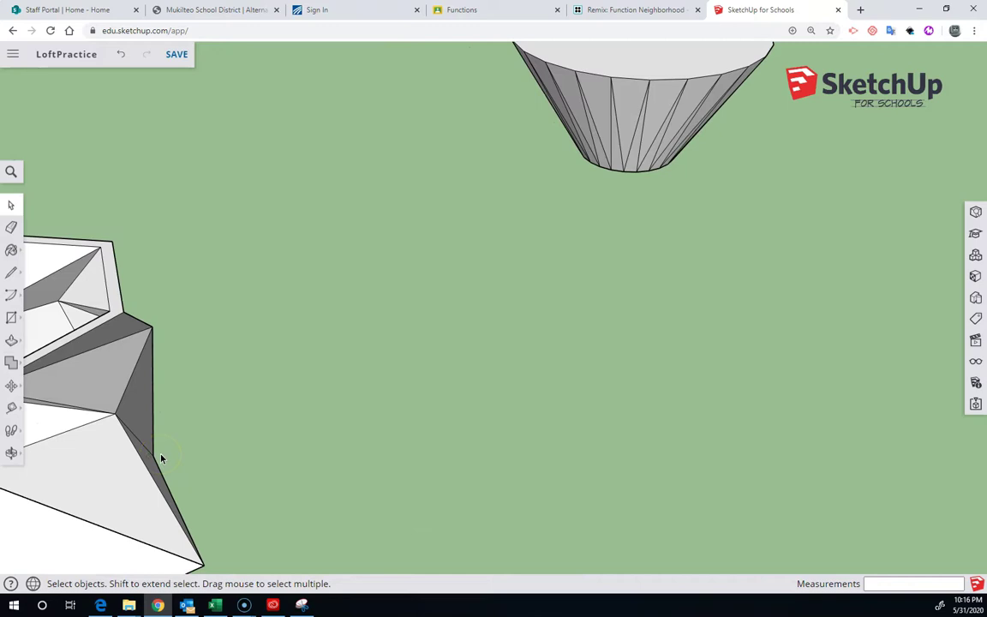
pyautogui.moveTo(160, 458); pyautogui.dragTo(493, 404, button='middle')
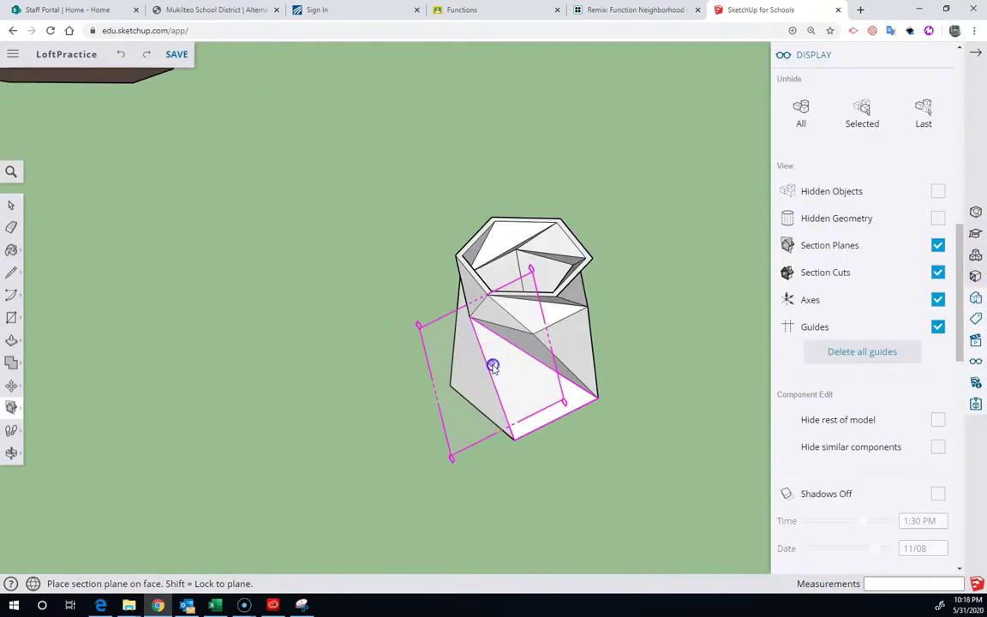
# Step: Try a section plane on a side face of the twisted hexagonal vase and undo it
pyautogui.click(493, 367)
pyautogui.moveTo(428, 387); pyautogui.dragTo(373, 321, button='middle')
pyautogui.press('t')
pyautogui.hotkey('ctrl', 'z')
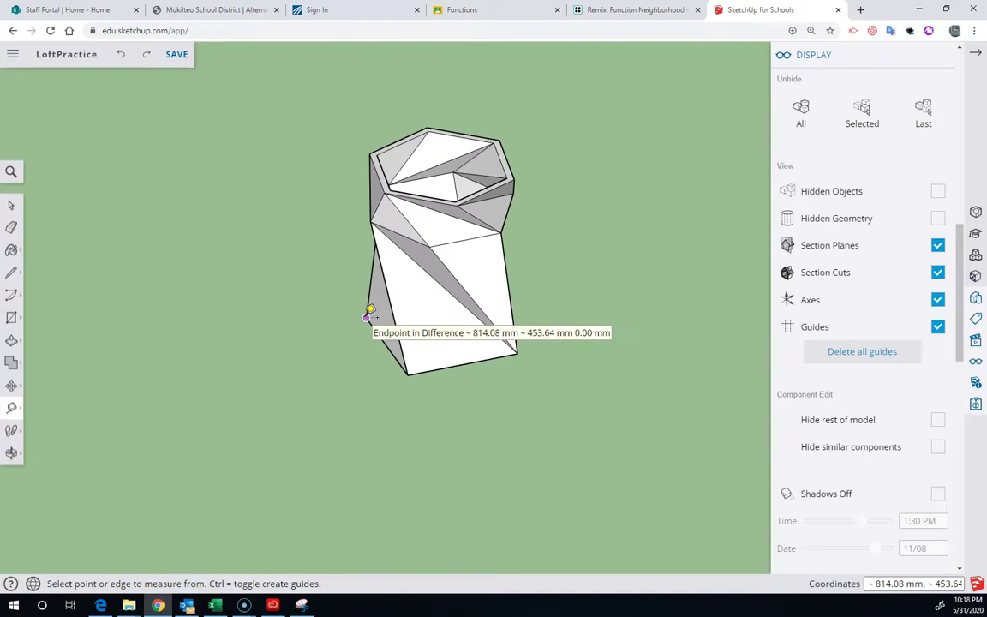
# Step: Close the Display settings to clear the modelling area around the three sample shapes
pyautogui.scroll(-5, 371, 317)
pyautogui.moveTo(522, 319); pyautogui.dragTo(689, 352, button='middle')
pyautogui.moveTo(604, 351); pyautogui.dragTo(459, 329, button='middle')
pyautogui.click(975, 56)
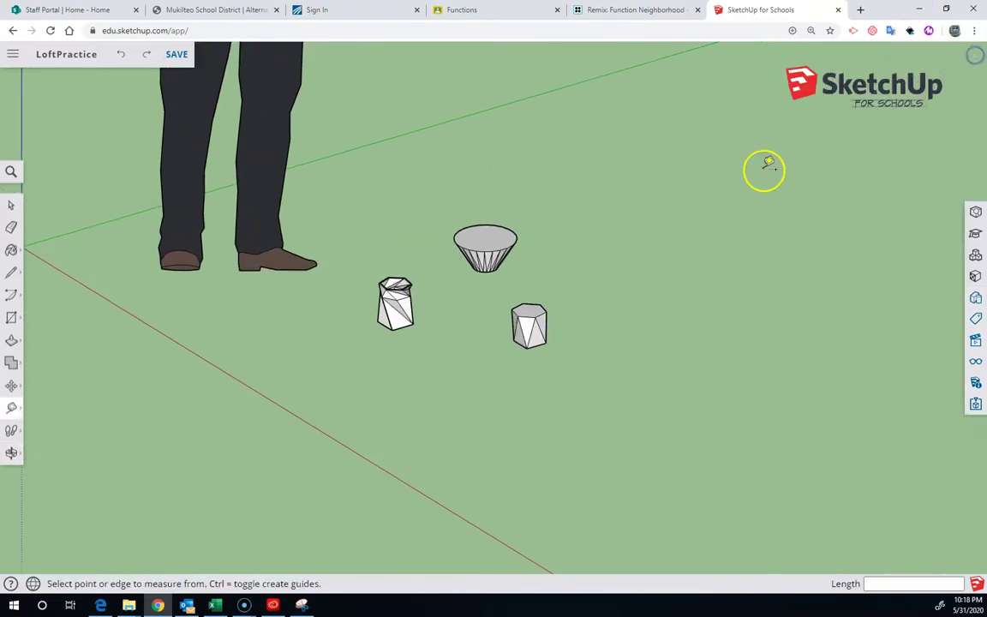
# Step: Draw a 3-sided polygon with an inscribed radius of about 76 mm on the ground in front of the sample shapes
pyautogui.scroll(5, 434, 370)
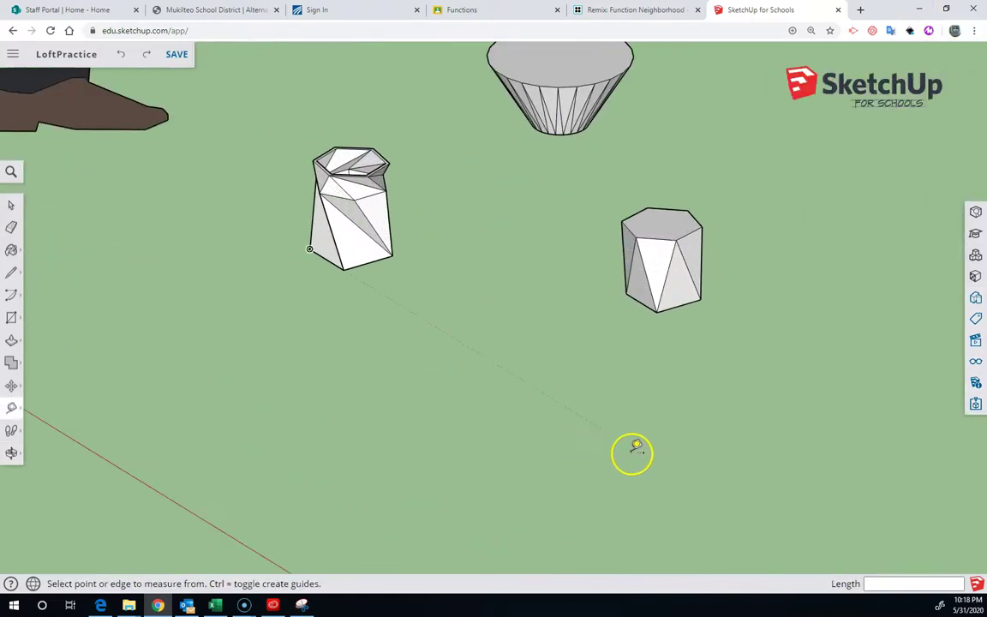
pyautogui.moveTo(623, 439); pyautogui.dragTo(776, 419, button='middle')
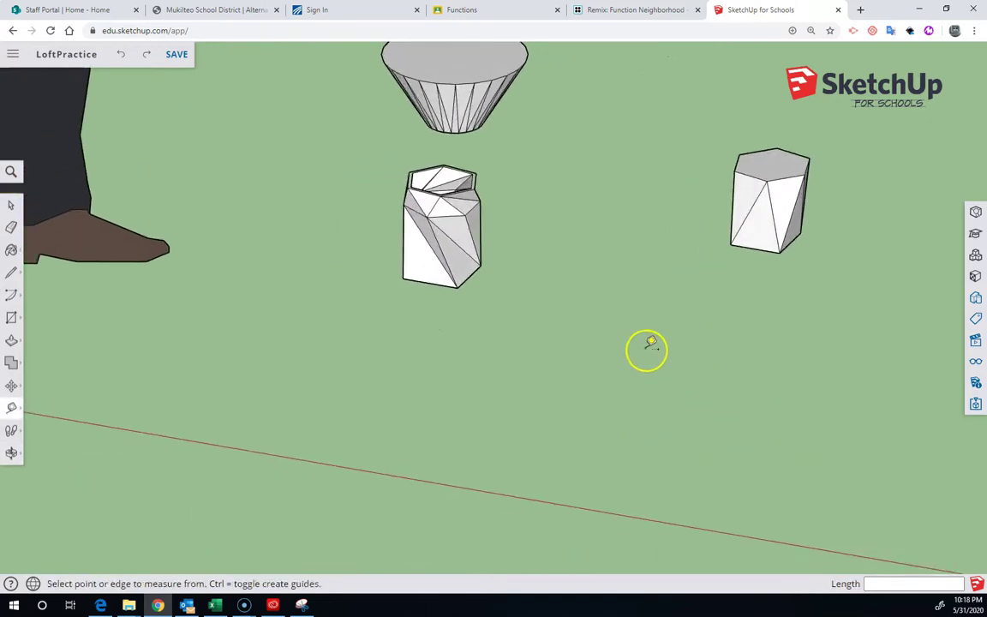
pyautogui.moveTo(648, 342); pyautogui.dragTo(491, 425, button='middle')
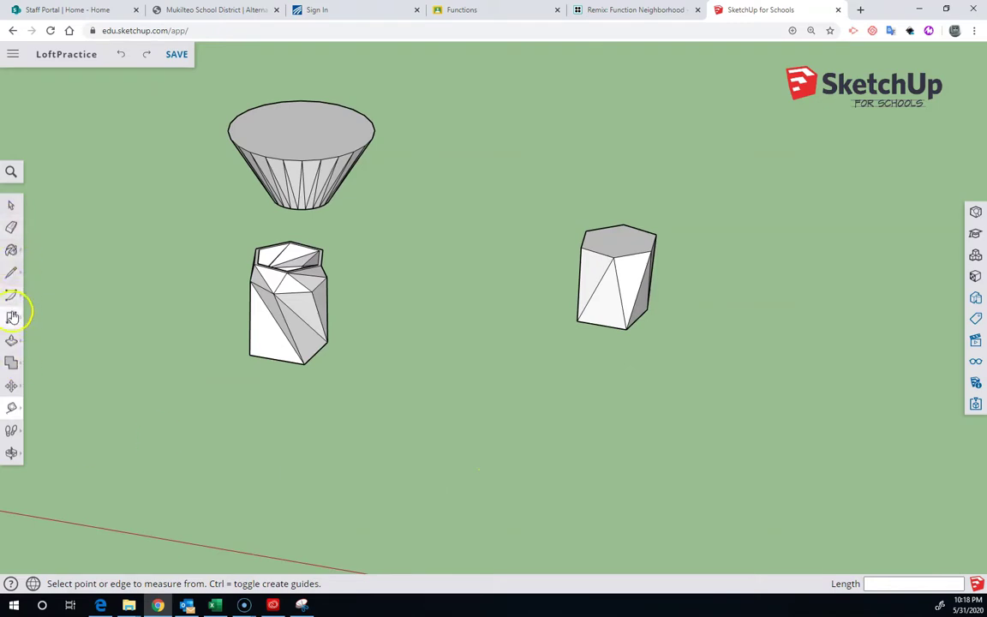
pyautogui.click(13, 318)
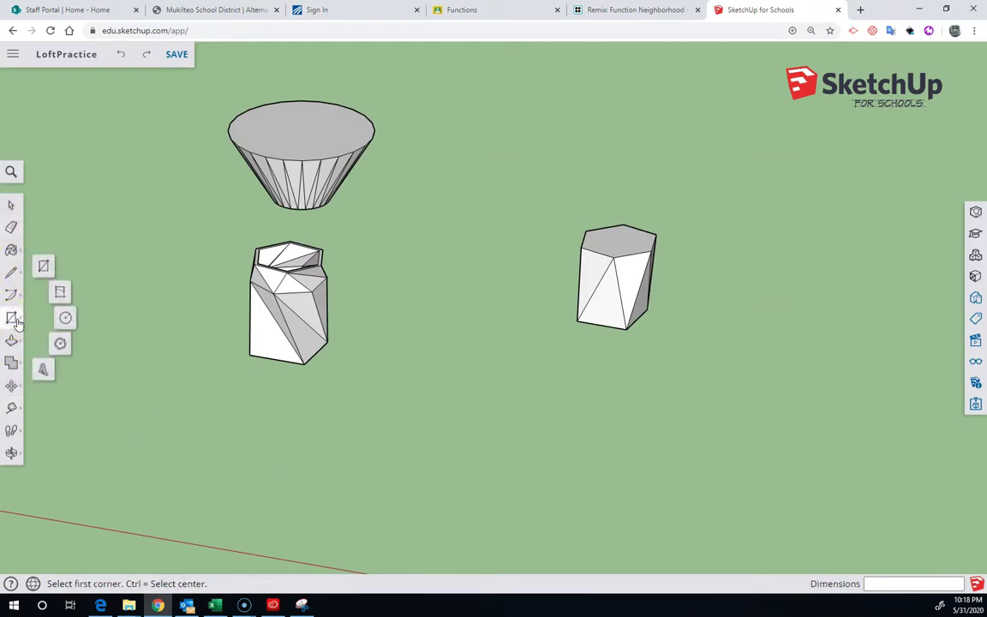
pyautogui.click(61, 343)
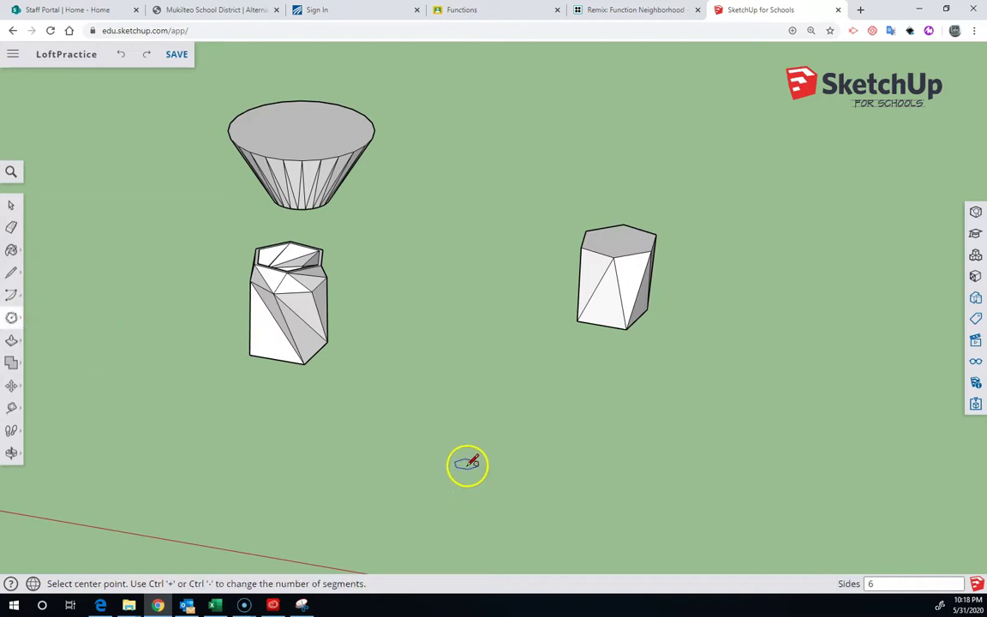
pyautogui.click(462, 460)
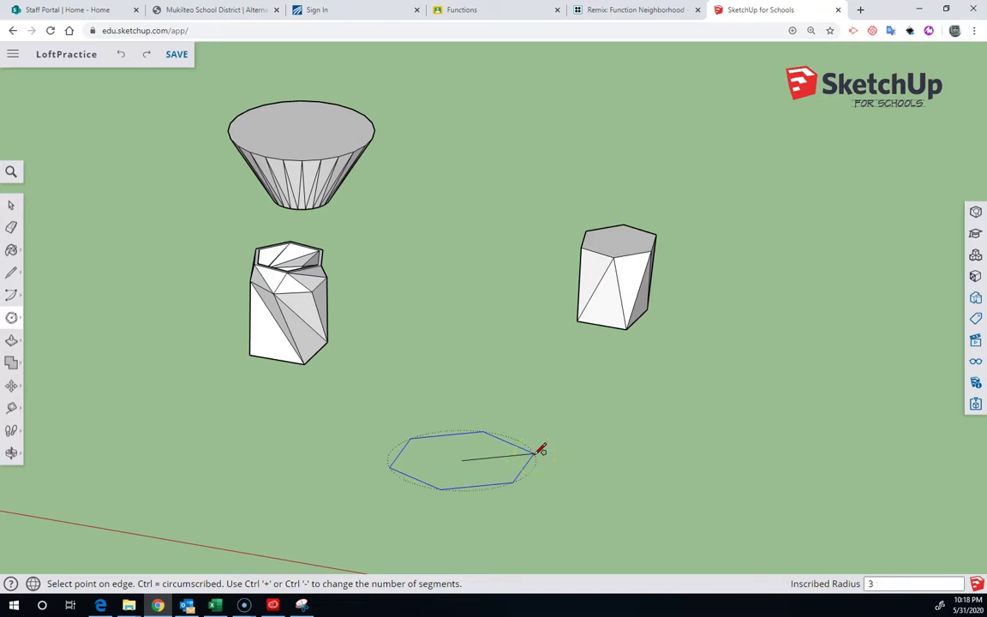
pyautogui.press('Return')
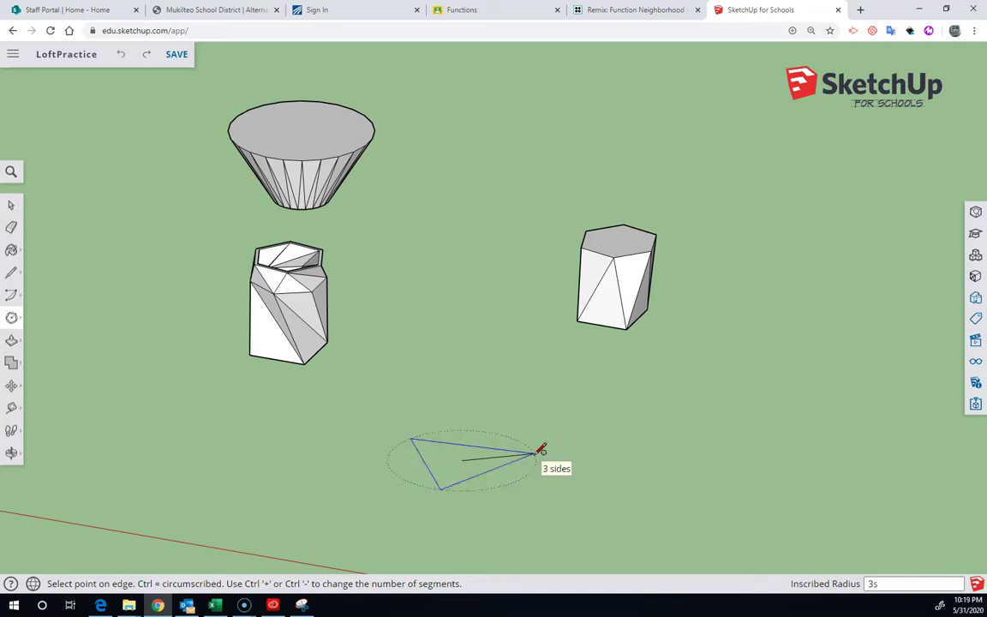
pyautogui.click(534, 452)
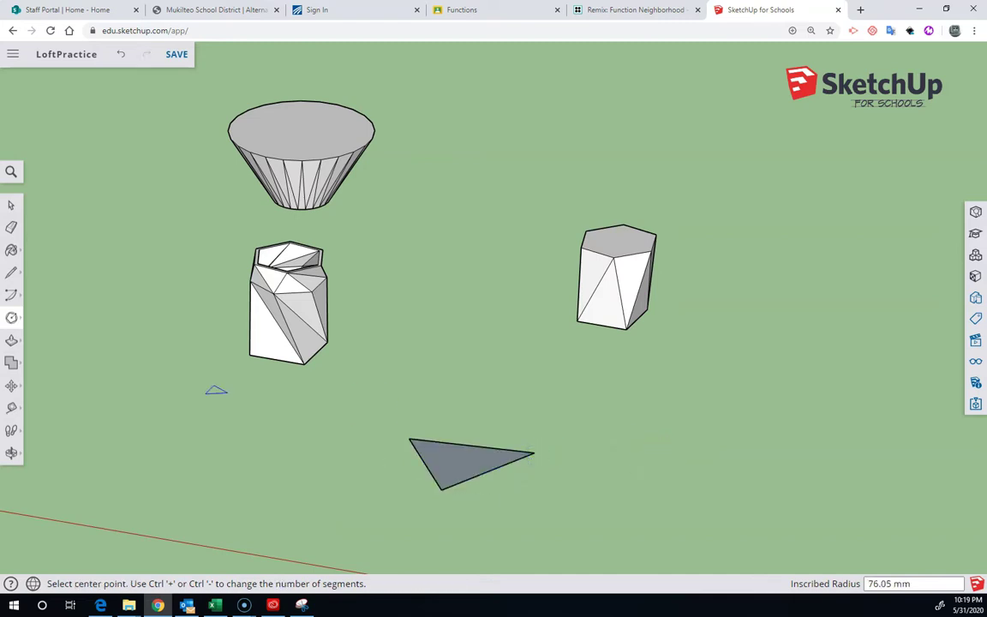
# Step: Select the triangle's face and edges and make them a group
pyautogui.click(11, 387)
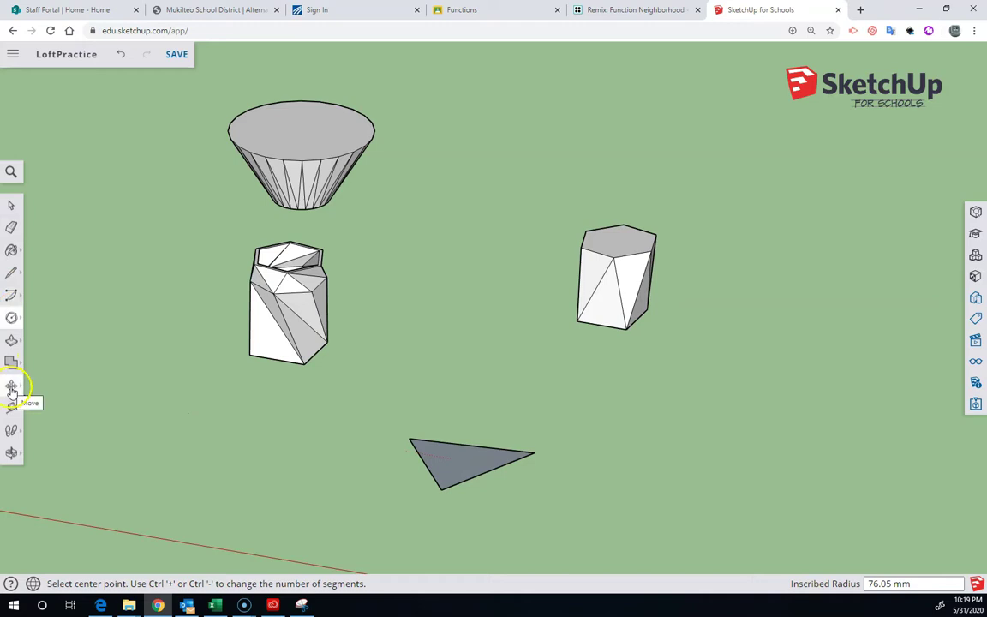
pyautogui.click(10, 204)
pyautogui.click(452, 459)
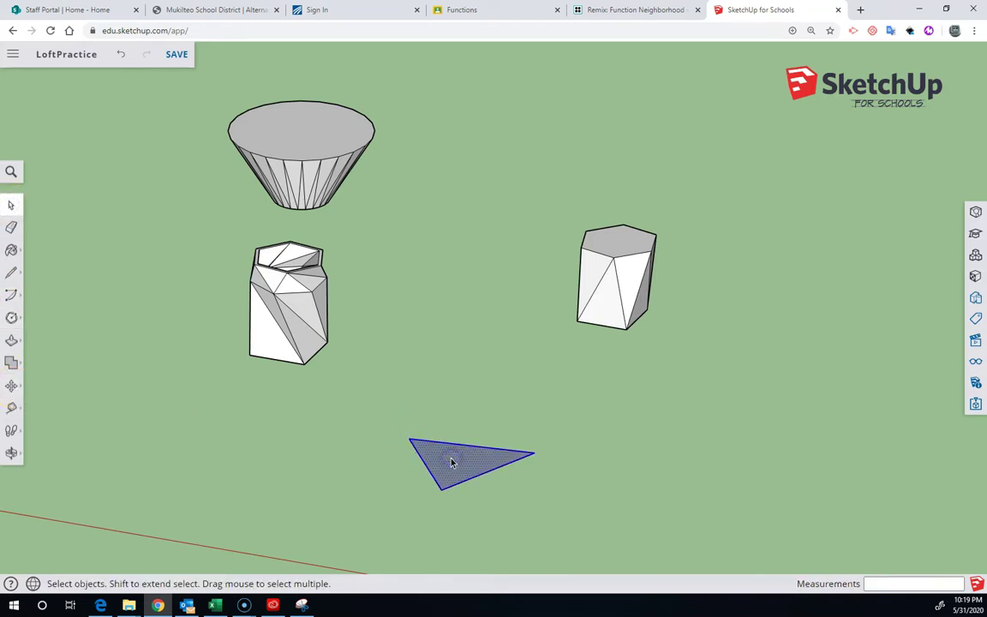
pyautogui.rightClick(453, 462)
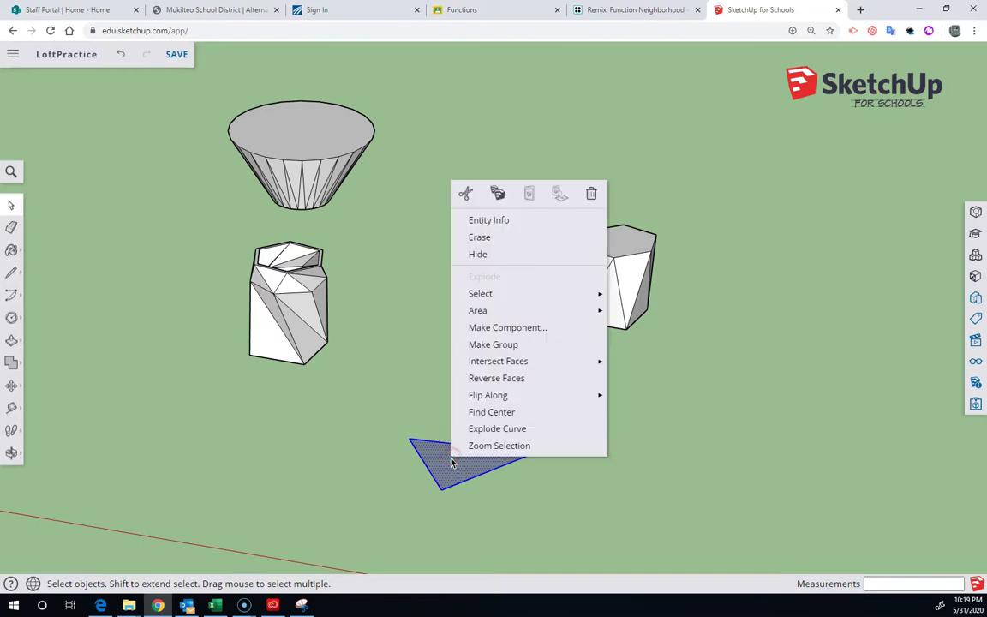
pyautogui.click(474, 343)
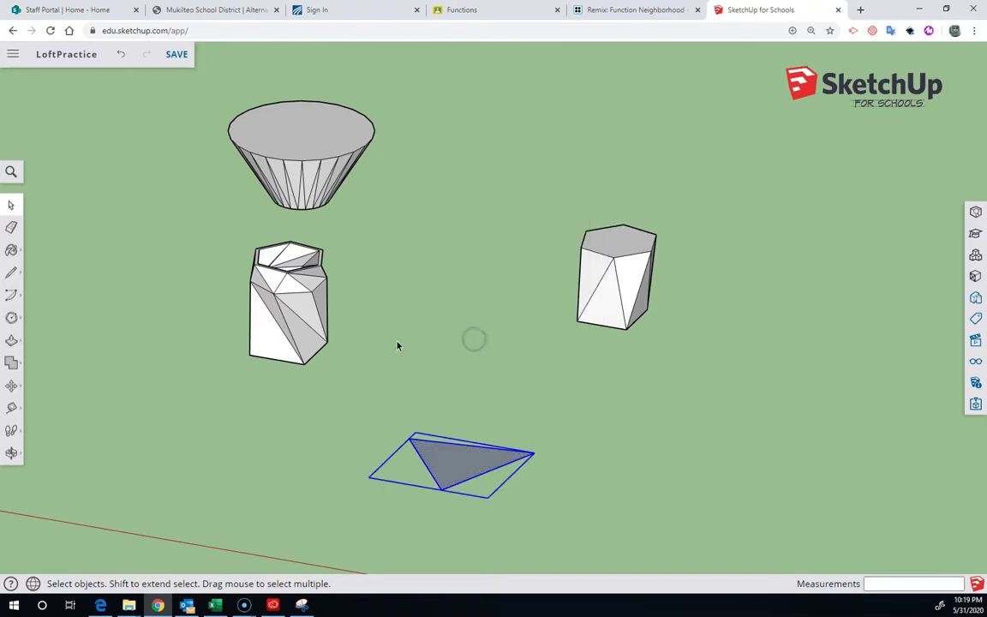
# Step: Copy the triangle group straight up along the blue axis by about 141 mm from its corner
pyautogui.click(12, 386)
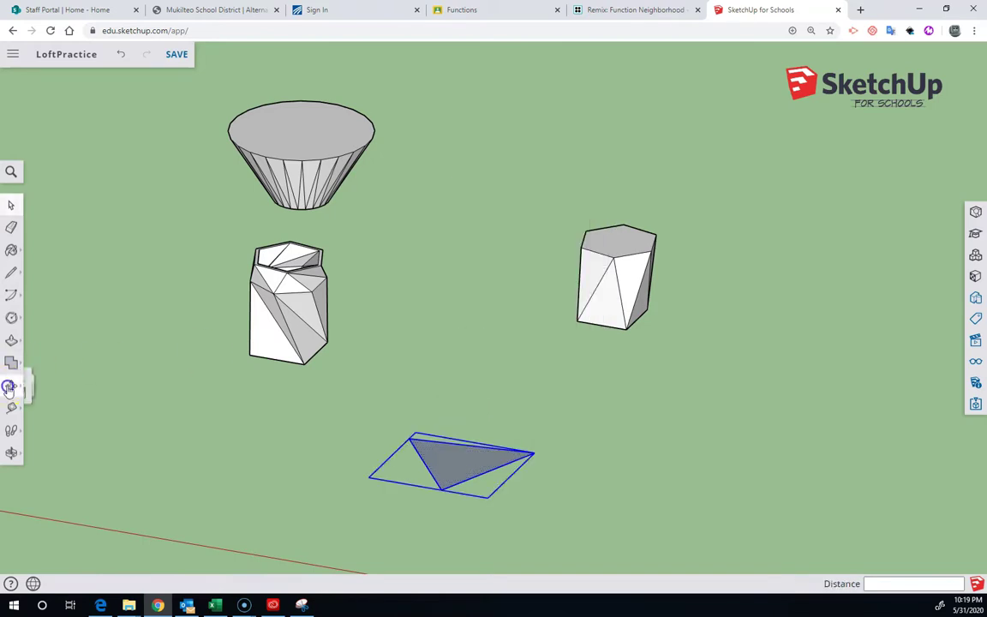
pyautogui.click(535, 452)
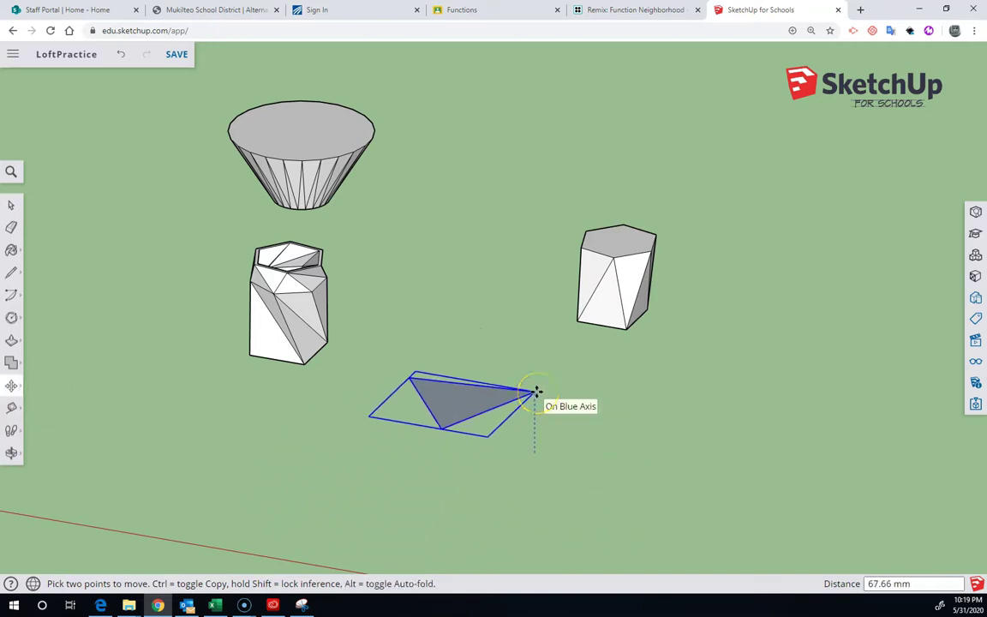
pyautogui.press('ctrl')
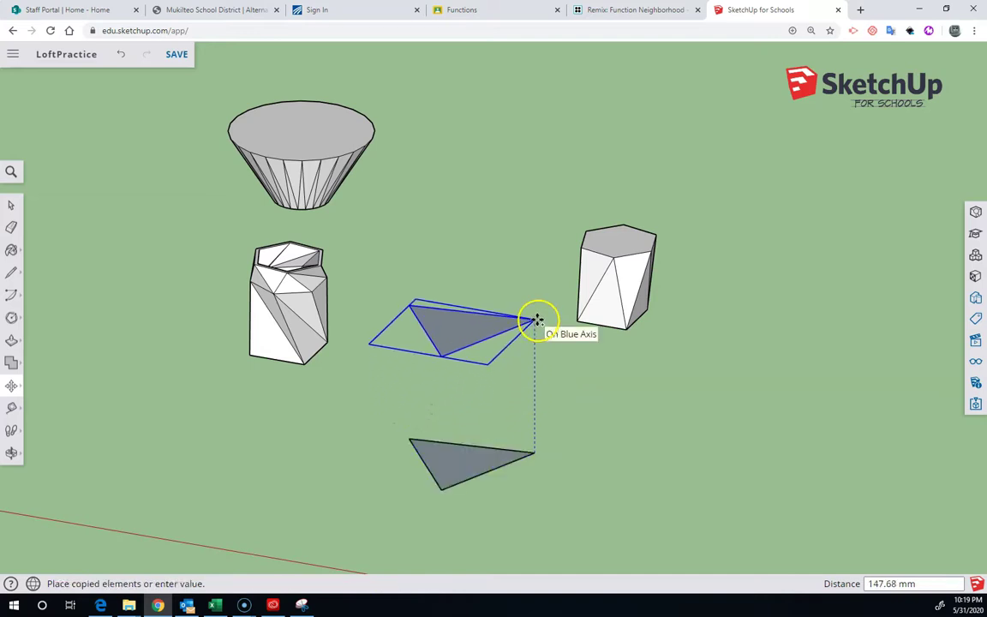
pyautogui.click(535, 326)
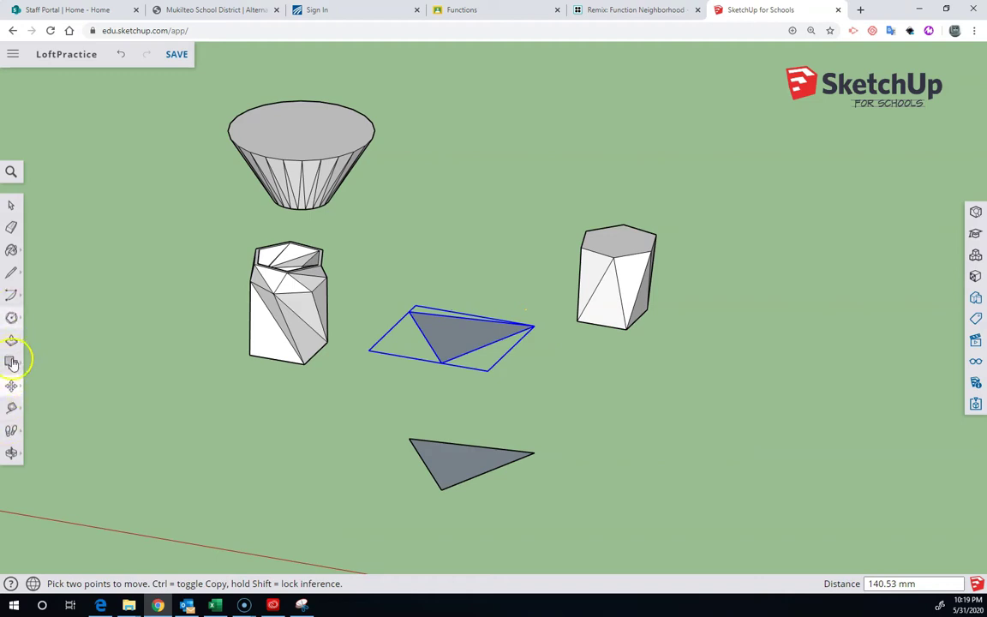
# Step: Rotate the upper triangle horizontally around its middle by about 33 degrees to twist it against the lower one
pyautogui.click(14, 390)
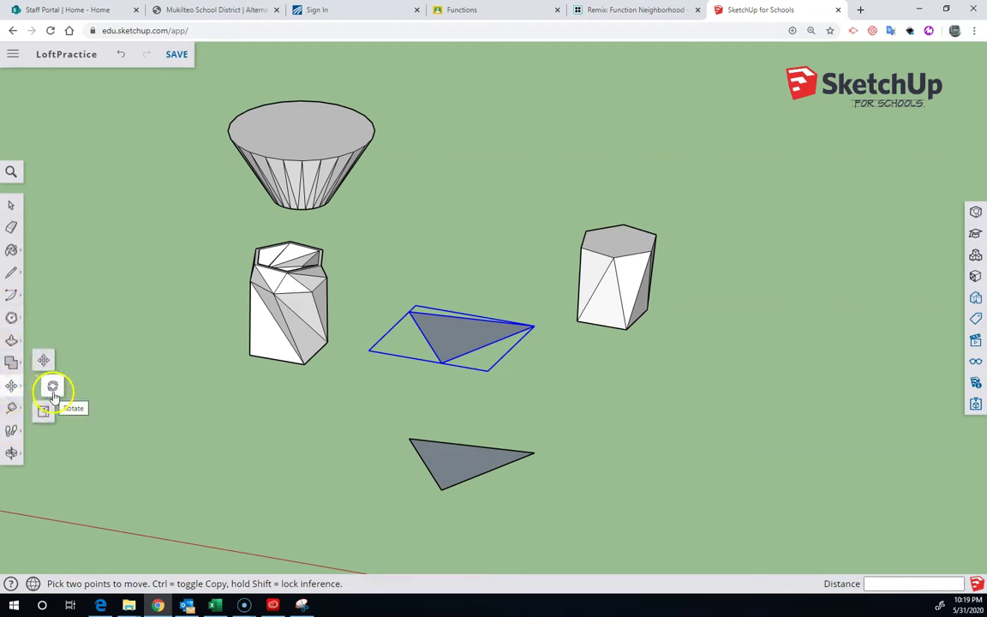
pyautogui.click(52, 388)
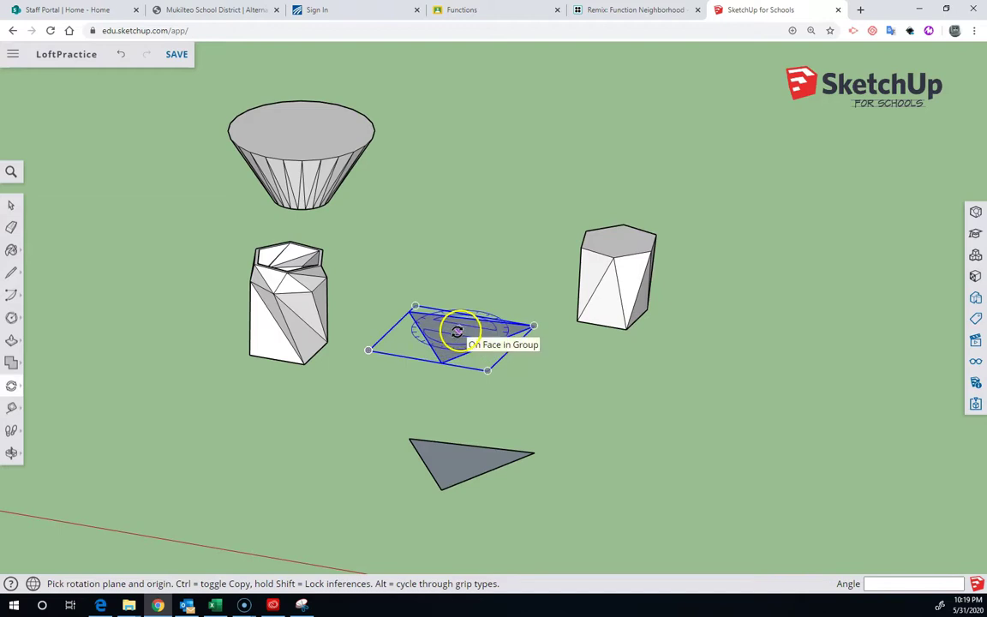
pyautogui.moveTo(456, 342); pyautogui.dragTo(459, 437, button='middle')
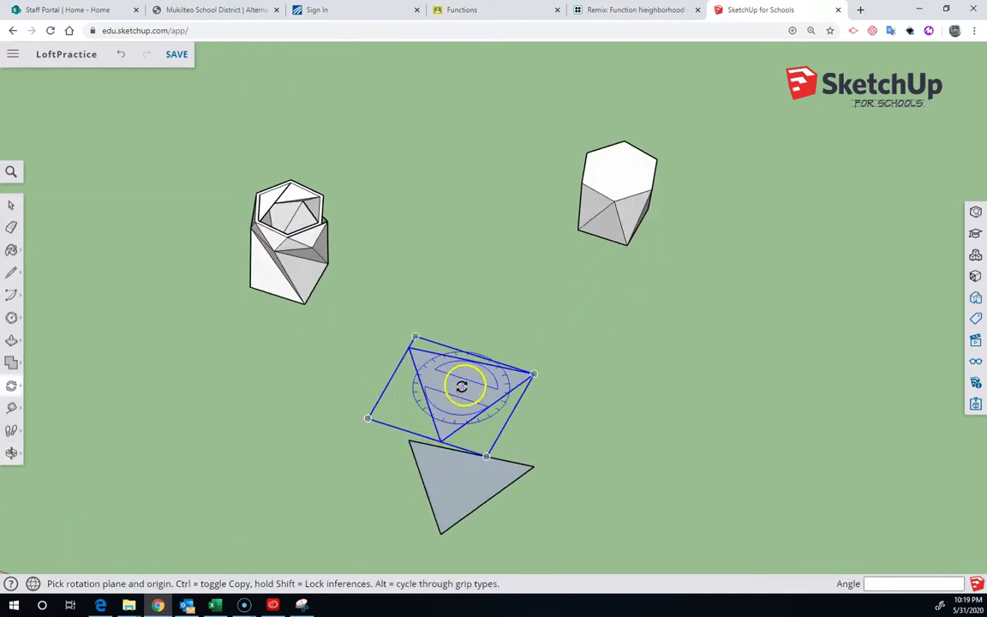
pyautogui.click(461, 387)
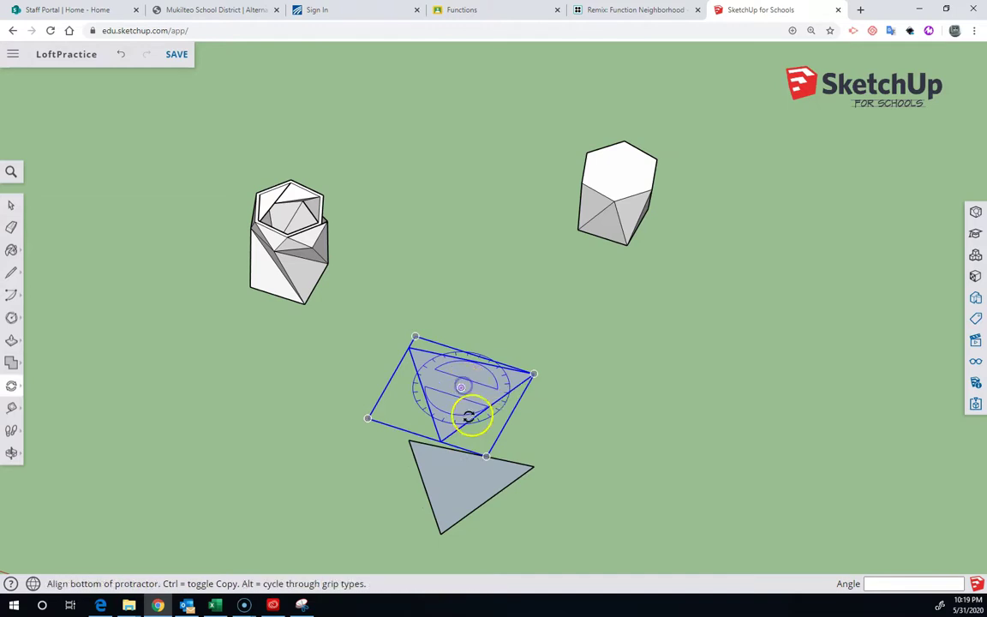
pyautogui.click(487, 456)
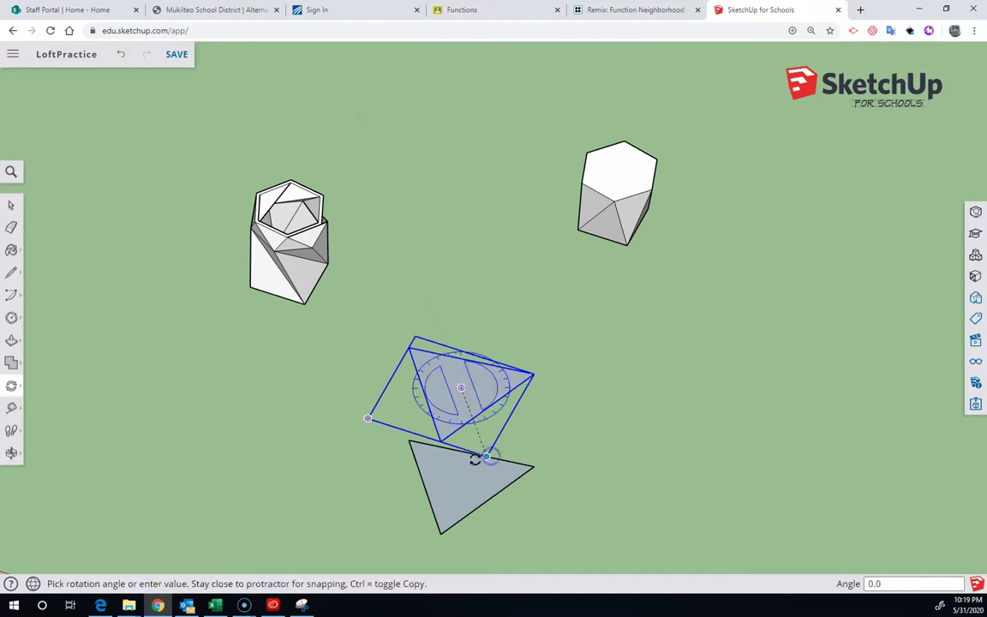
pyautogui.click(431, 457)
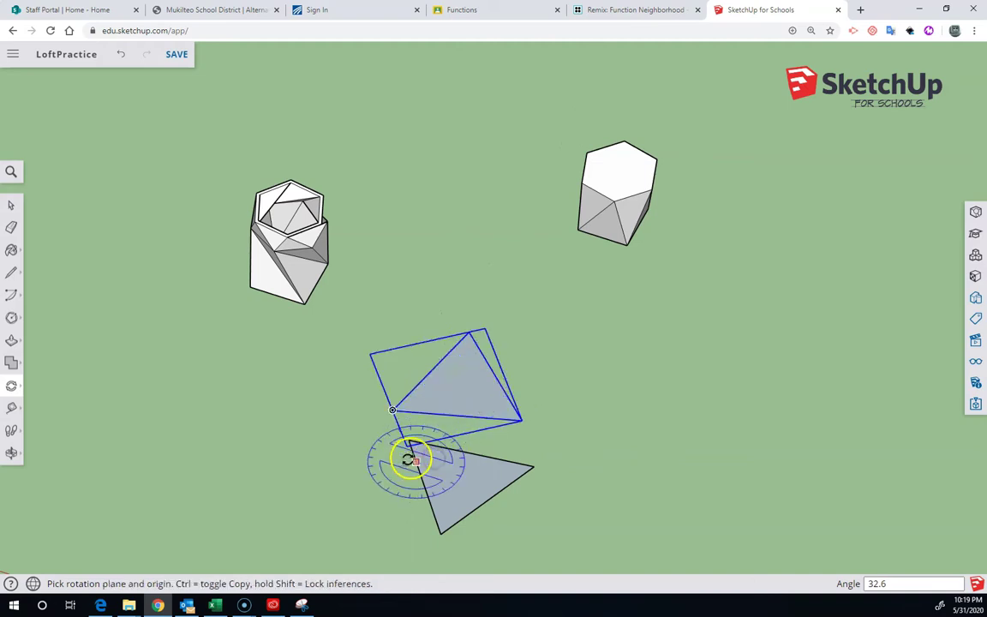
# Step: Draw a square of about 37 mm per side in the middle of the lower triangle's face
pyautogui.click(11, 317)
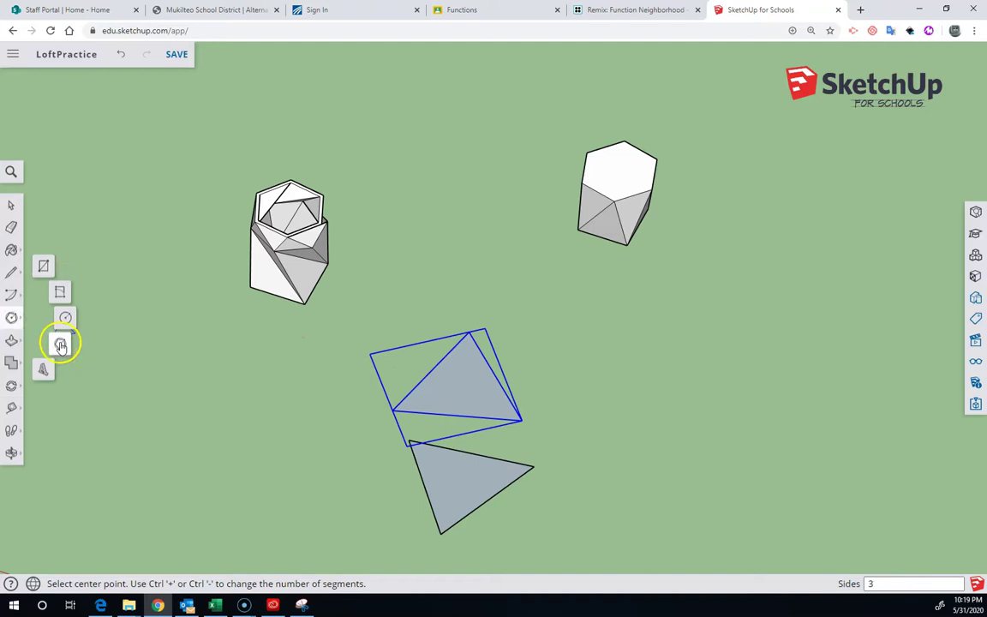
pyautogui.click(43, 271)
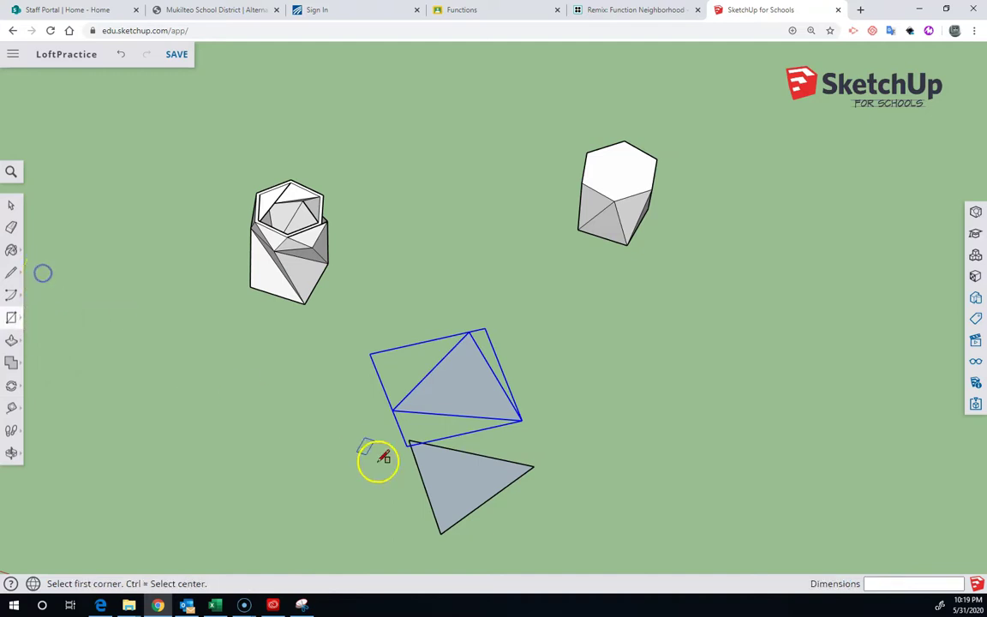
pyautogui.click(440, 490)
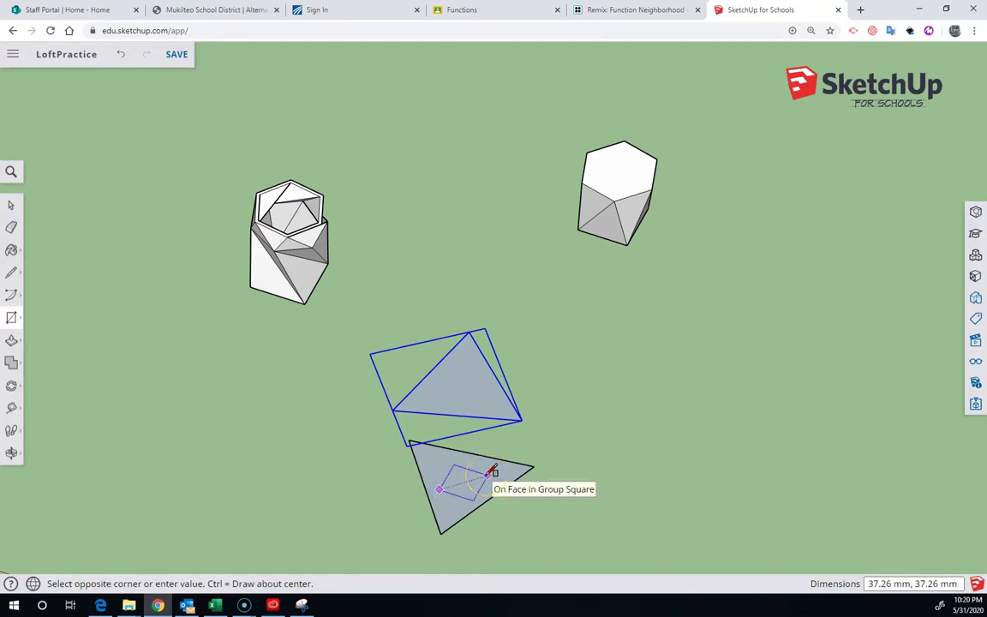
pyautogui.click(491, 472)
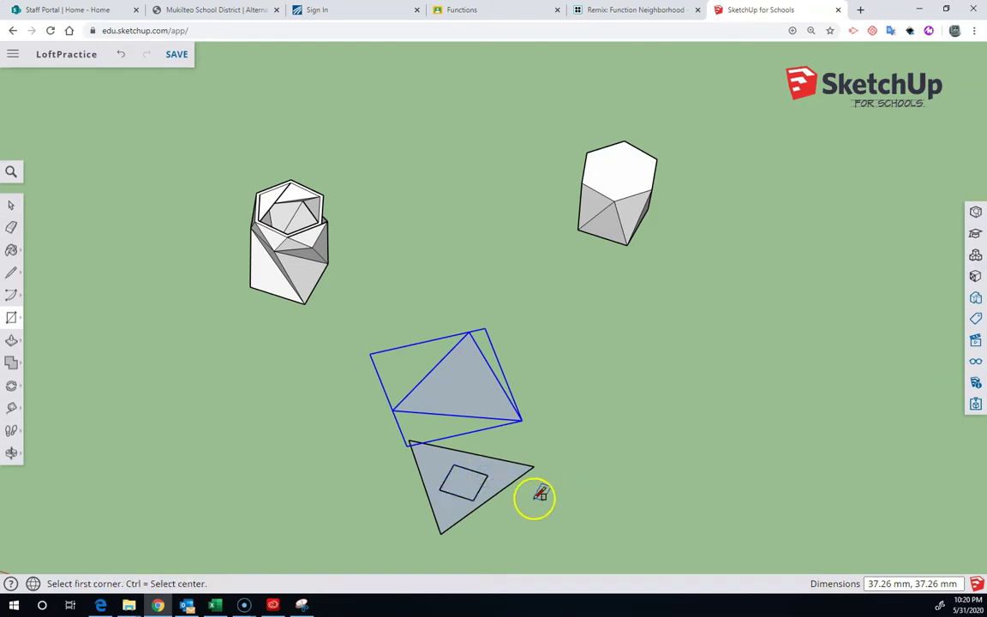
# Step: Select the small square's face and edges and make them a group
pyautogui.click(12, 205)
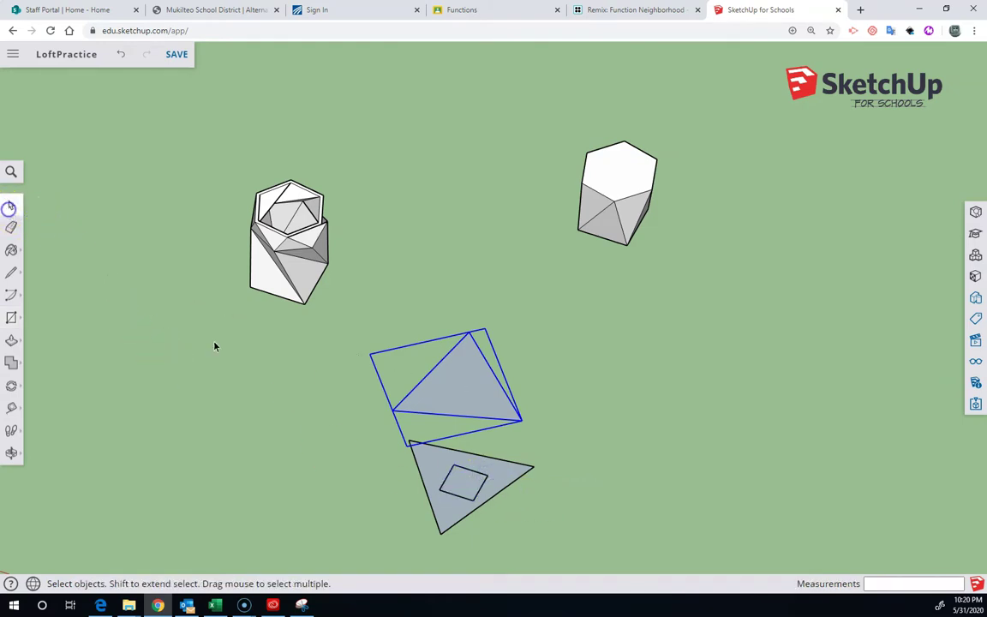
pyautogui.click(470, 495)
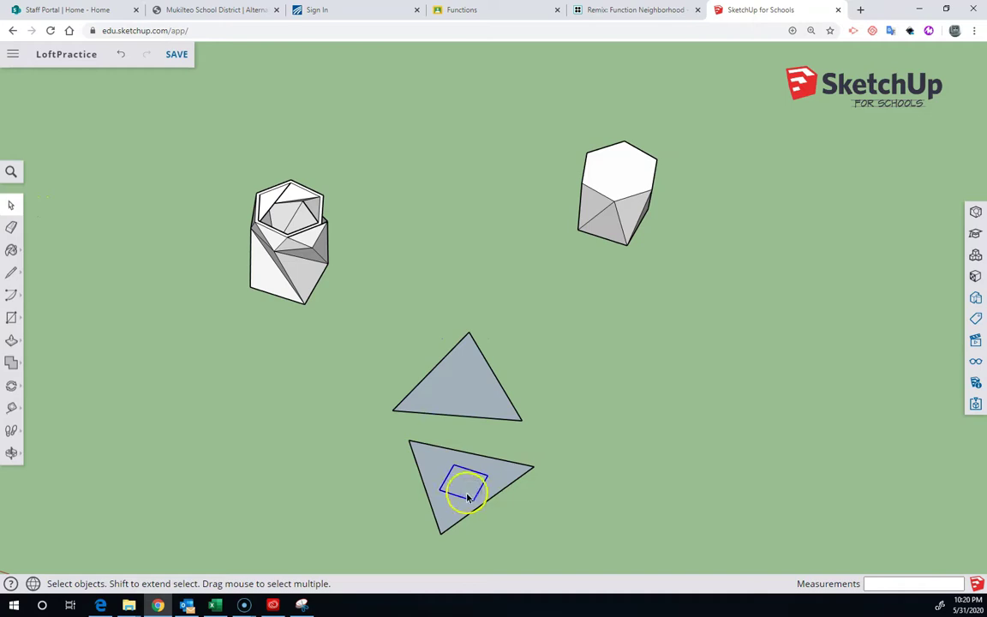
pyautogui.rightClick(467, 496)
pyautogui.click(512, 413)
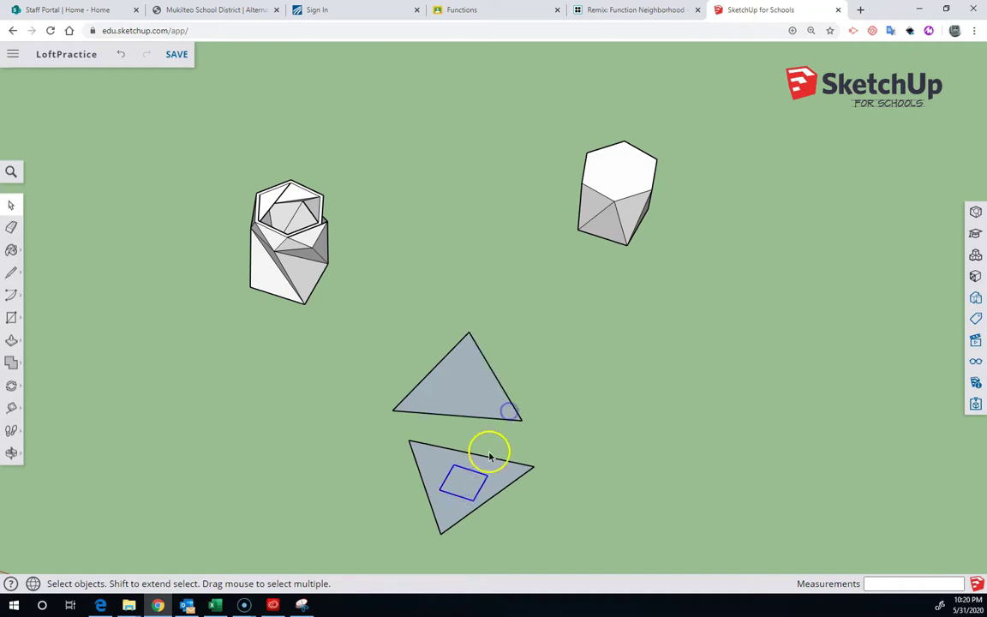
# Step: Move the square group straight up from the lower triangle to a height above the upper triangle
pyautogui.click(14, 387)
pyautogui.click(42, 359)
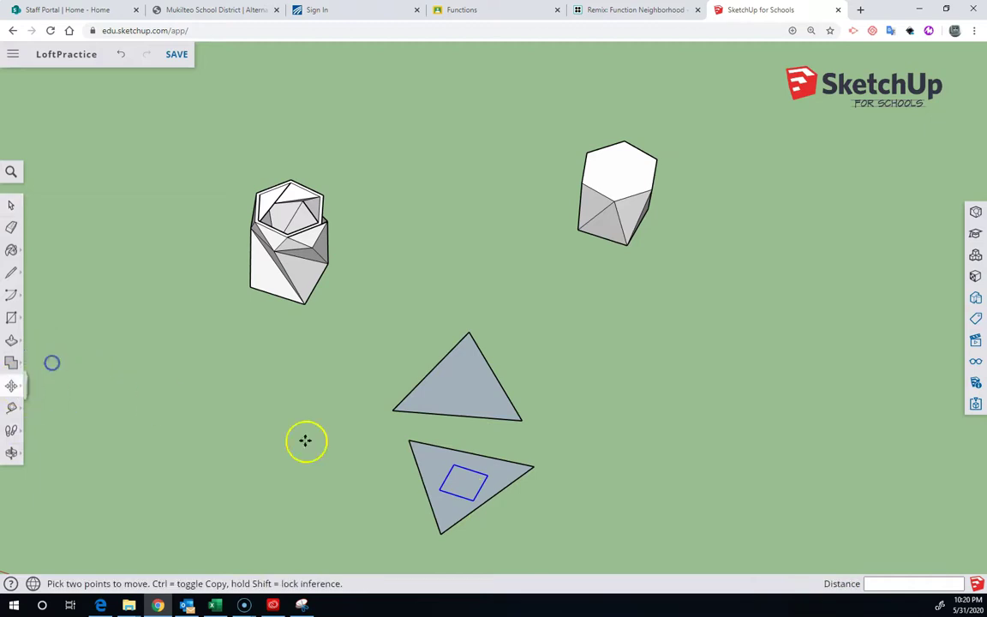
pyautogui.moveTo(477, 501); pyautogui.dragTo(465, 246)
pyautogui.moveTo(582, 346); pyautogui.dragTo(516, 286, button='middle')
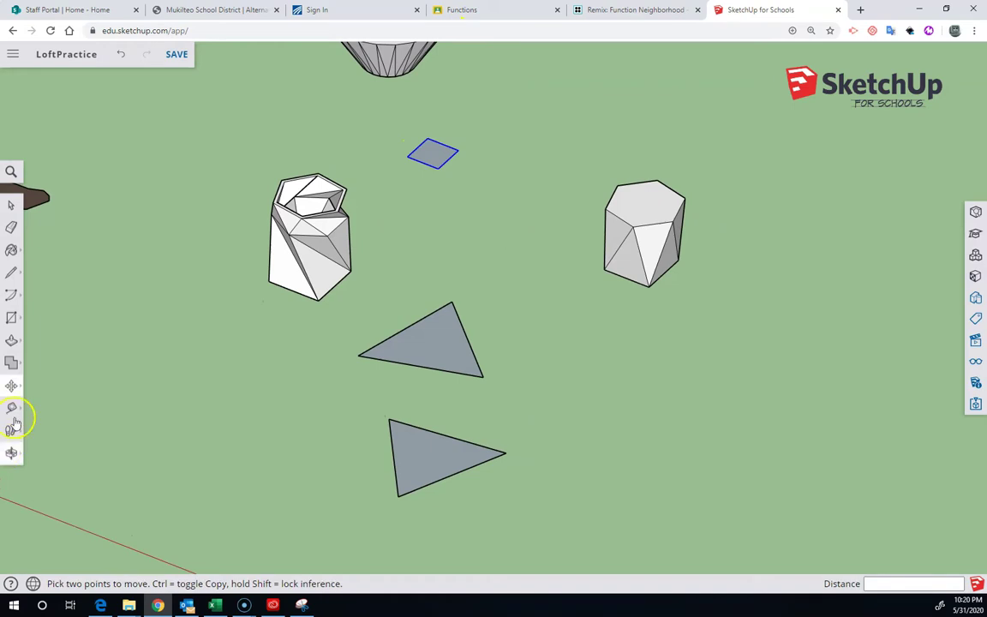
# Step: Explode the square group, the upper triangle group and the lower triangle group back into loose faces and edges
pyautogui.click(11, 203)
pyautogui.rightClick(440, 157)
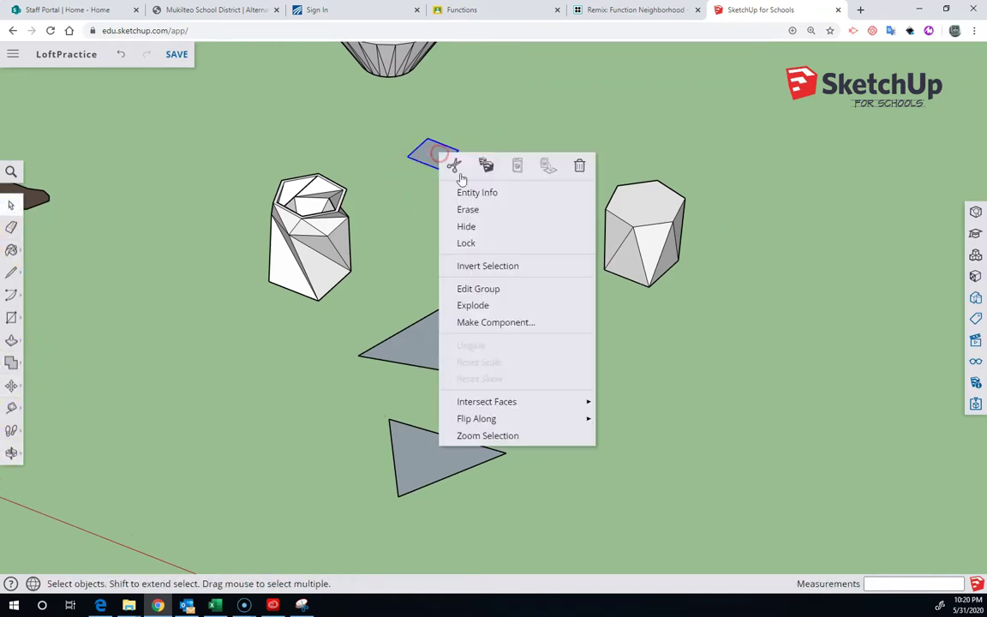
pyautogui.click(502, 305)
pyautogui.click(448, 346)
pyautogui.rightClick(447, 345)
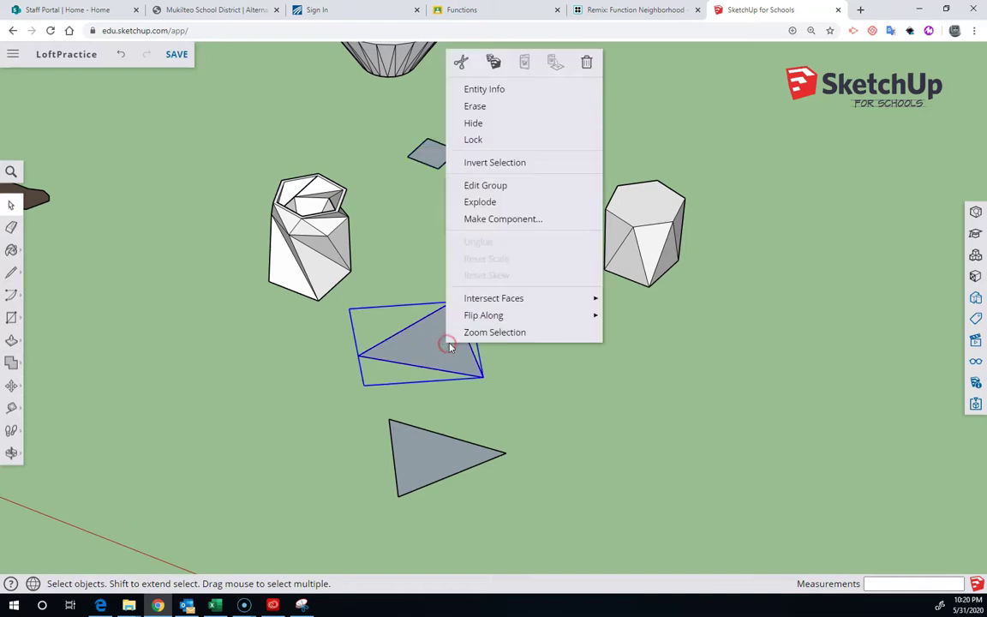
pyautogui.click(491, 204)
pyautogui.rightClick(438, 475)
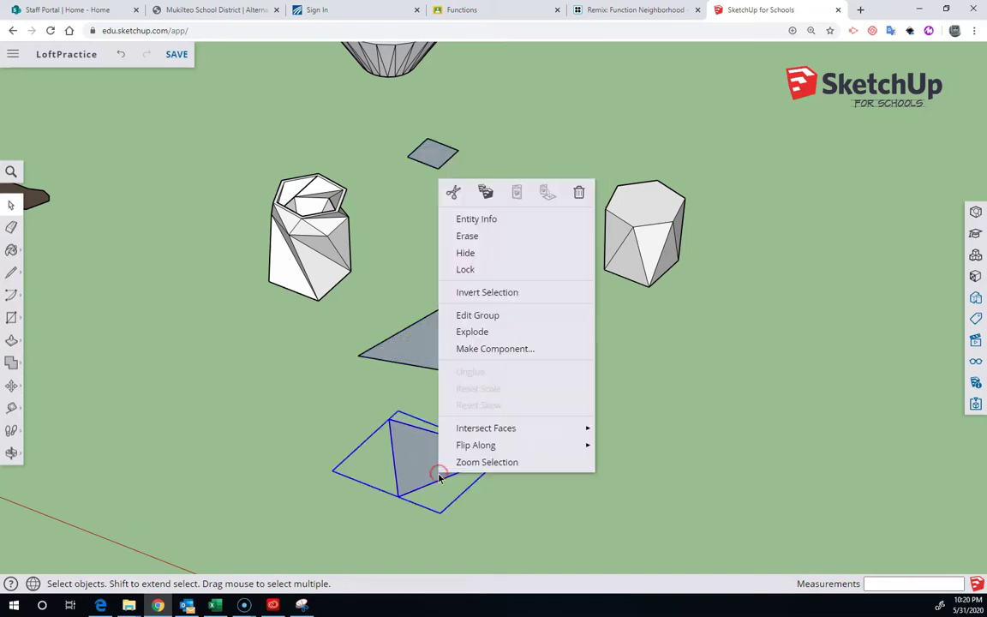
pyautogui.click(465, 334)
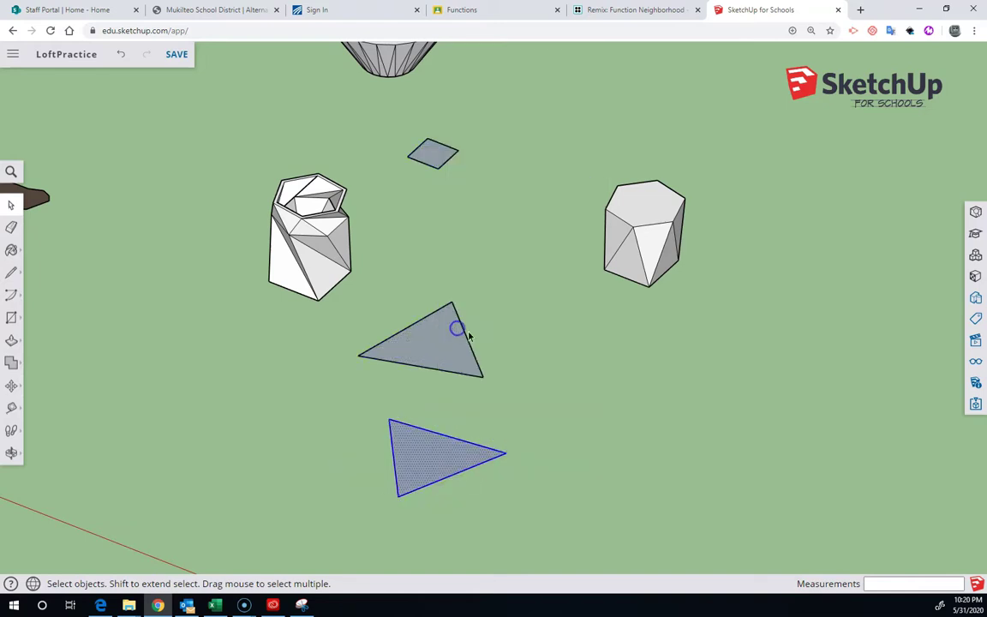
# Step: Offset the lower triangle's outline outward by about 5 mm and clear the selection
pyautogui.click(12, 341)
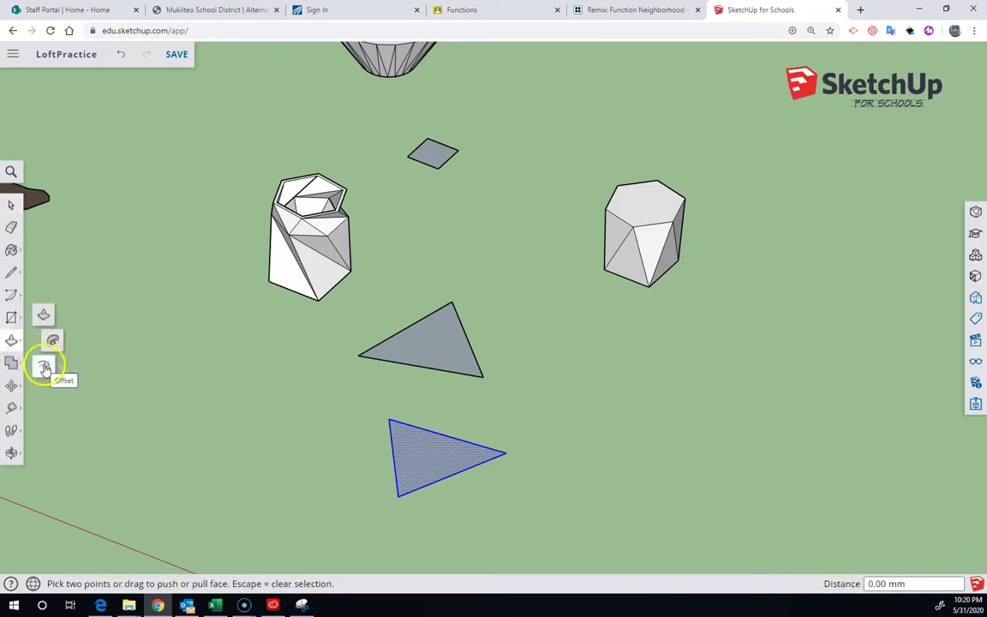
pyautogui.click(45, 367)
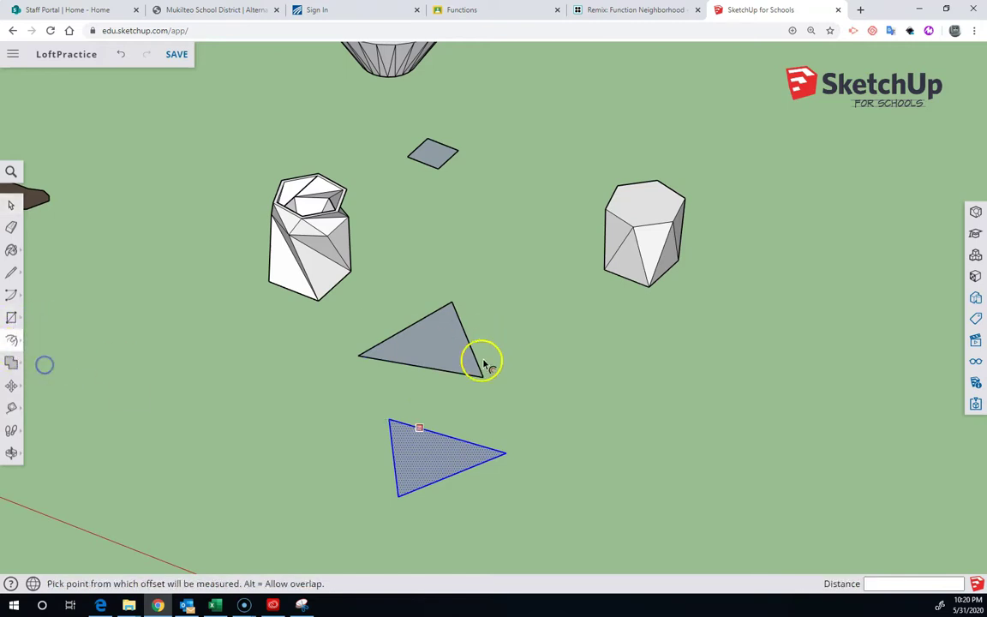
pyautogui.click(421, 490)
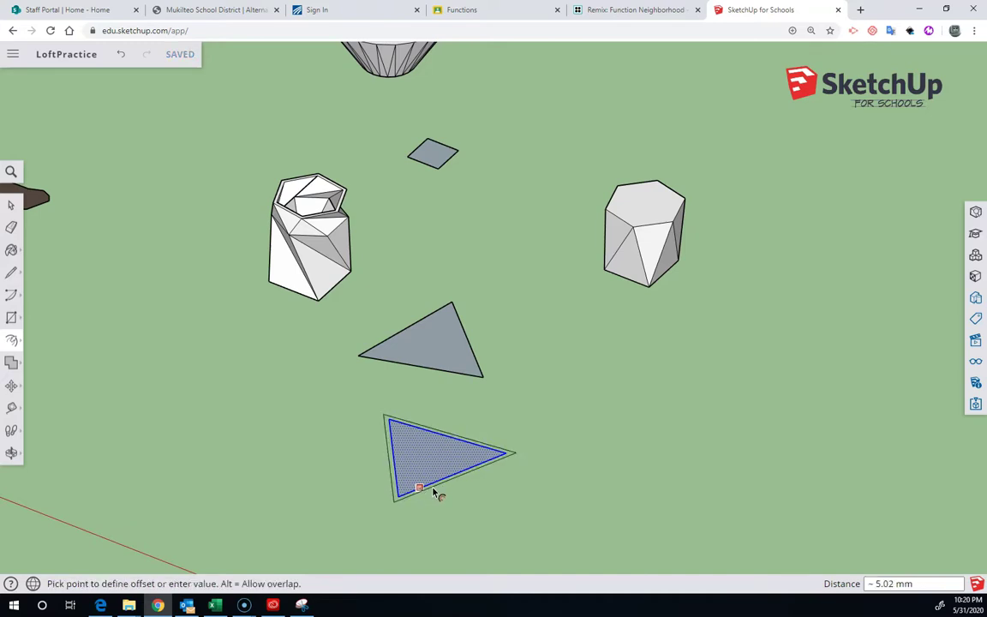
pyautogui.click(435, 493)
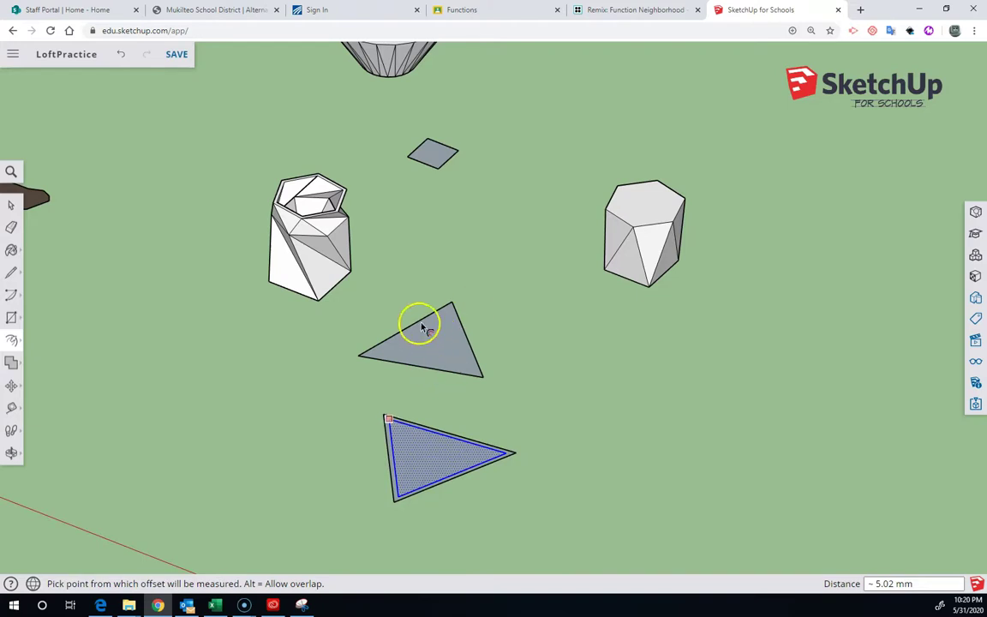
pyautogui.click(12, 205)
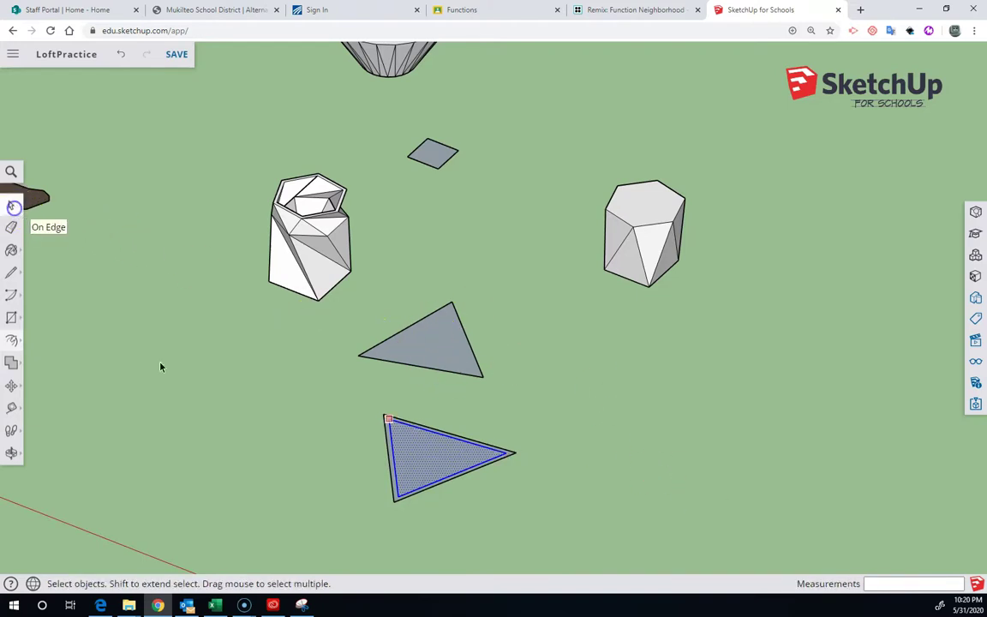
pyautogui.click(197, 416)
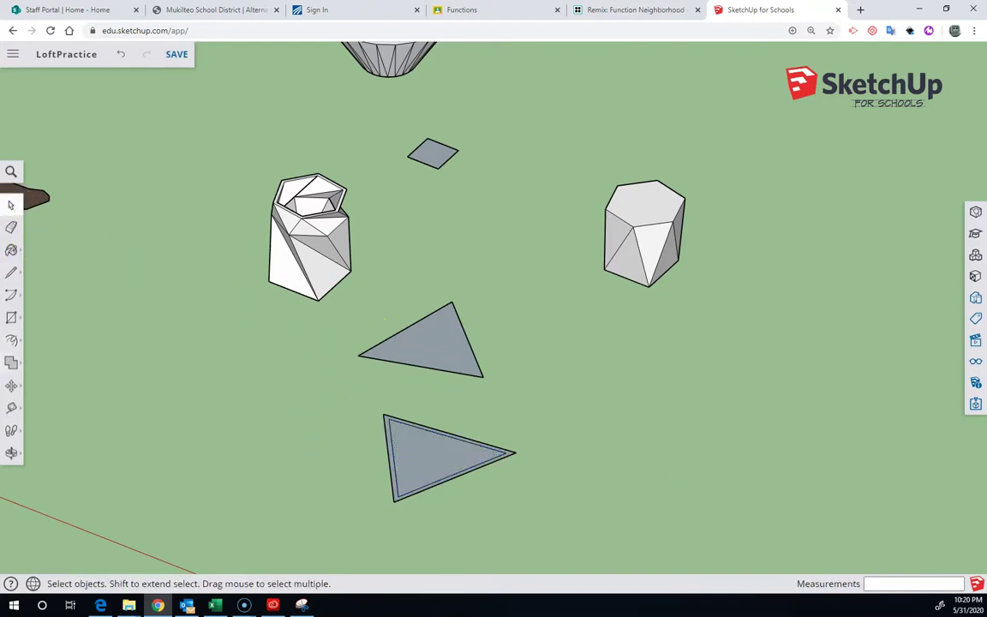
# Step: Offset the upper triangle's outline outward by about 7.5 mm and add a similar outward offset around the square
pyautogui.click(11, 340)
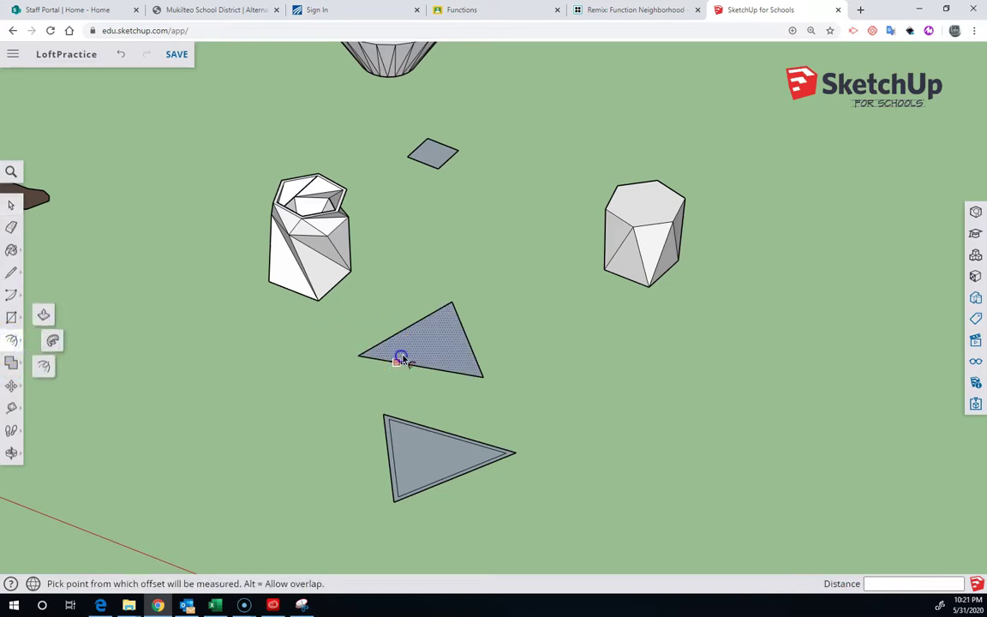
pyautogui.click(400, 359)
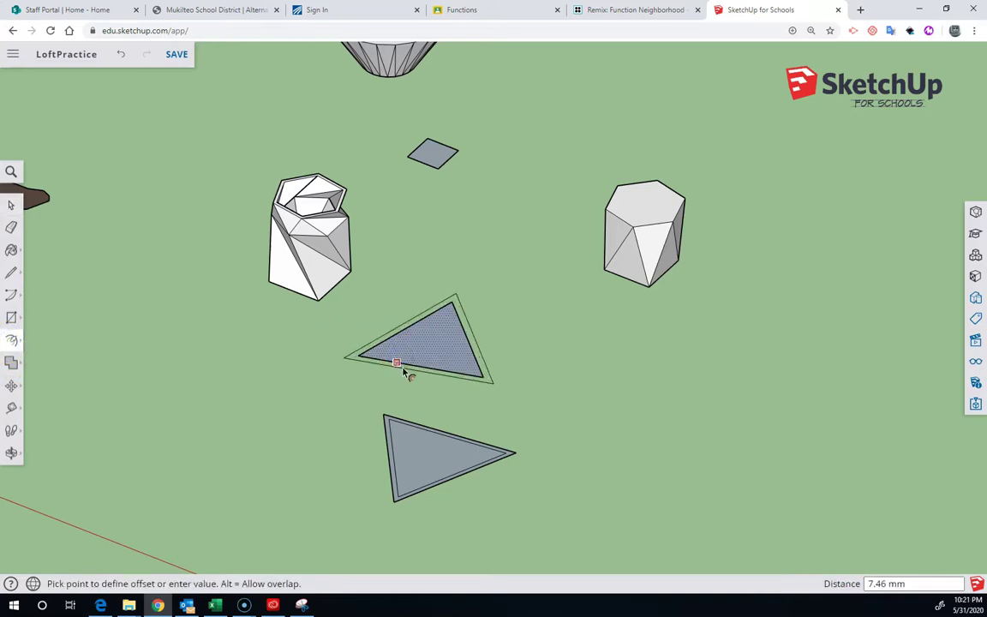
pyautogui.click(401, 363)
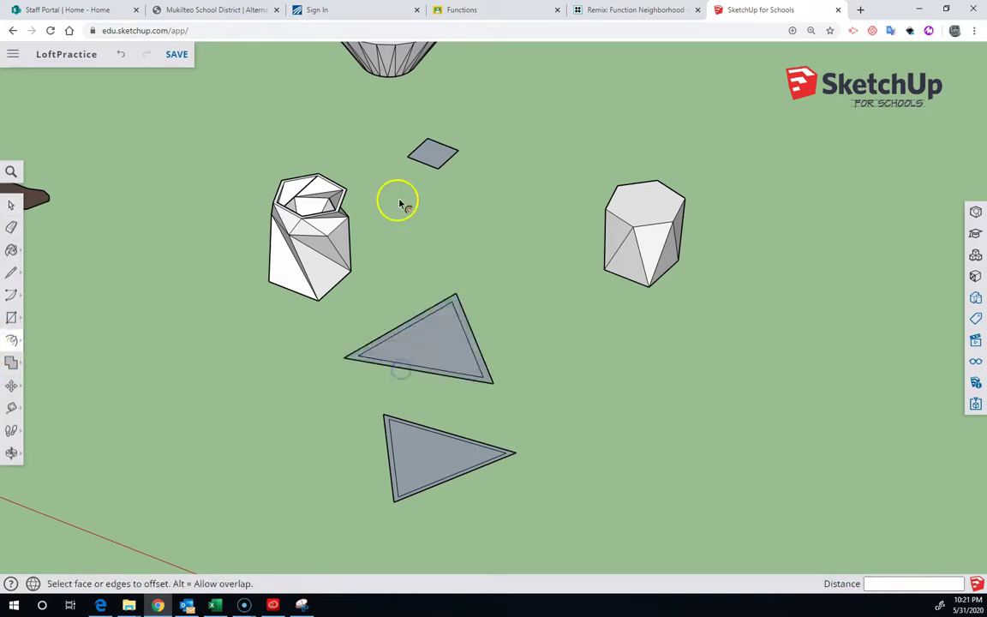
pyautogui.click(437, 167)
pyautogui.click(437, 160)
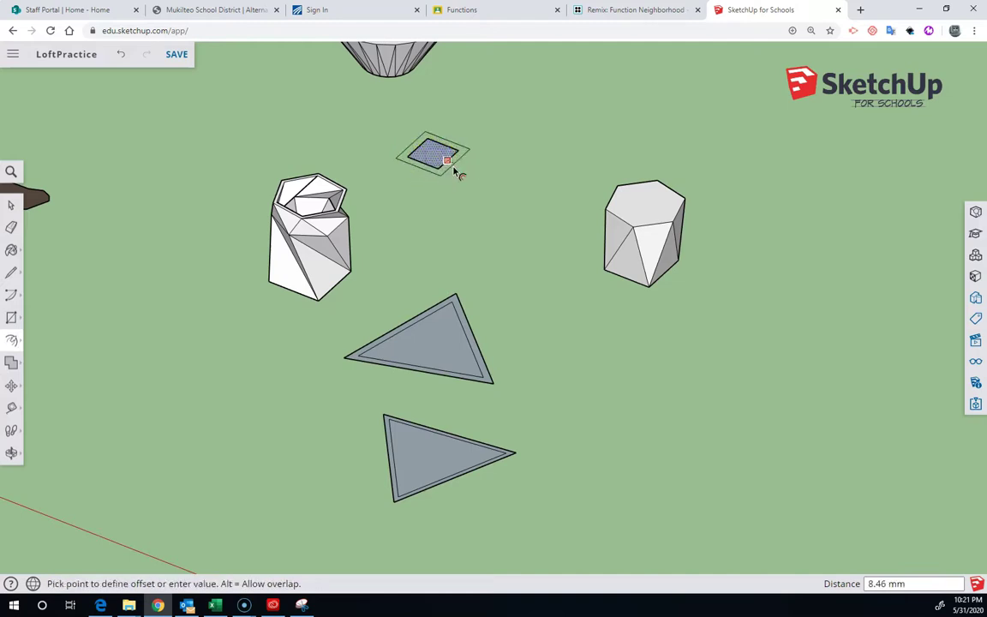
pyautogui.click(452, 168)
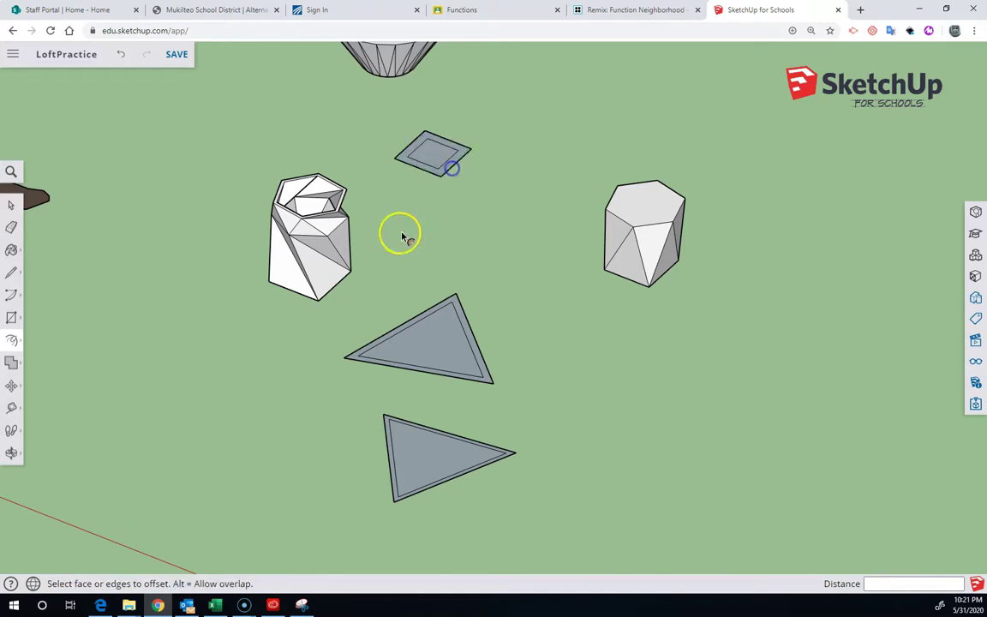
pyautogui.click(11, 274)
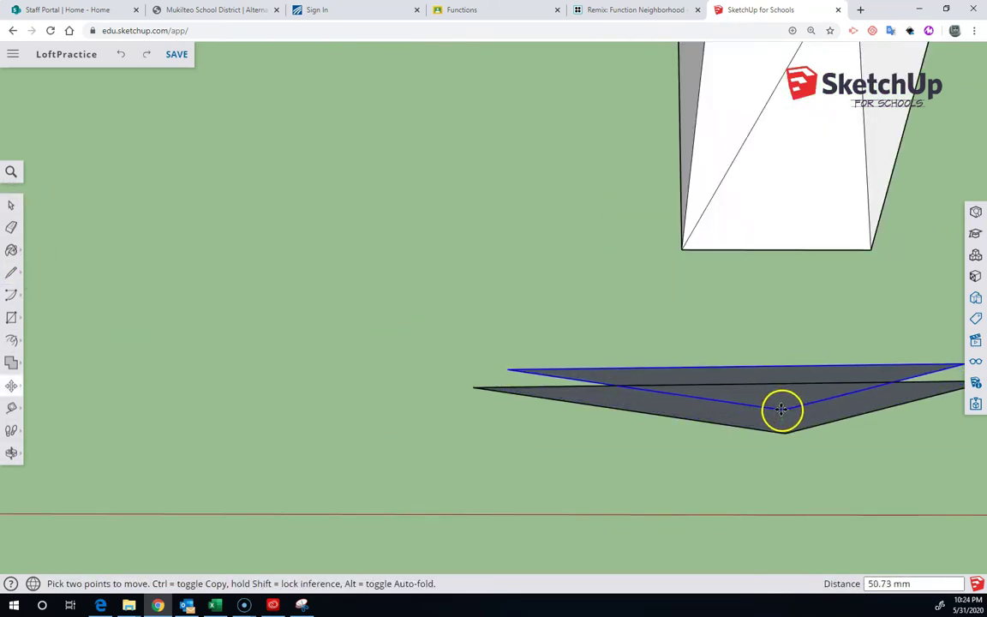
pyautogui.moveTo(776, 410); pyautogui.dragTo(150, 378, button='middle')
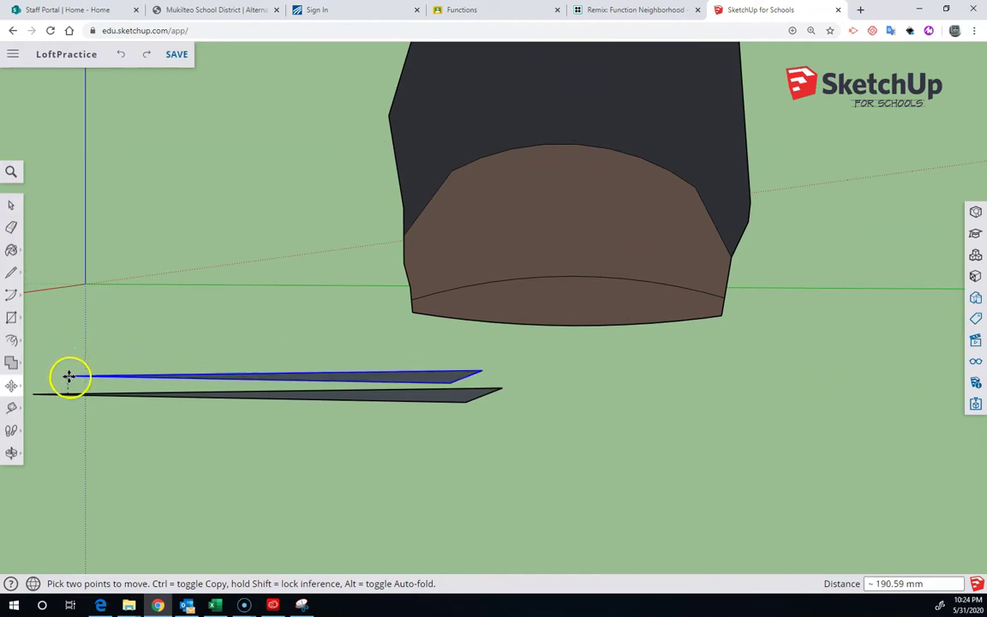
pyautogui.moveTo(69, 366); pyautogui.dragTo(104, 441, button='middle')
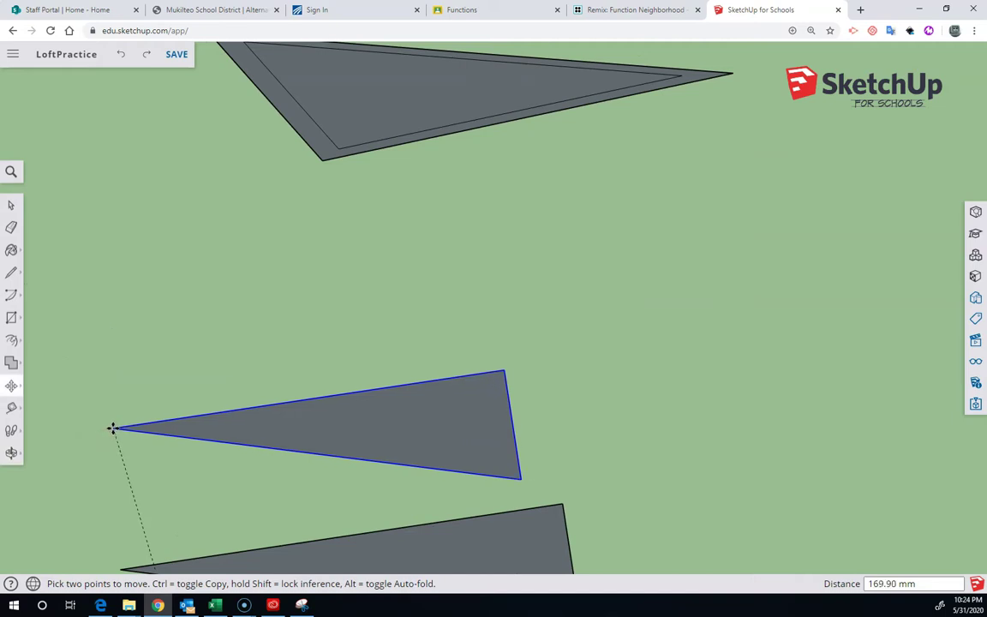
pyautogui.press('super+x')
pyautogui.press('Escape')
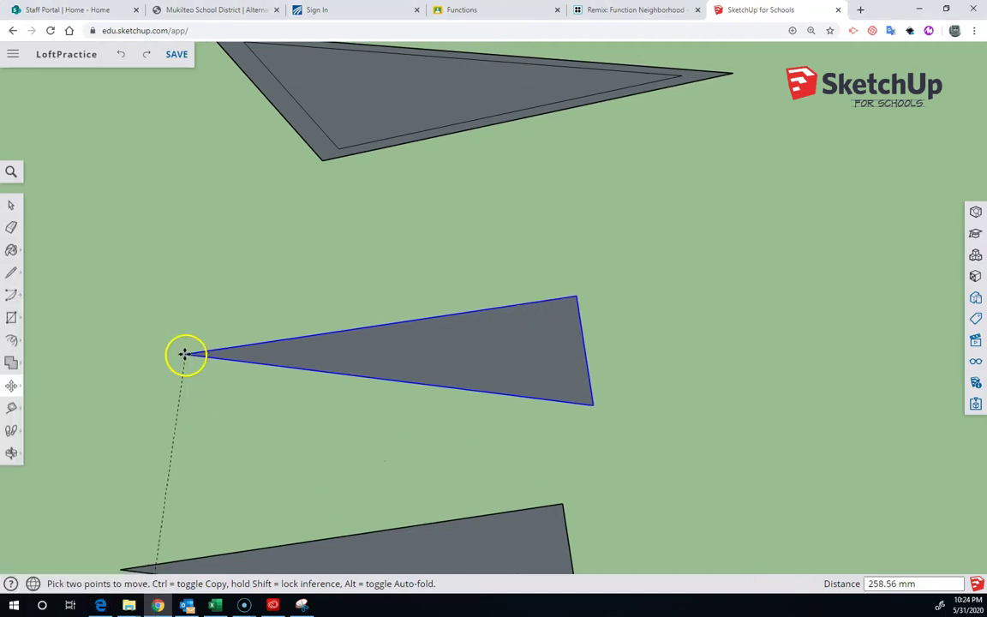
pyautogui.press('Escape')
# Step: Copy the lower triangle's inner outline straight up along the blue axis by about 7.5 mm
pyautogui.moveTo(183, 363); pyautogui.dragTo(436, 340, button='middle')
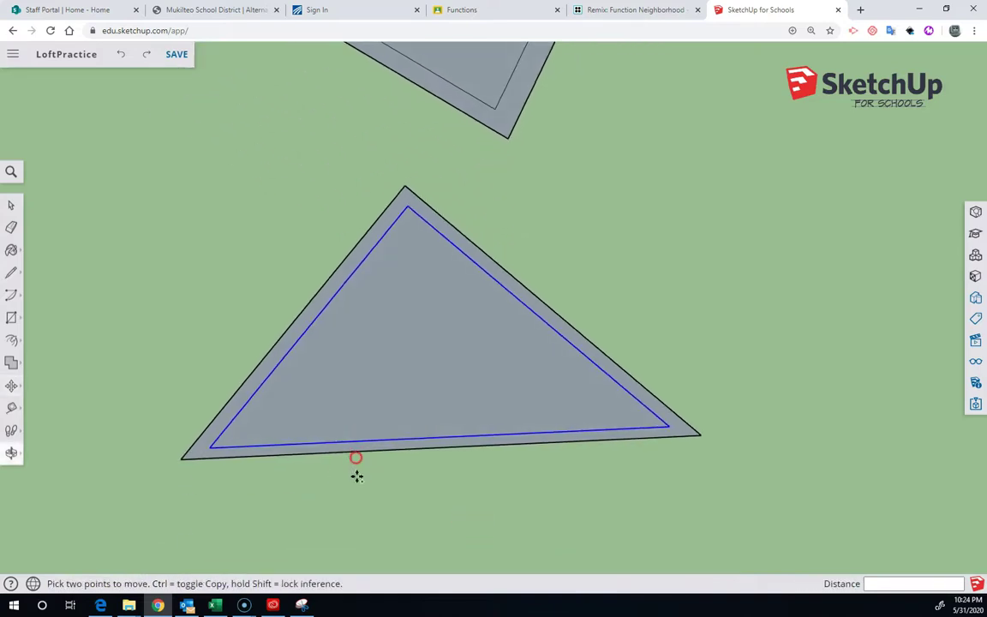
pyautogui.moveTo(356, 485); pyautogui.dragTo(370, 371, button='middle')
pyautogui.scroll(-6, 368, 373)
pyautogui.scroll(-5, 367, 375)
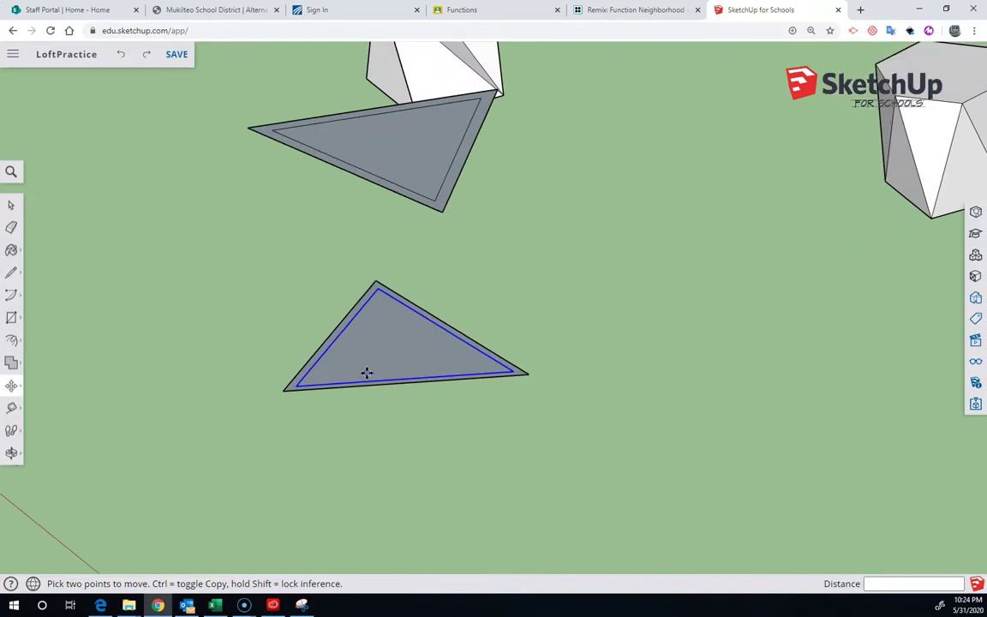
pyautogui.scroll(8, 366, 374)
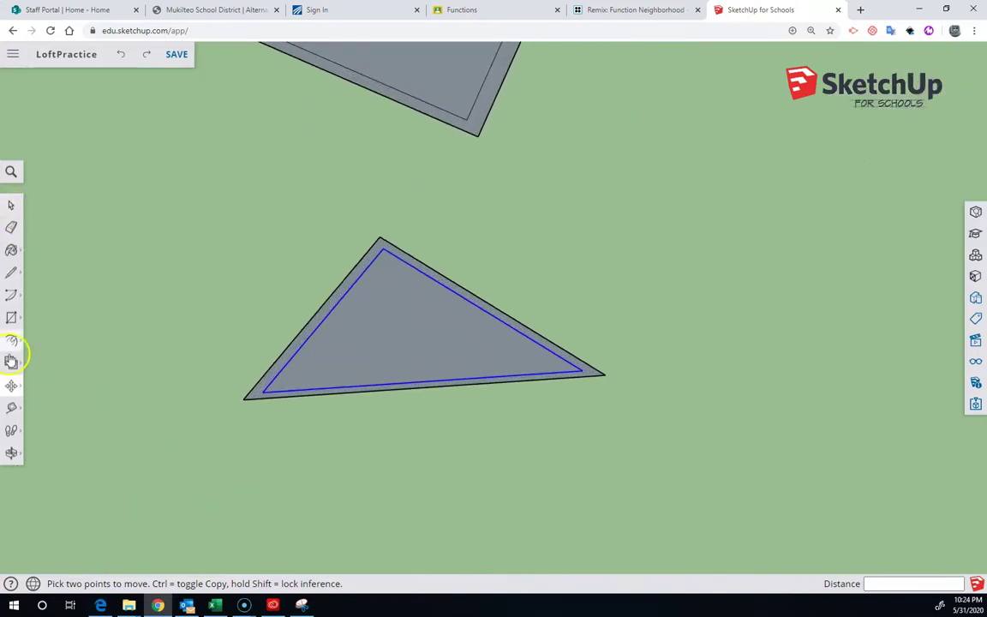
pyautogui.click(246, 397)
pyautogui.moveTo(255, 366)
pyautogui.mouseDown()
pyautogui.moveTo(247, 357)
pyautogui.moveTo(258, 346)
pyautogui.moveTo(262, 367)
pyautogui.mouseUp()
pyautogui.press('ctrl')
pyautogui.moveTo(262, 366); pyautogui.dragTo(268, 298, button='middle')
pyautogui.moveTo(265, 352); pyautogui.dragTo(266, 361)
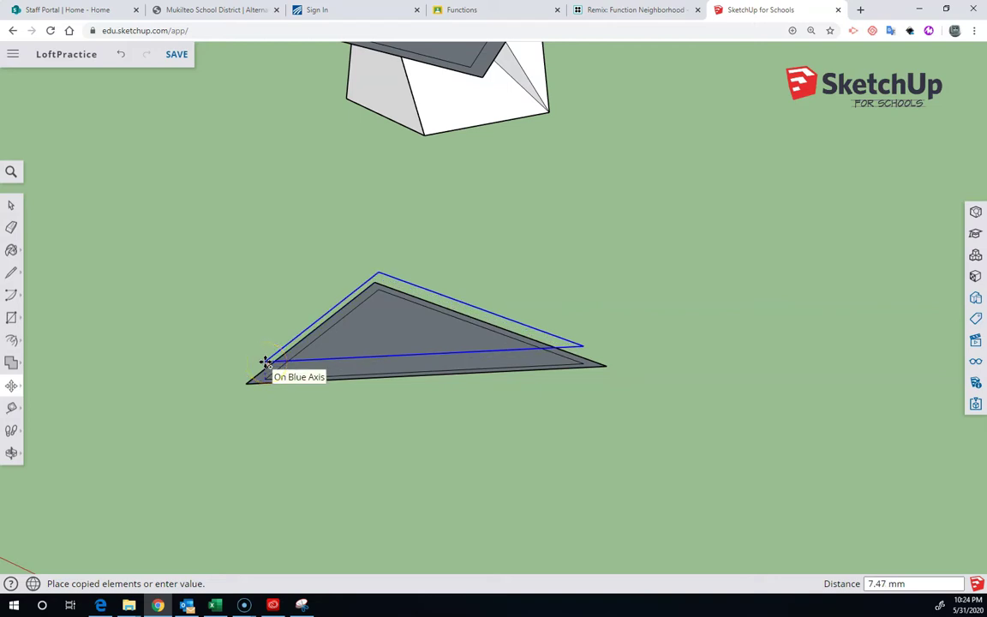
# Step: Erase the original inner outline from the lower triangle's face, keeping the raised copy
pyautogui.moveTo(267, 360)
pyautogui.mouseDown(button='middle')
pyautogui.moveTo(259, 406)
pyautogui.moveTo(434, 335)
pyautogui.moveTo(527, 331)
pyautogui.moveTo(498, 440)
pyautogui.moveTo(455, 405)
pyautogui.moveTo(475, 459)
pyautogui.moveTo(470, 425)
pyautogui.moveTo(419, 348)
pyautogui.moveTo(278, 282)
pyautogui.moveTo(438, 331)
pyautogui.moveTo(524, 313)
pyautogui.mouseUp(button='middle')
pyautogui.press('e')
pyautogui.scroll(3, 473, 443)
pyautogui.click(472, 447)
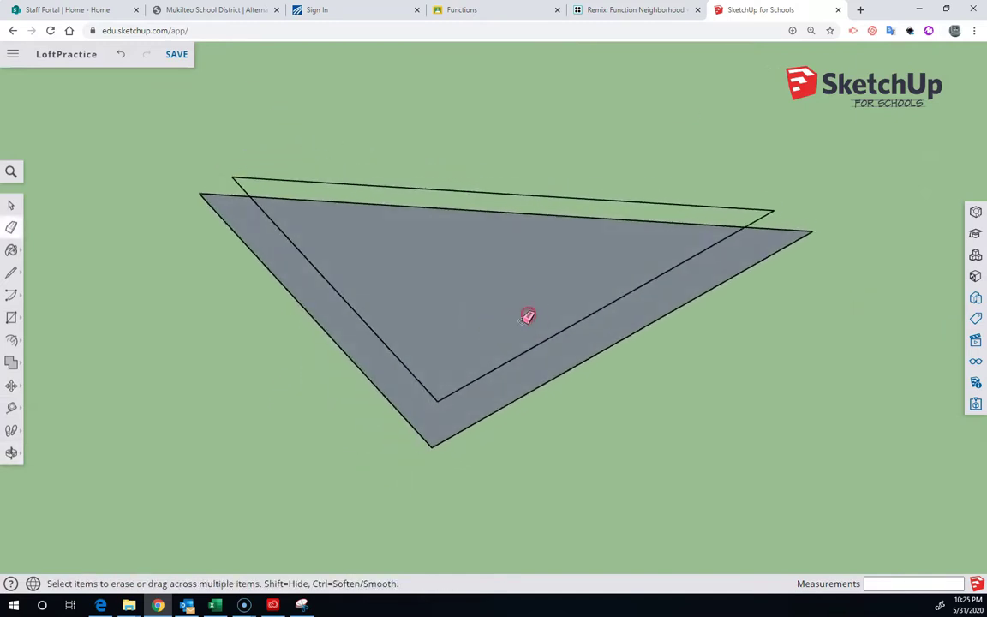
# Step: Fill the raised triangle with a face by drawing a line from its corner to the opposite edge, and erase that line
pyautogui.press('l')
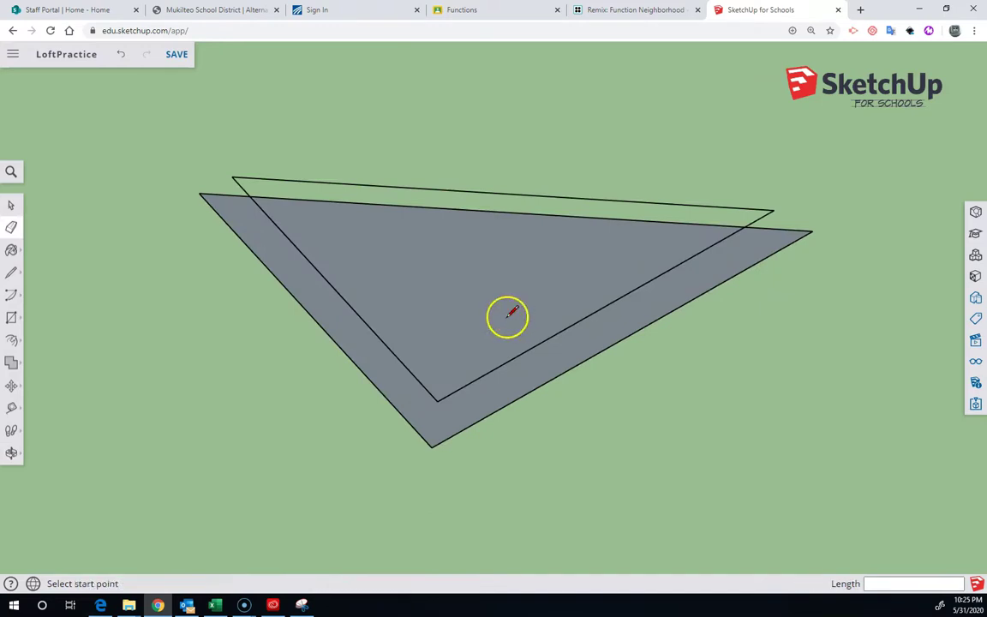
pyautogui.click(437, 400)
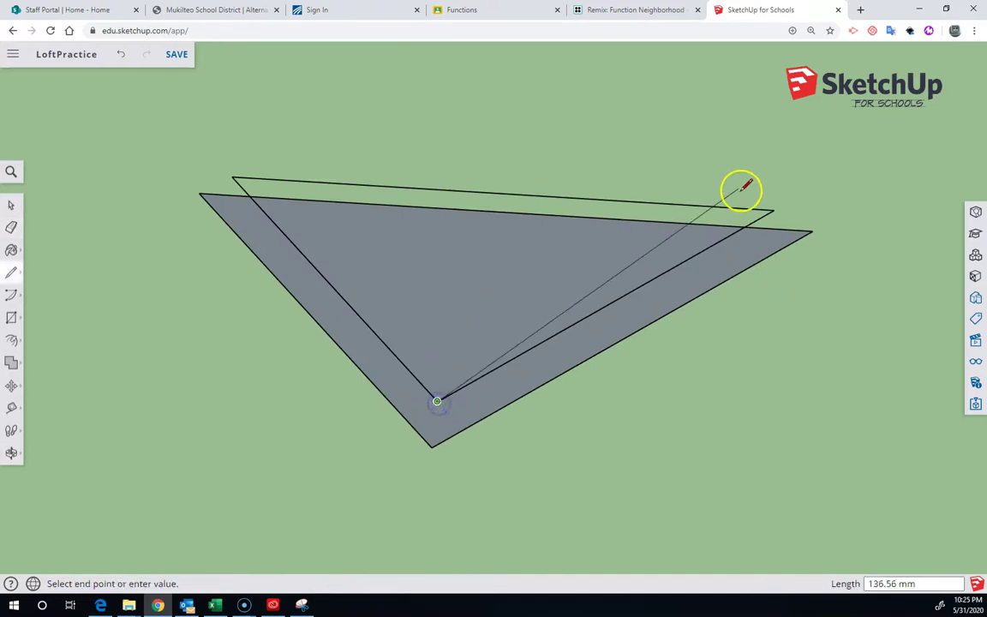
pyautogui.click(515, 195)
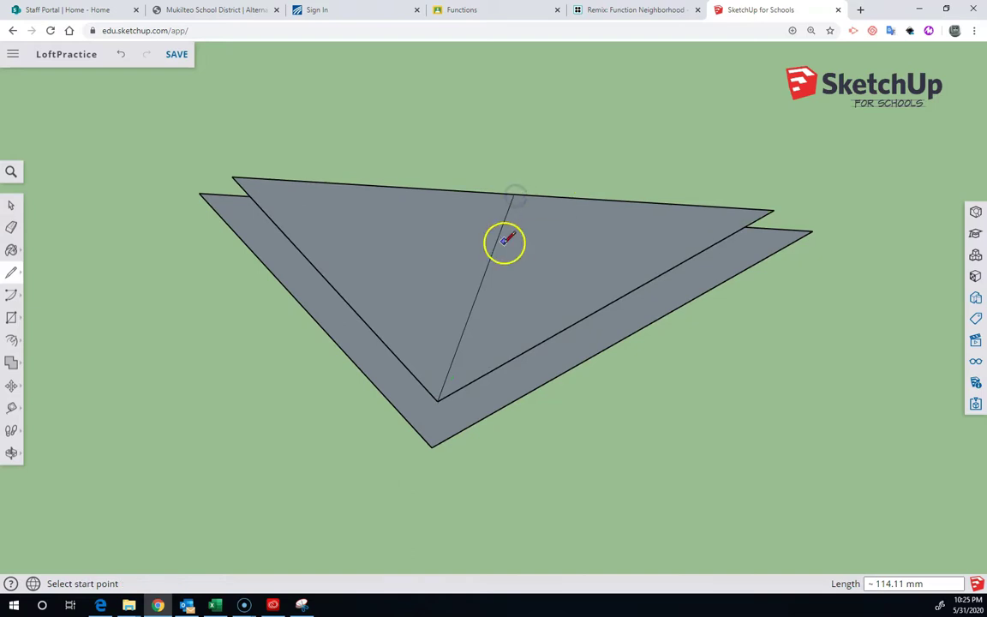
pyautogui.press('r')
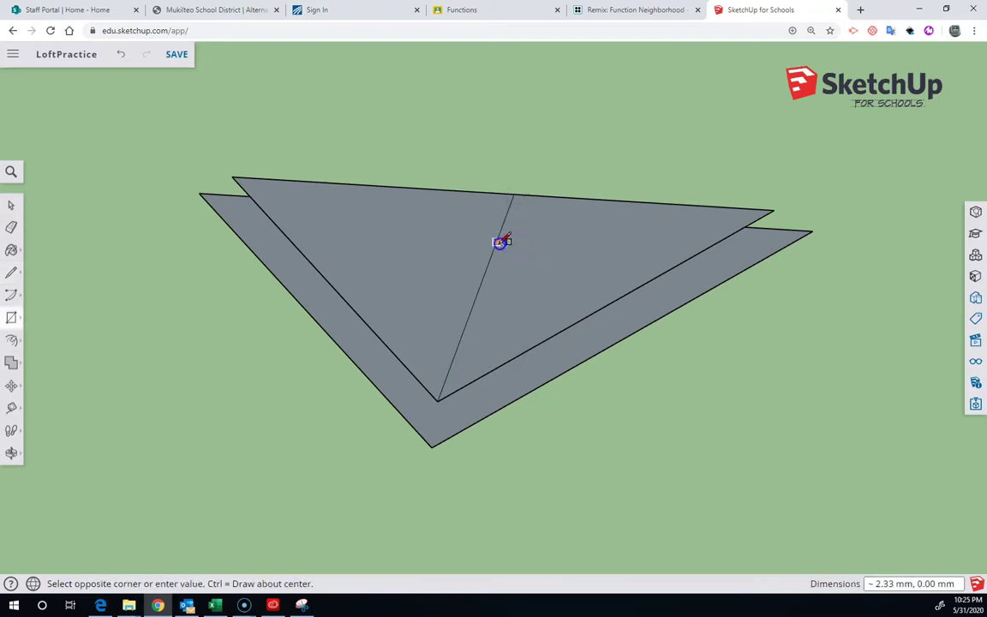
pyautogui.press('t')
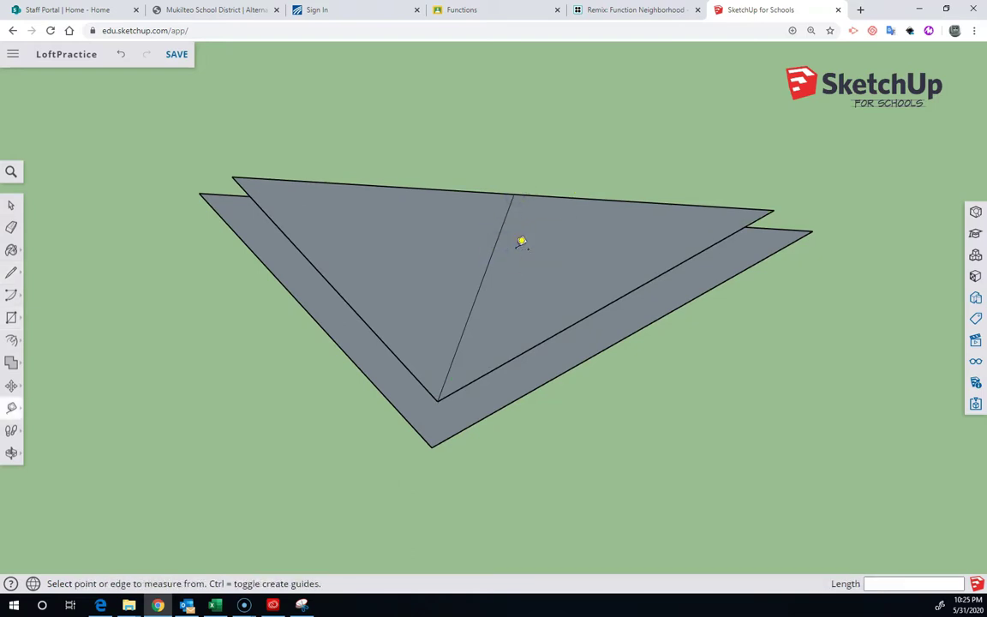
pyautogui.click(510, 247)
pyautogui.click(11, 227)
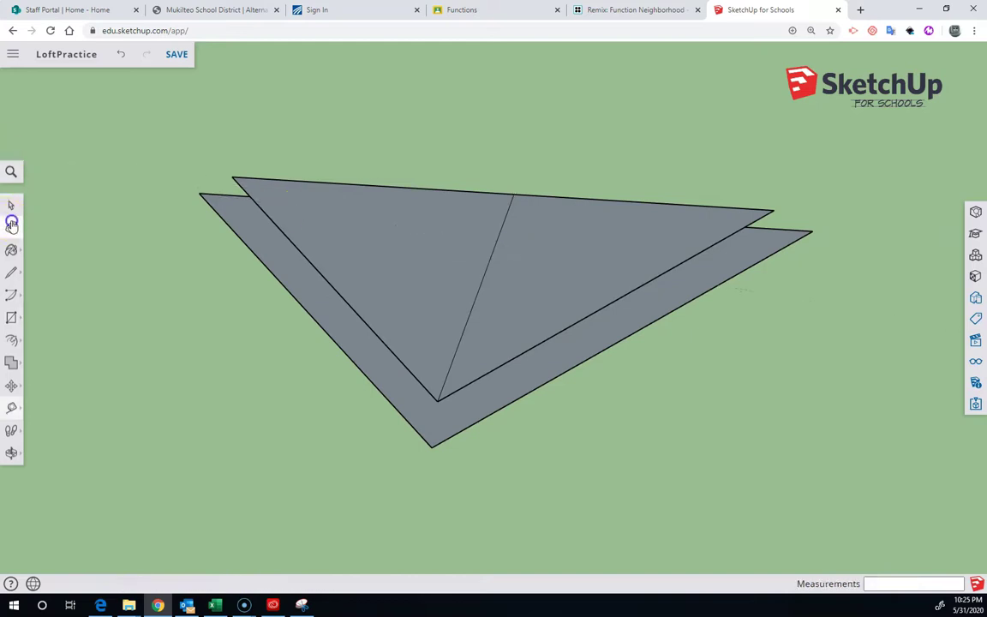
# Step: Draw lines joining corners of the raised triangle to corners of the upper triangle's inner outline, forming two adjoining triangular side faces
pyautogui.click(10, 272)
pyautogui.scroll(-3, 467, 313)
pyautogui.moveTo(467, 312); pyautogui.dragTo(403, 302, button='middle')
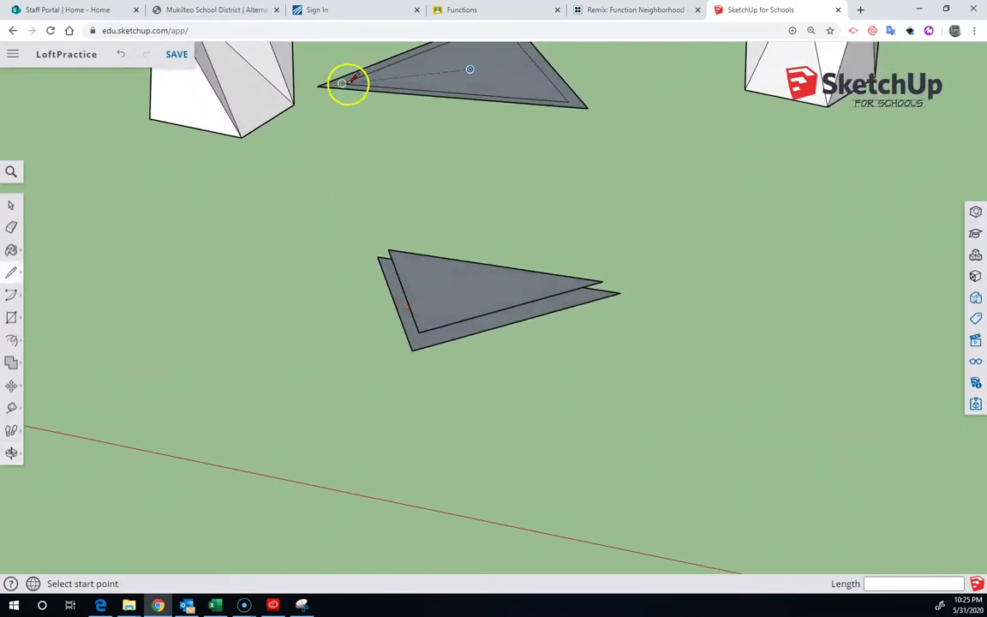
pyautogui.click(418, 332)
pyautogui.click(568, 101)
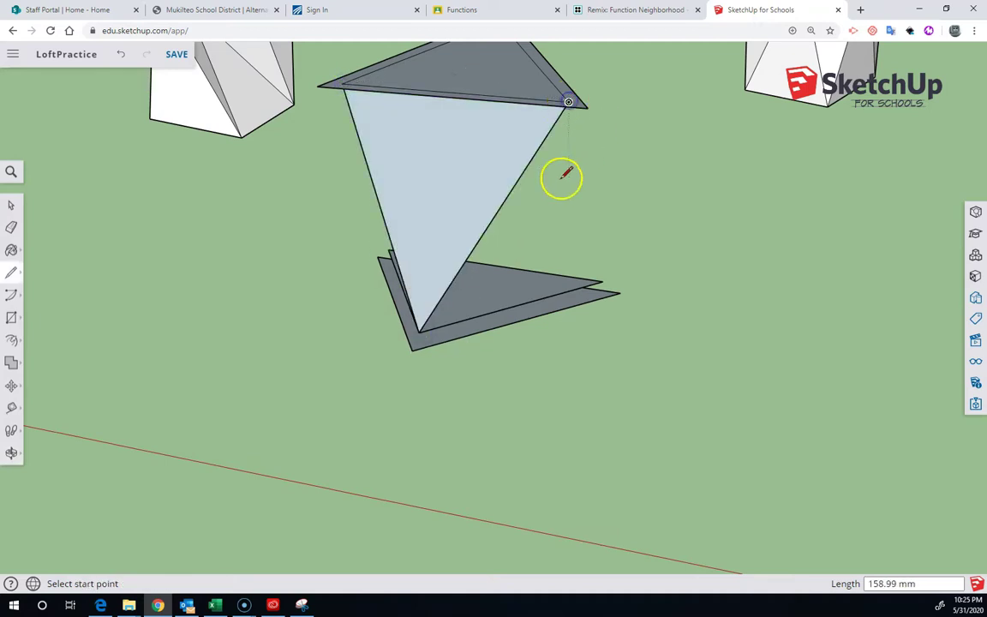
pyautogui.moveTo(562, 177); pyautogui.dragTo(340, 170, button='middle')
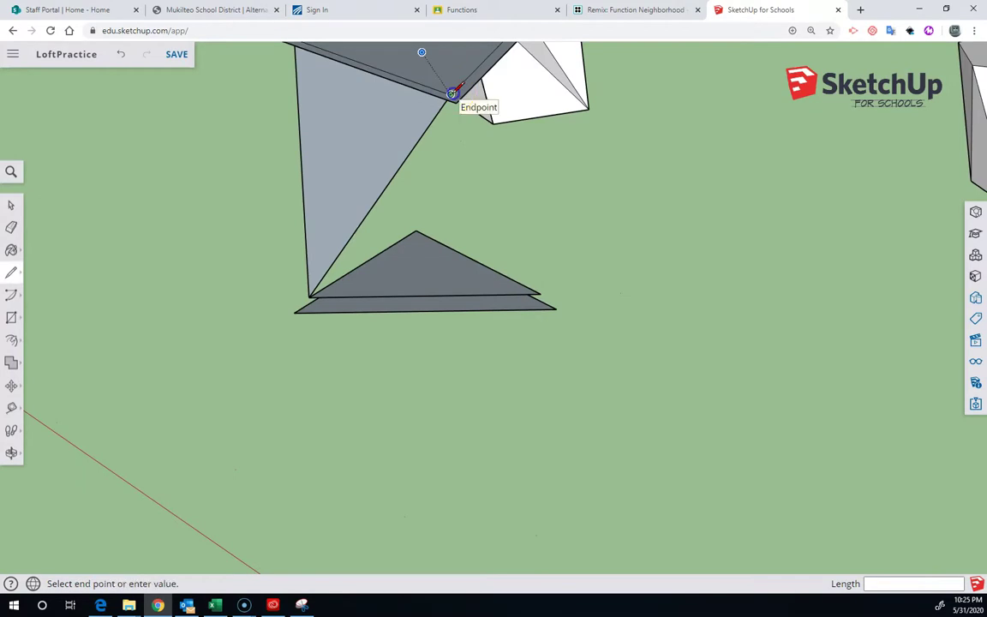
pyautogui.click(540, 292)
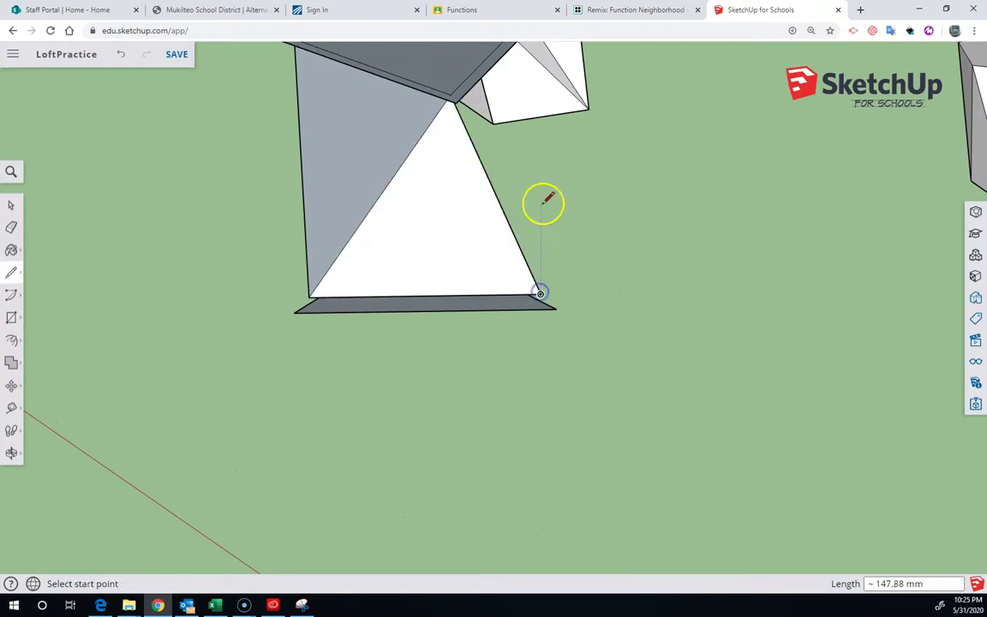
# Step: Reverse the white triangular side face of the inner wall so its back side faces outward
pyautogui.moveTo(543, 204); pyautogui.dragTo(526, 183, button='middle')
pyautogui.click(11, 204)
pyautogui.click(526, 229)
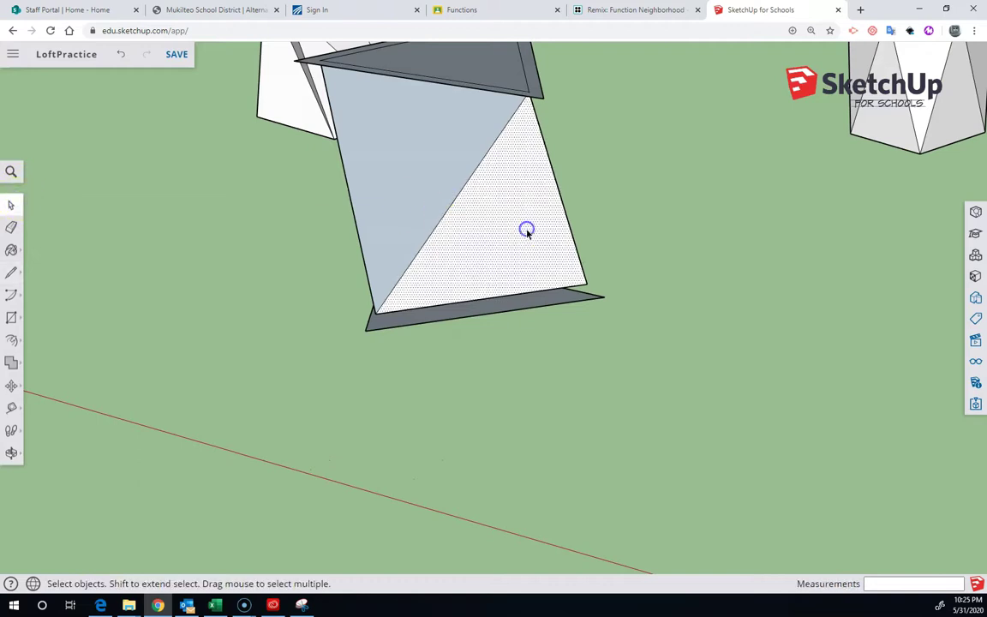
pyautogui.rightClick(527, 229)
pyautogui.click(599, 410)
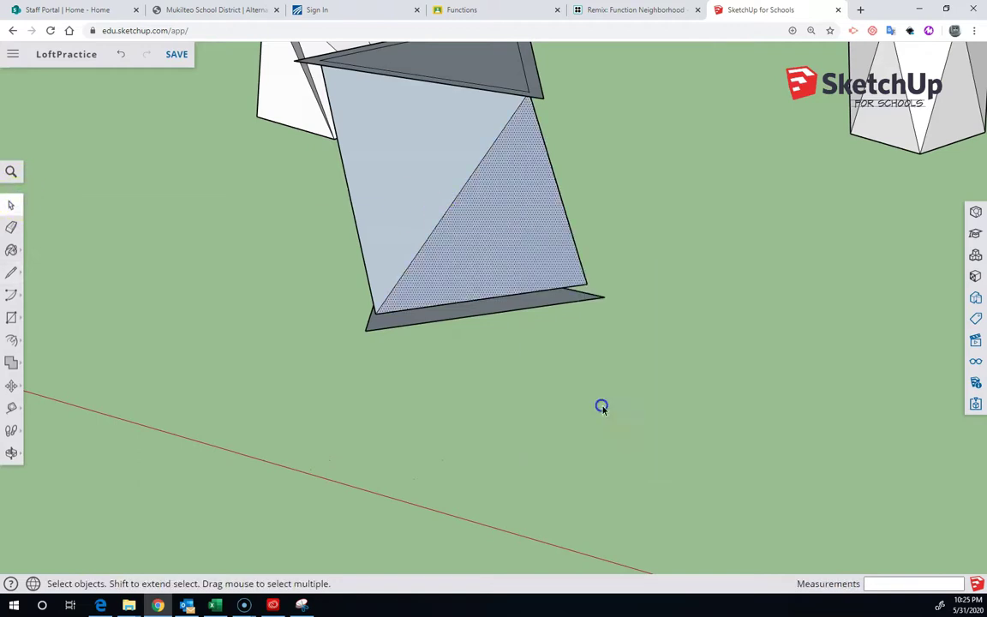
# Step: Reverse the face of the raised lower triangle so its white front side faces up
pyautogui.moveTo(601, 405); pyautogui.dragTo(234, 203, button='middle')
pyautogui.moveTo(546, 177); pyautogui.dragTo(296, 245, button='middle')
pyautogui.moveTo(427, 135); pyautogui.dragTo(429, 171, button='middle')
pyautogui.click(458, 196)
pyautogui.rightClick(458, 196)
pyautogui.click(491, 372)
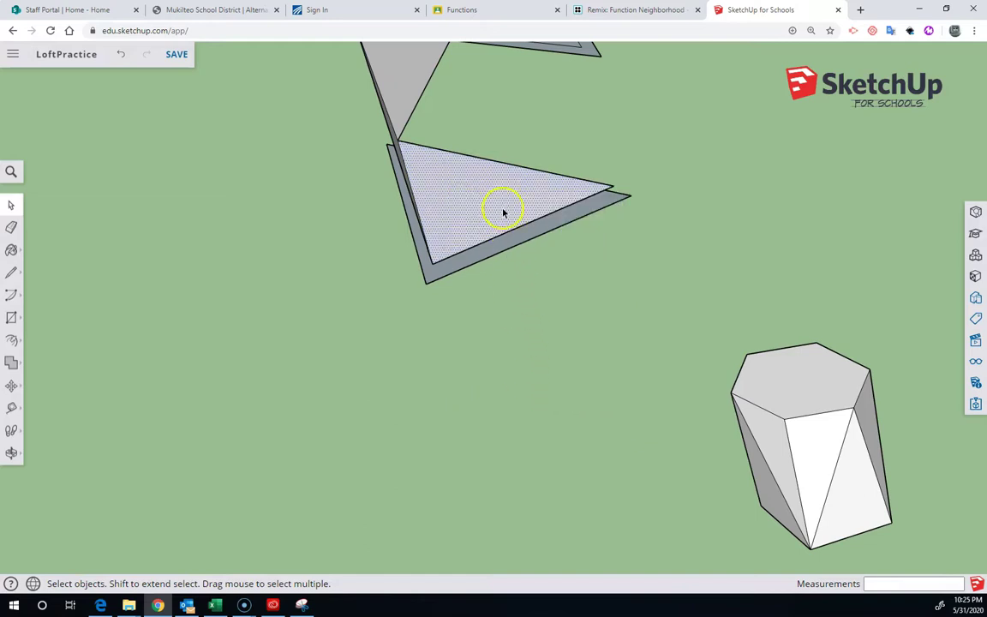
# Step: Draw a line from a corner of the upper triangle's inner outline to the raised triangle's nearest open corner, continuing the inner wall
pyautogui.scroll(2, 532, 198)
pyautogui.moveTo(556, 187); pyautogui.dragTo(516, 253, button='middle')
pyautogui.scroll(-5, 513, 249)
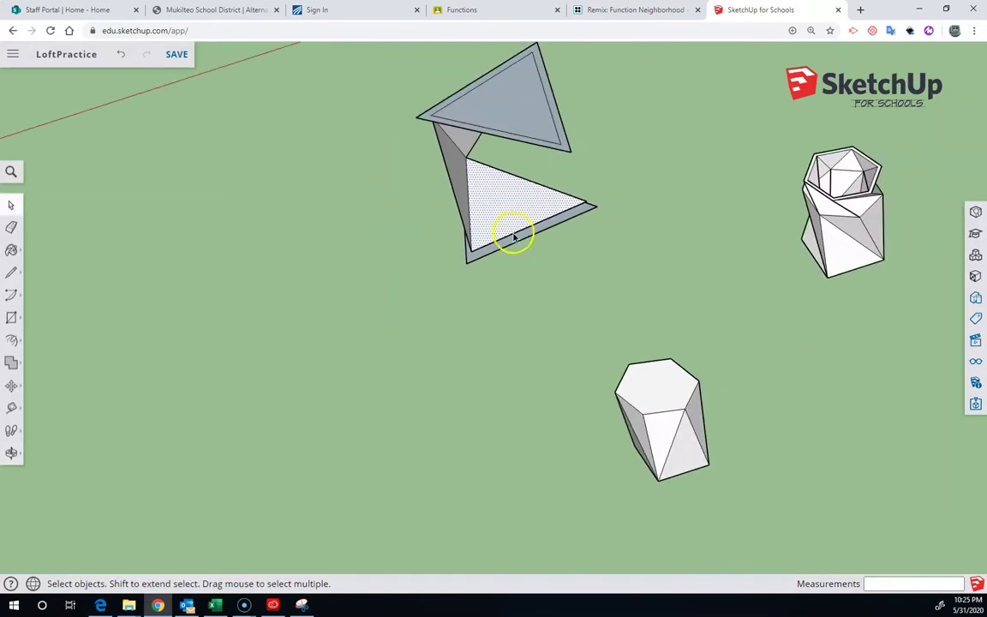
pyautogui.scroll(1, 513, 233)
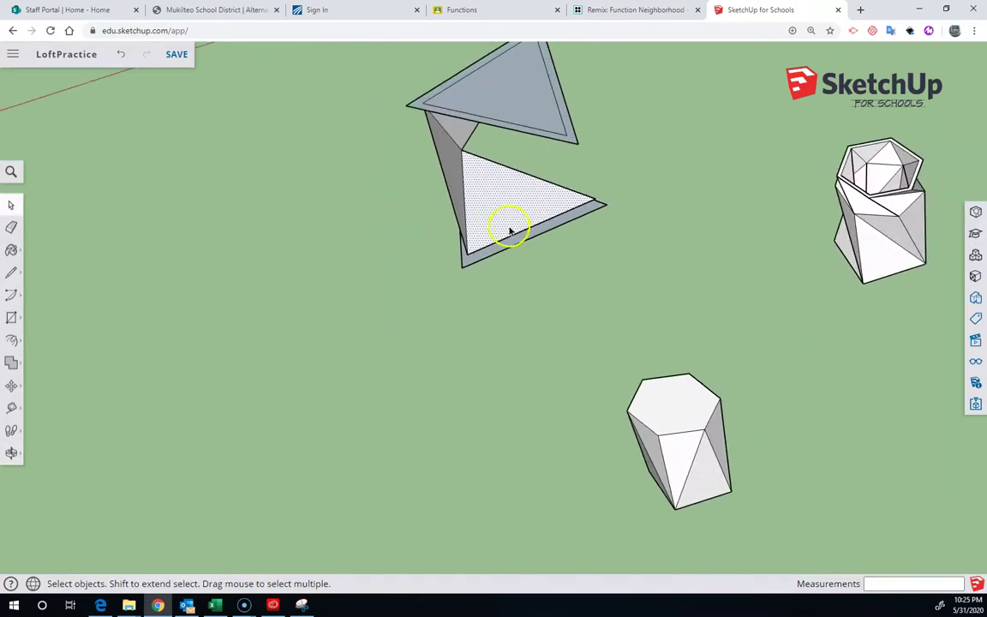
pyautogui.click(10, 275)
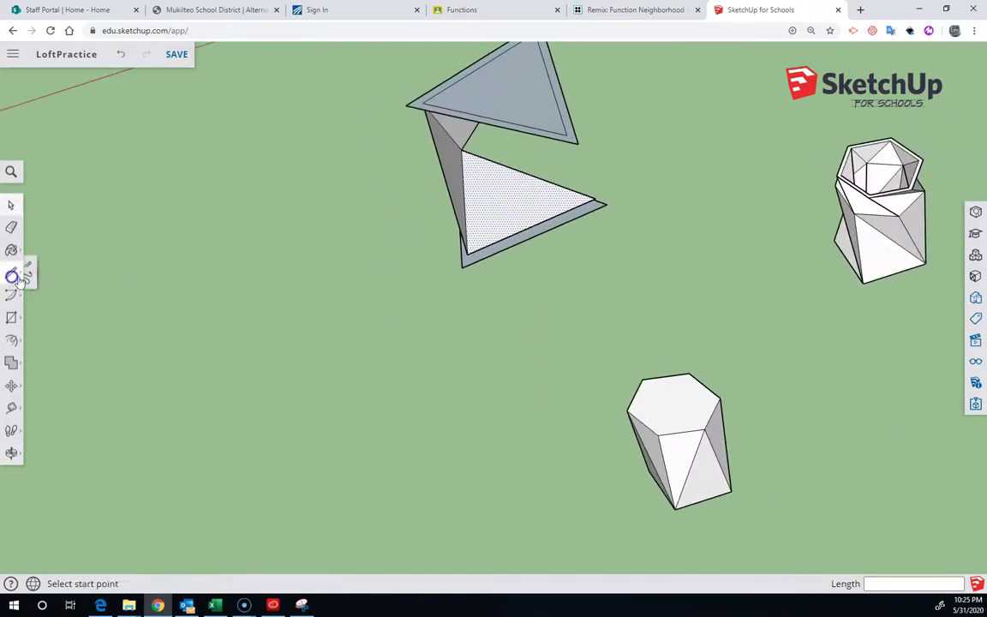
pyautogui.click(566, 134)
pyautogui.click(467, 254)
# Step: Join a bottom triangle's outer corner to two outer corners of the upper triangle and reverse the resulting face to show white outward
pyautogui.moveTo(469, 251); pyautogui.dragTo(663, 201, button='middle')
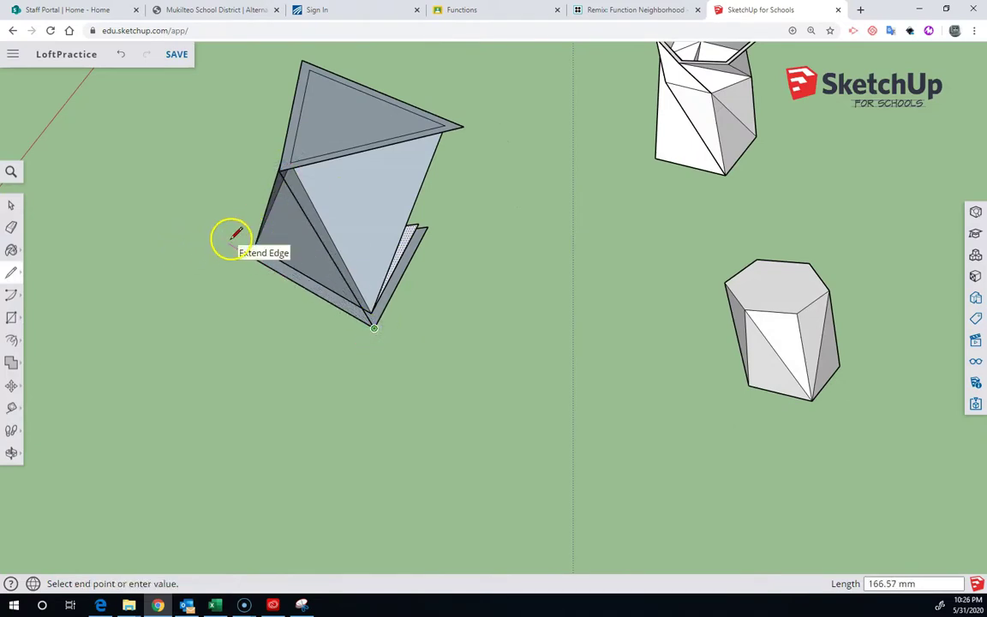
pyautogui.click(462, 126)
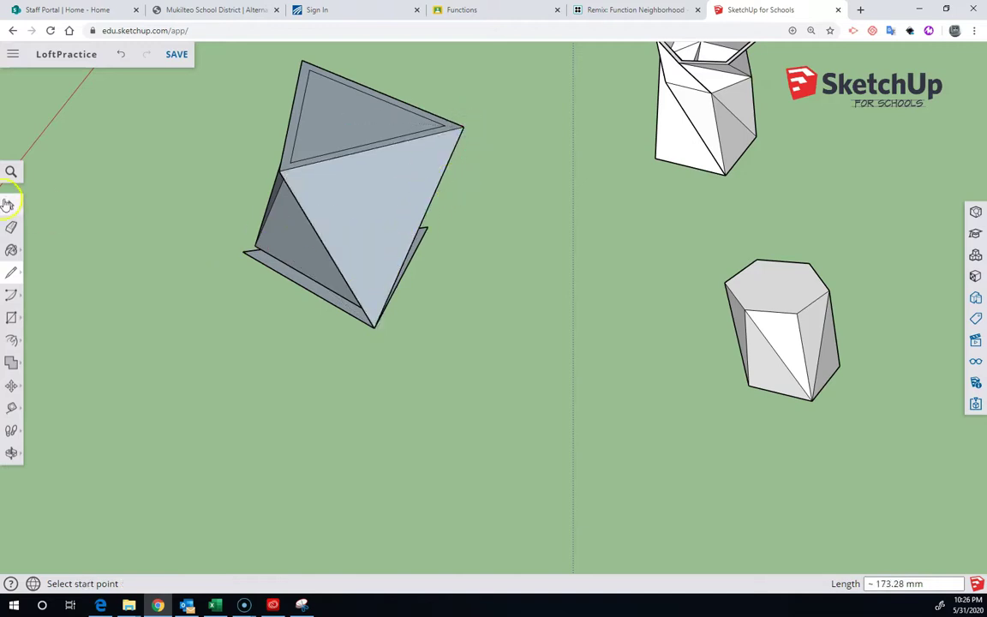
pyautogui.click(6, 204)
pyautogui.rightClick(341, 230)
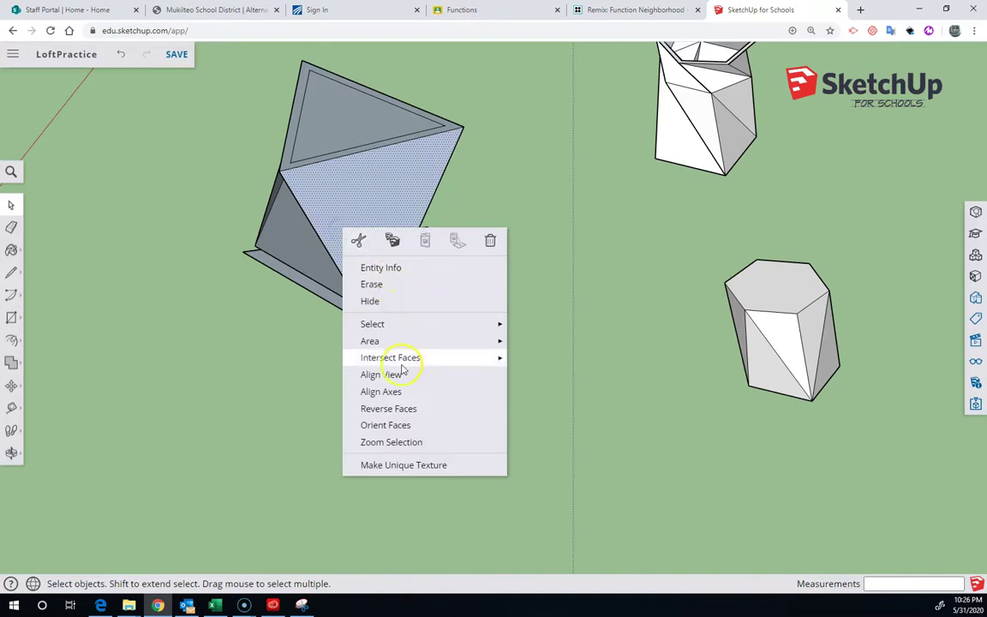
pyautogui.click(412, 410)
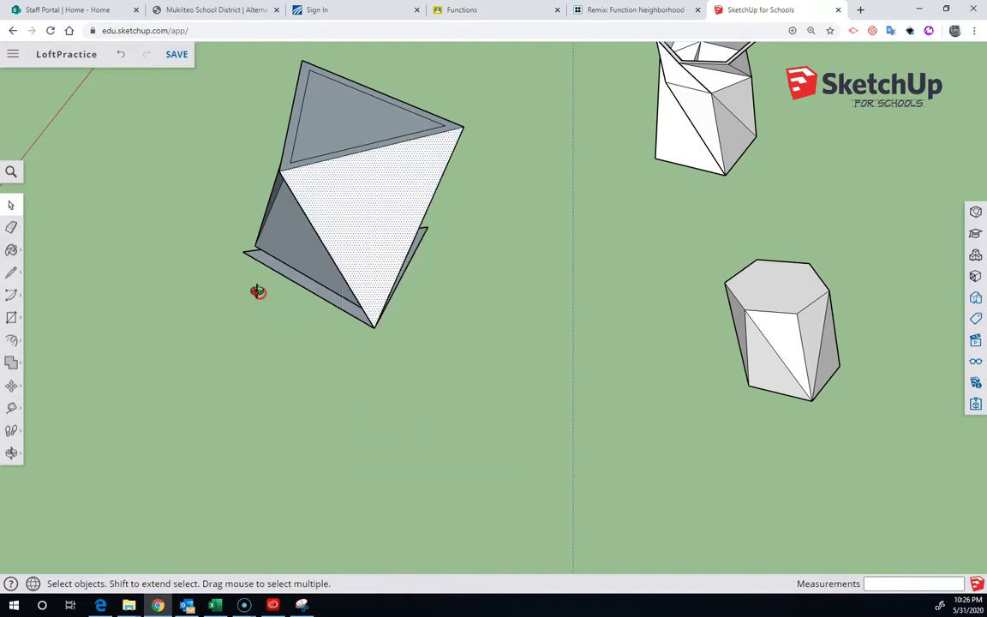
# Step: Draw the remaining lines between the upper triangle's inner outline corners and the raised triangle's corners to close the inner wall
pyautogui.moveTo(260, 290); pyautogui.dragTo(491, 332, button='middle')
pyautogui.scroll(2, 300, 227)
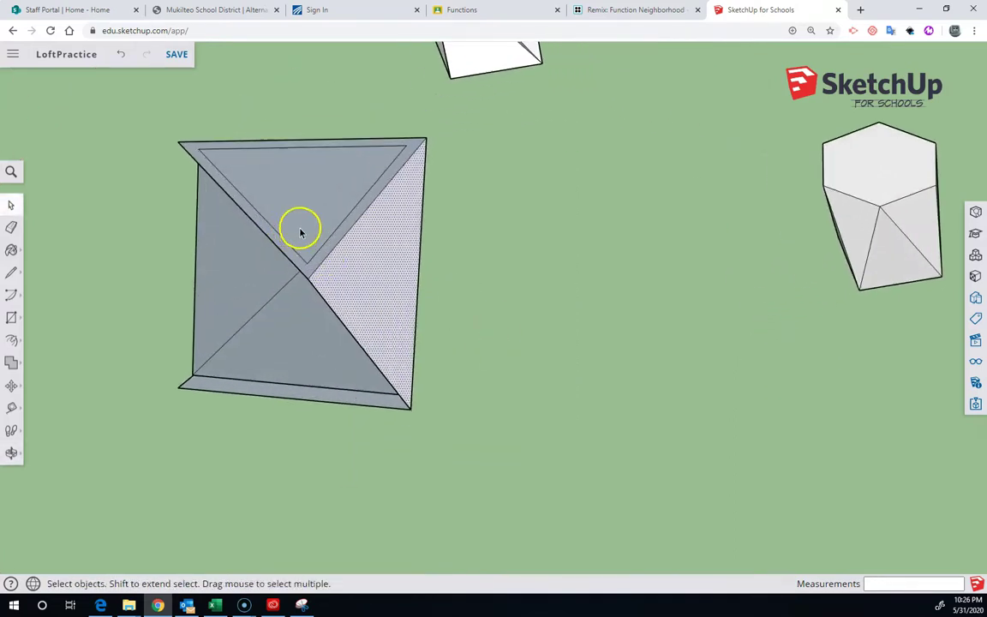
pyautogui.moveTo(300, 227); pyautogui.dragTo(482, 257, button='middle')
pyautogui.moveTo(316, 410); pyautogui.dragTo(624, 306, button='middle')
pyautogui.moveTo(420, 352); pyautogui.dragTo(451, 321, button='middle')
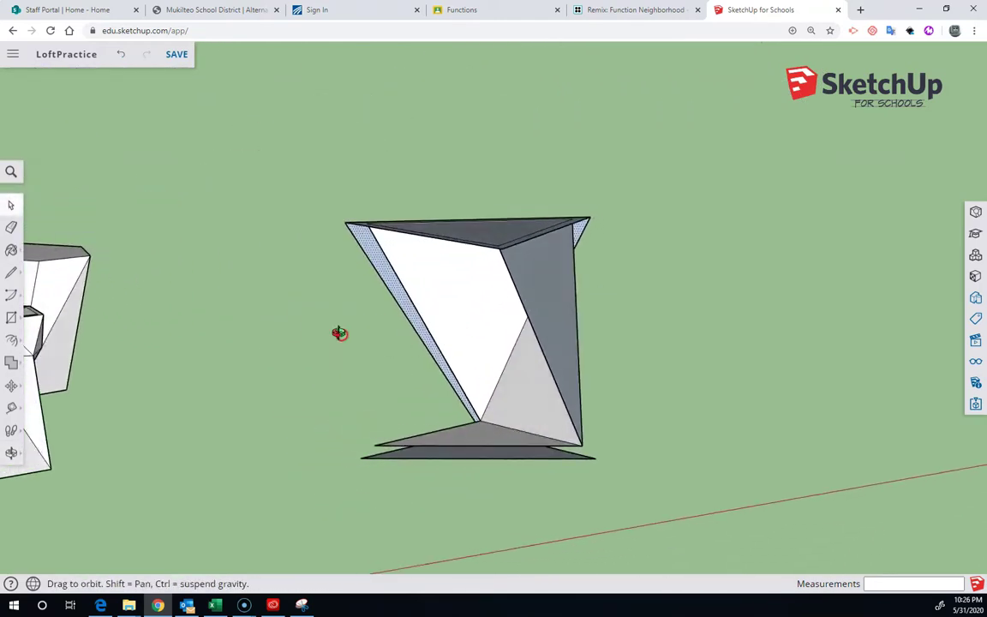
pyautogui.moveTo(339, 332); pyautogui.dragTo(340, 361, button='middle')
pyautogui.click(12, 272)
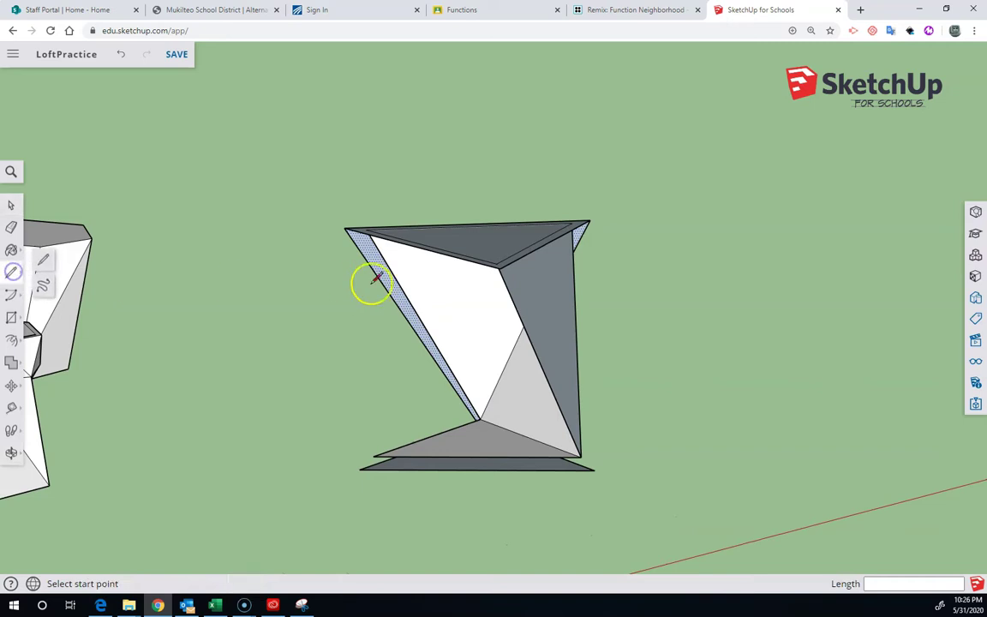
pyautogui.click(497, 262)
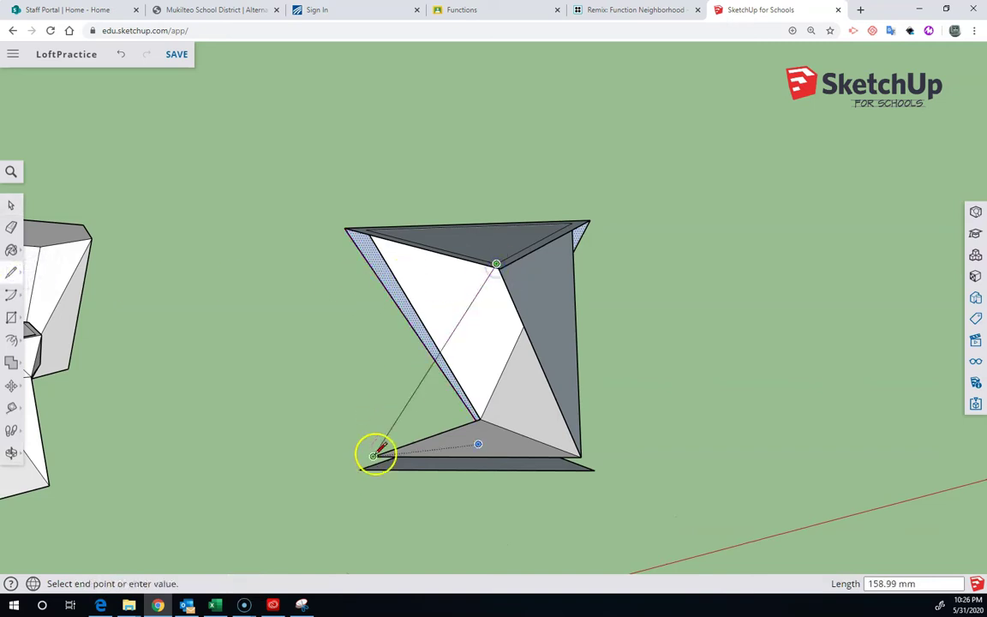
pyautogui.click(375, 456)
pyautogui.moveTo(345, 413); pyautogui.dragTo(576, 406, button='middle')
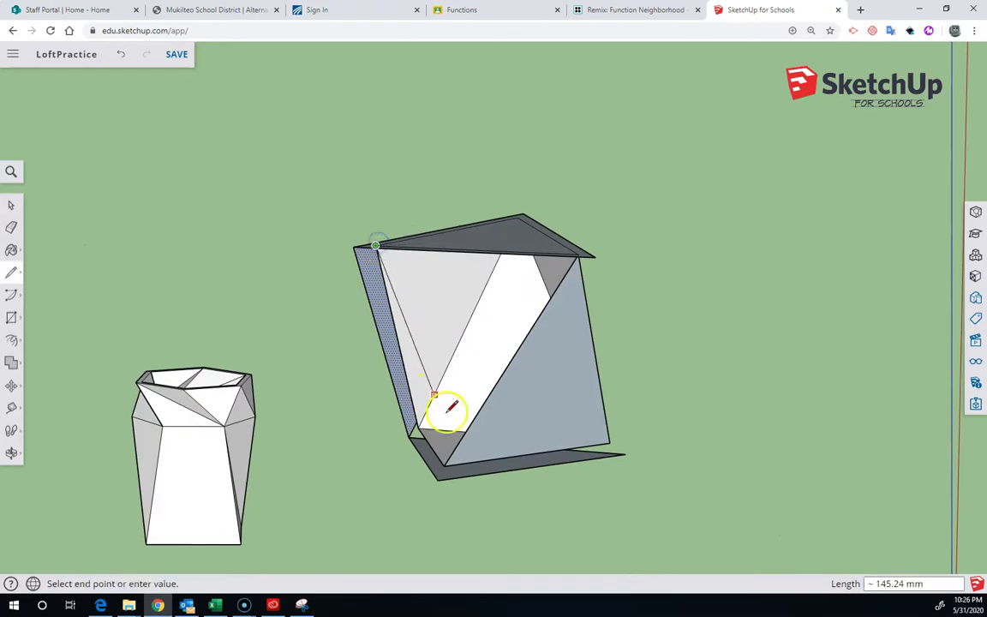
pyautogui.click(441, 463)
# Step: Delete the upper triangle's inner face to open the vase's hollow interior
pyautogui.moveTo(441, 463)
pyautogui.mouseDown(button='middle')
pyautogui.moveTo(457, 414)
pyautogui.moveTo(454, 489)
pyautogui.moveTo(447, 403)
pyautogui.mouseUp(button='middle')
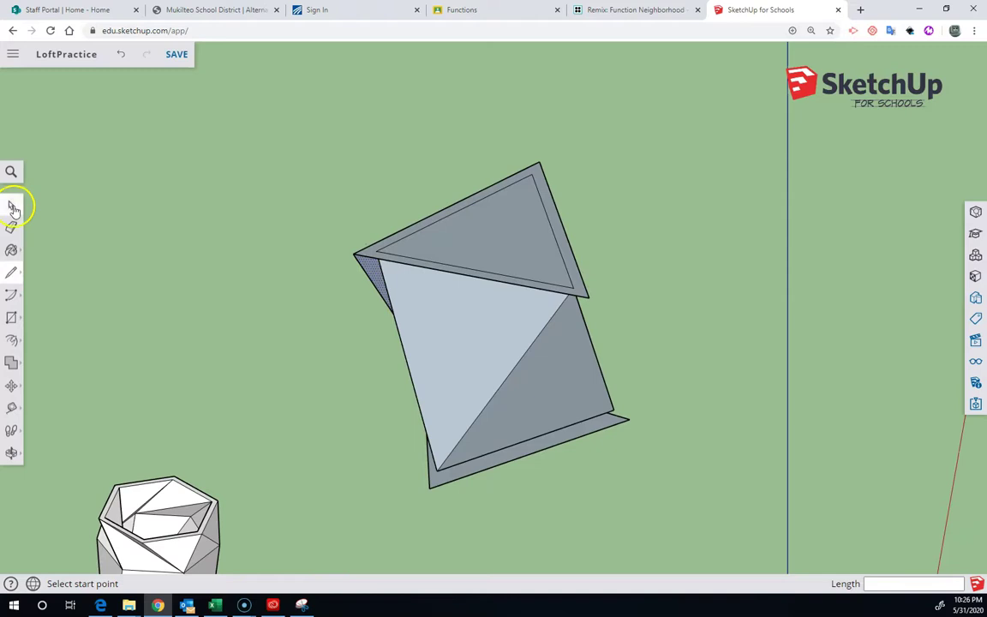
pyautogui.click(14, 207)
pyautogui.click(467, 246)
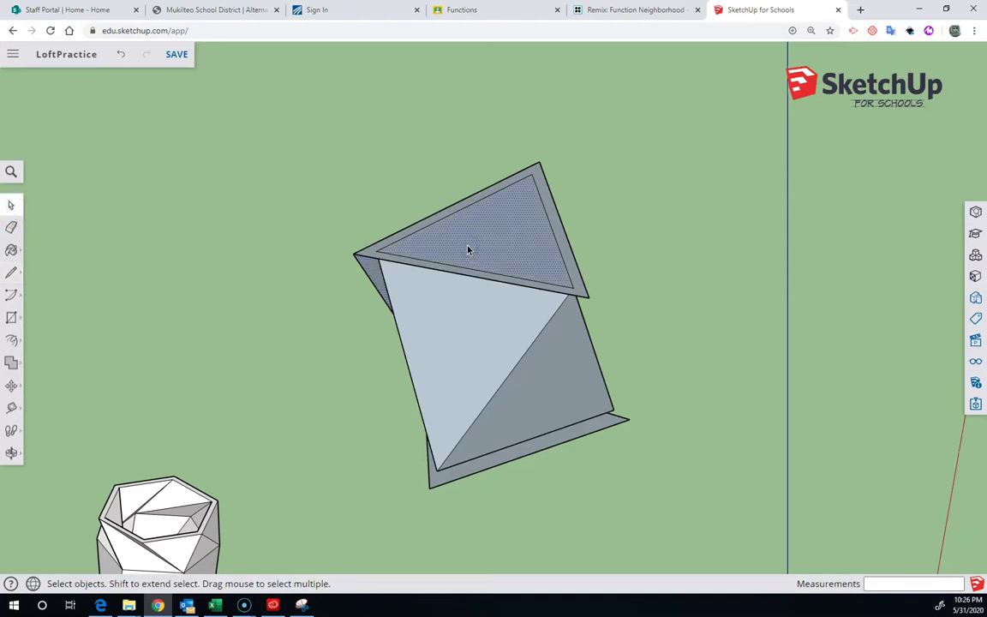
pyautogui.press('Delete')
pyautogui.moveTo(467, 249); pyautogui.dragTo(412, 348, button='middle')
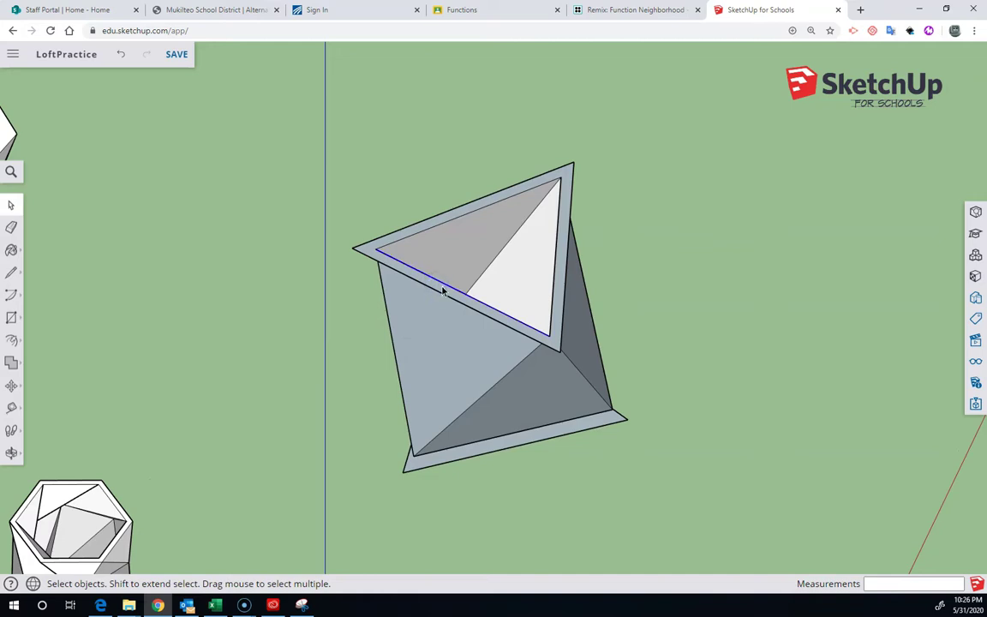
pyautogui.scroll(4, 443, 291)
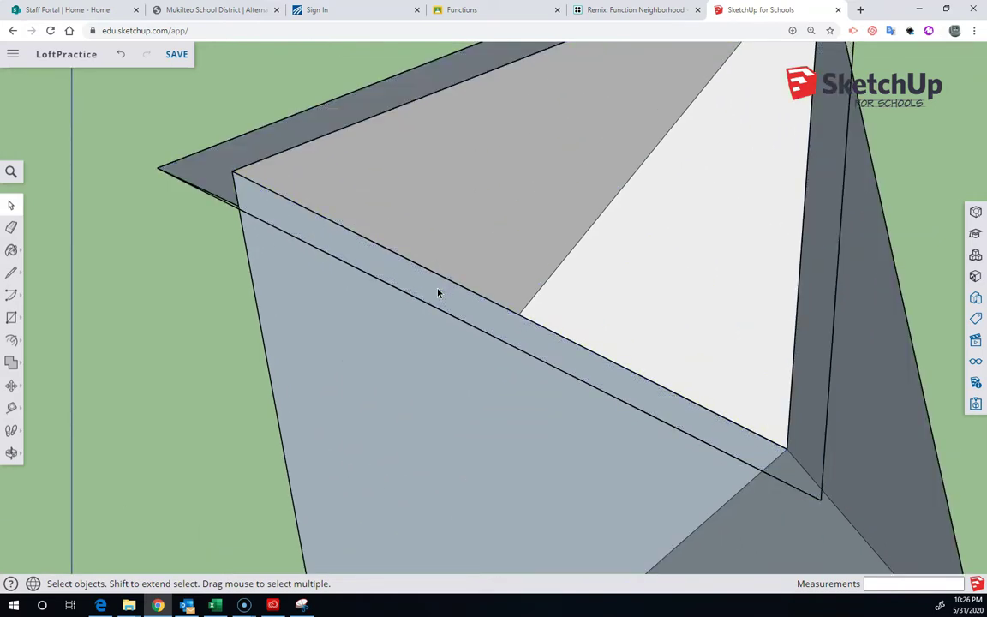
pyautogui.scroll(-2, 440, 293)
pyautogui.scroll(-2, 438, 293)
# Step: Join the next outer corner of the bottom triangle to two outer corners of the upper triangle, forming adjoining outer side faces
pyautogui.moveTo(436, 291); pyautogui.dragTo(392, 227, button='middle')
pyautogui.scroll(-2, 403, 388)
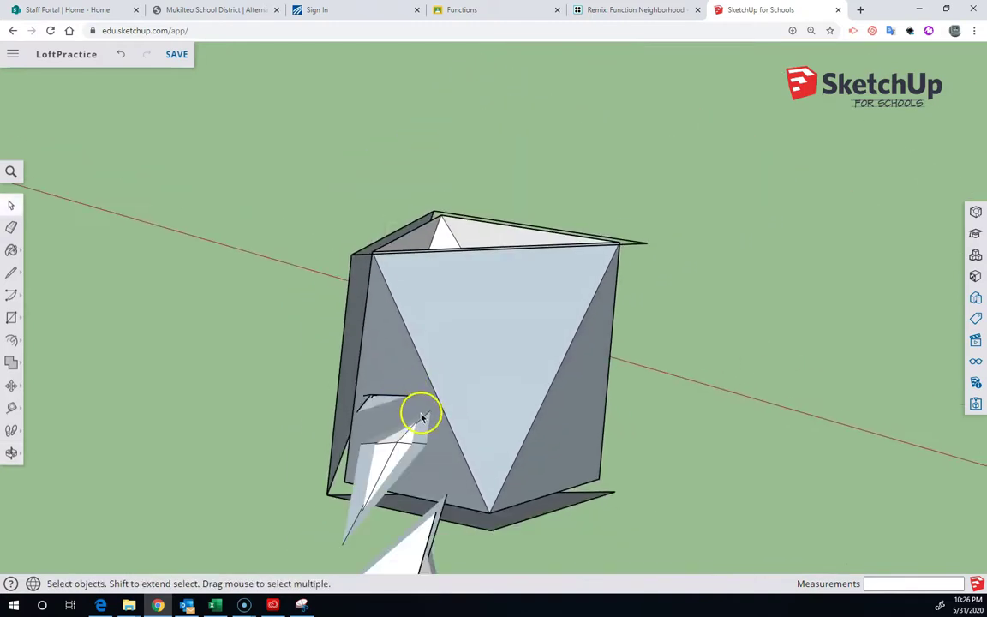
pyautogui.moveTo(421, 418); pyautogui.dragTo(228, 408, button='middle')
pyautogui.scroll(2, 378, 465)
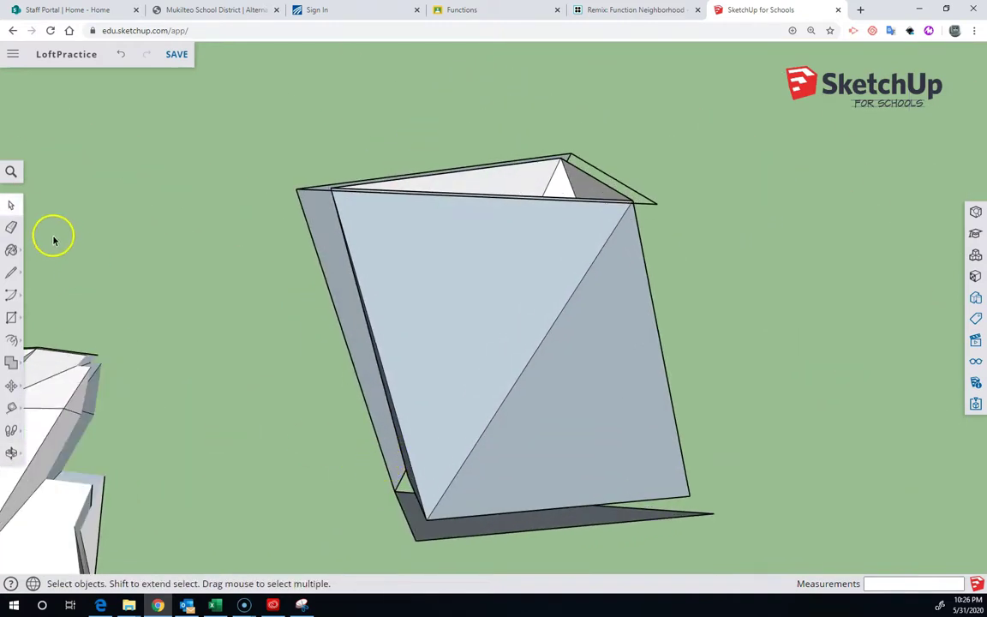
pyautogui.click(12, 277)
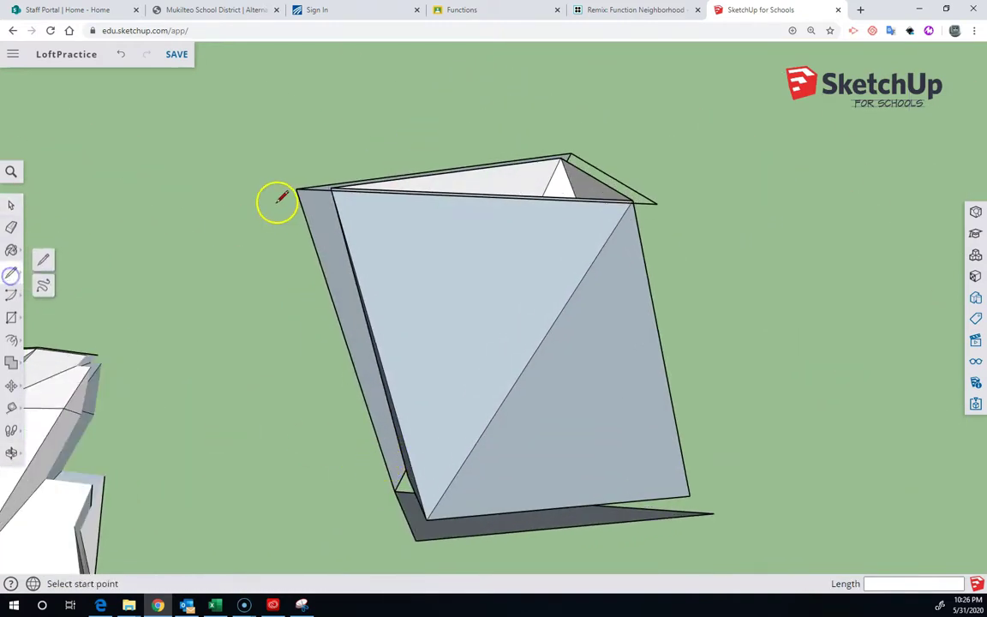
pyautogui.click(657, 203)
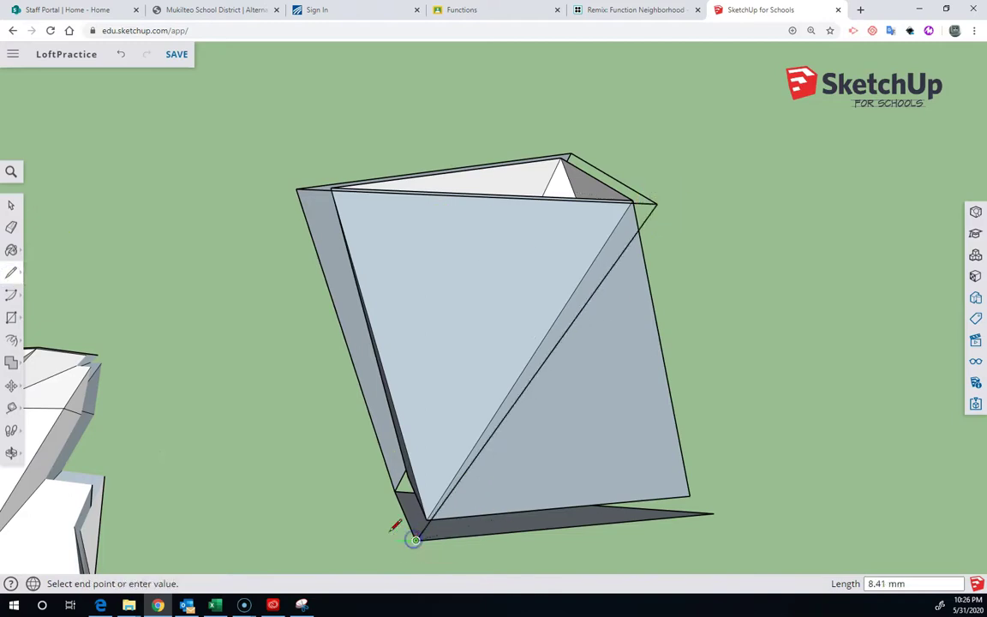
pyautogui.click(296, 186)
# Step: Reverse the two new blue-gray outer side faces so their white fronts face outward
pyautogui.moveTo(296, 186); pyautogui.dragTo(546, 236, button='middle')
pyautogui.click(12, 201)
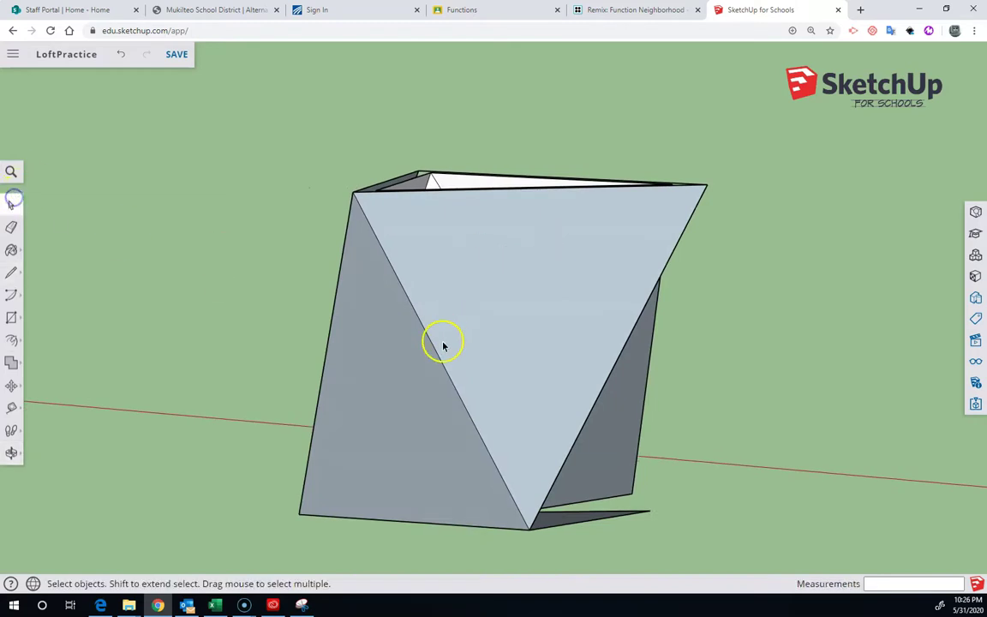
pyautogui.rightClick(404, 385)
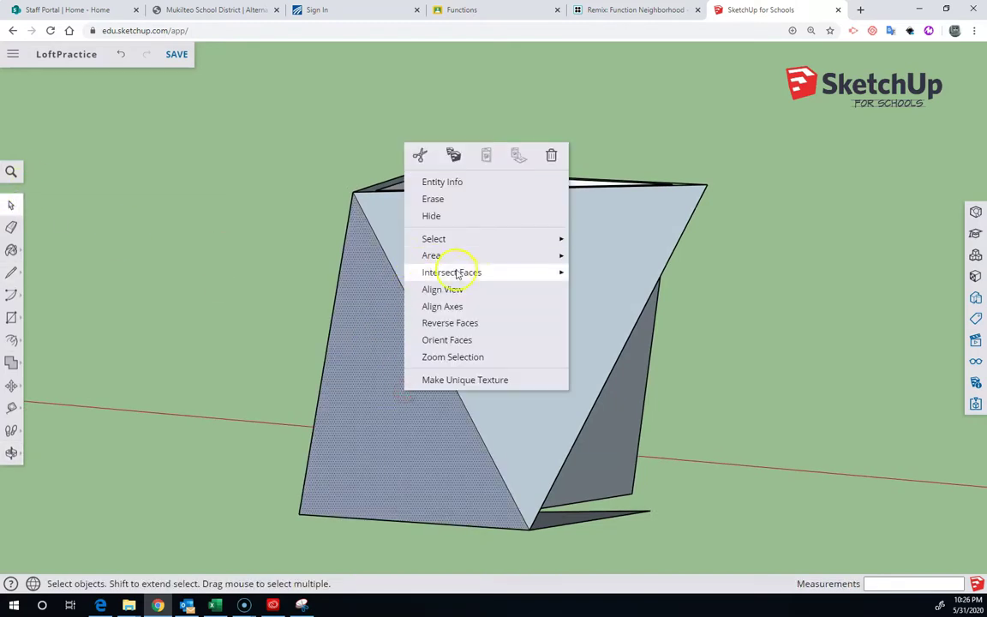
pyautogui.click(472, 323)
pyautogui.rightClick(527, 328)
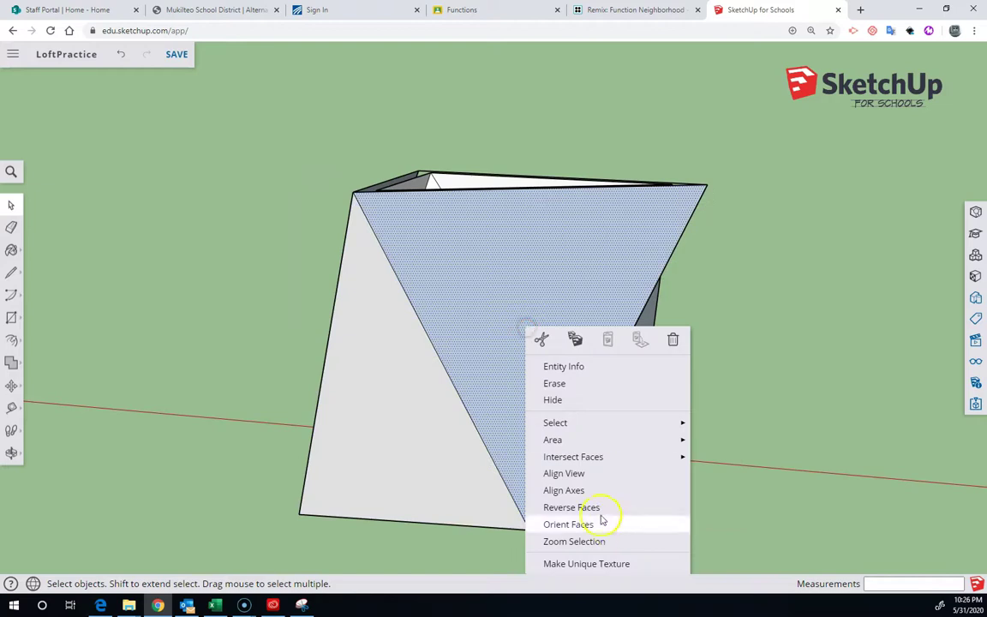
pyautogui.click(576, 507)
# Step: Draw the last lines from the upper triangle's outer corners to the bottom triangle's remaining corner, closing the outer wall
pyautogui.moveTo(576, 507); pyautogui.dragTo(291, 442, button='middle')
pyautogui.moveTo(382, 466); pyautogui.dragTo(292, 421, button='middle')
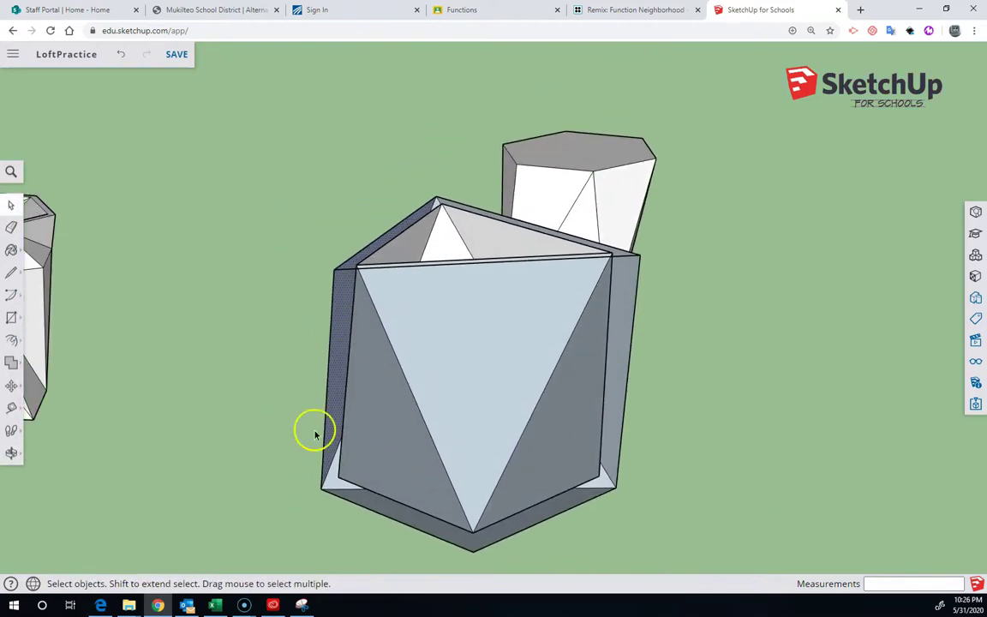
pyautogui.press('l')
pyautogui.click(337, 269)
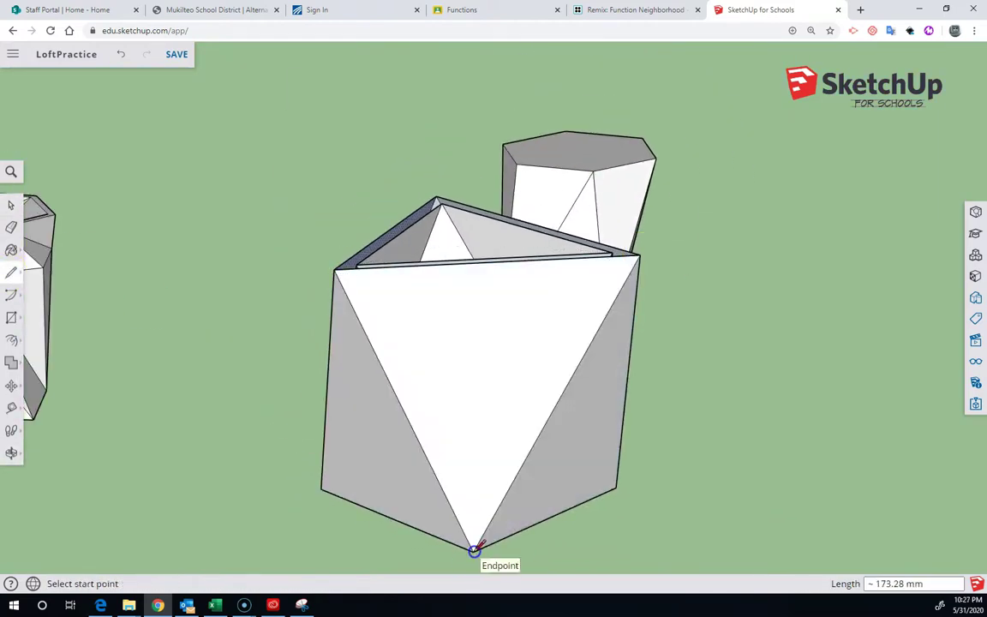
# Step: Offset the small square above the triangle inward to form a concentric inner square outline
pyautogui.moveTo(511, 520); pyautogui.dragTo(629, 359, button='middle')
pyautogui.scroll(-2, 622, 357)
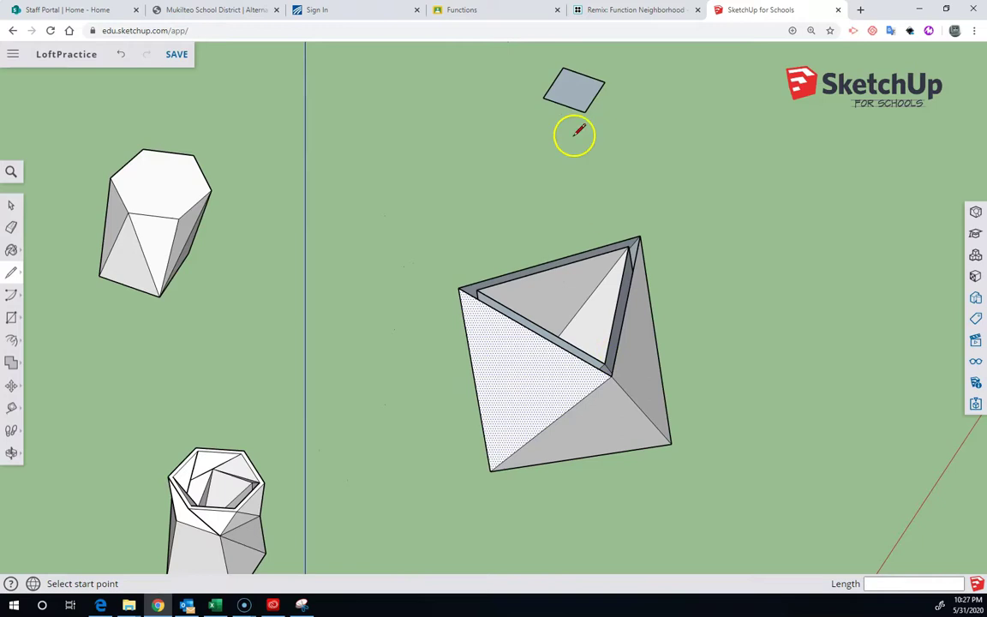
pyautogui.scroll(2, 573, 92)
pyautogui.scroll(2, 572, 99)
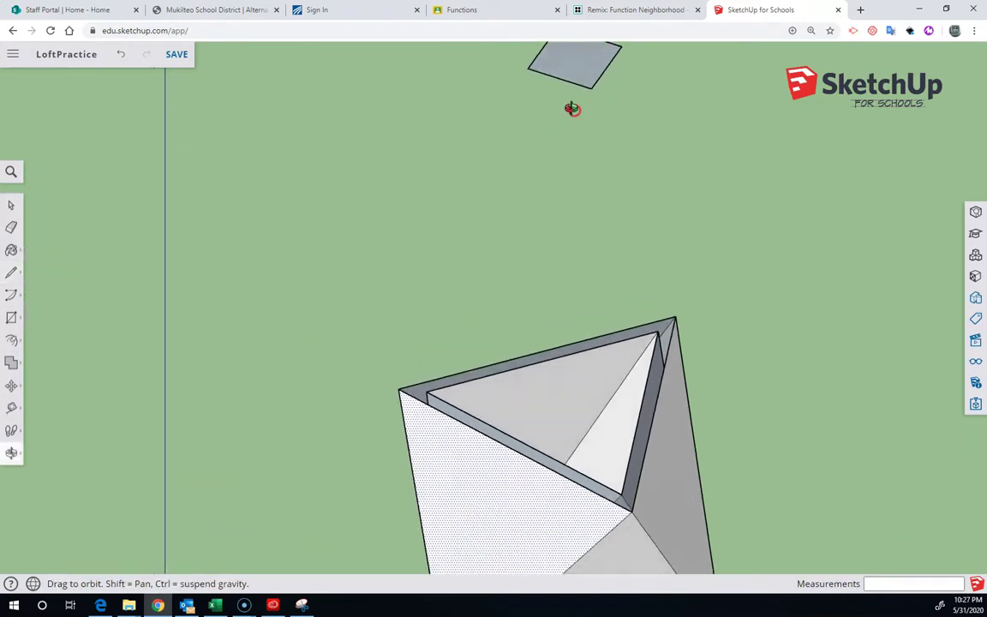
pyautogui.scroll(-2, 531, 189)
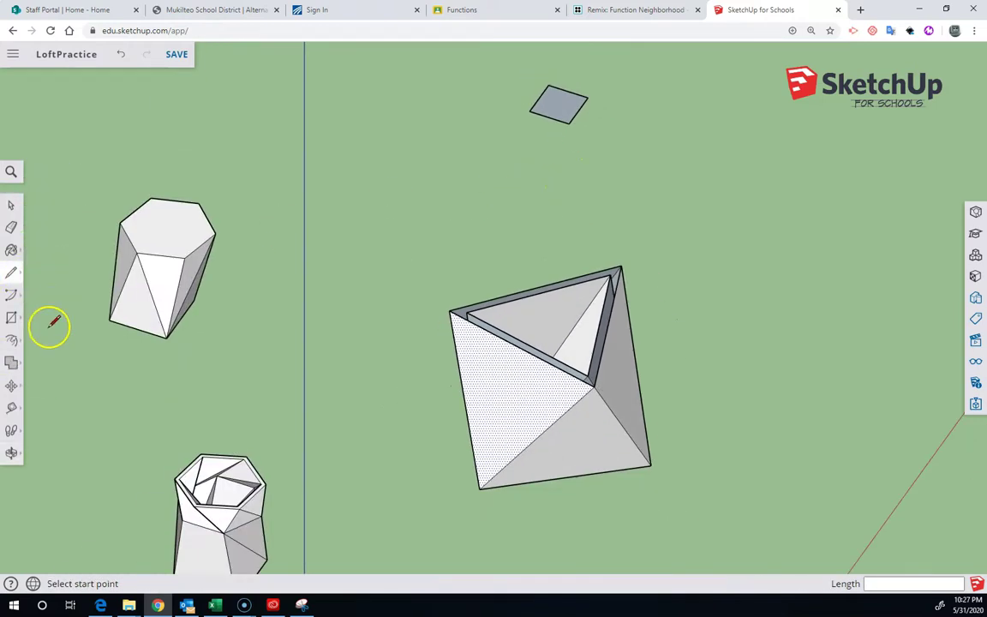
pyautogui.click(12, 344)
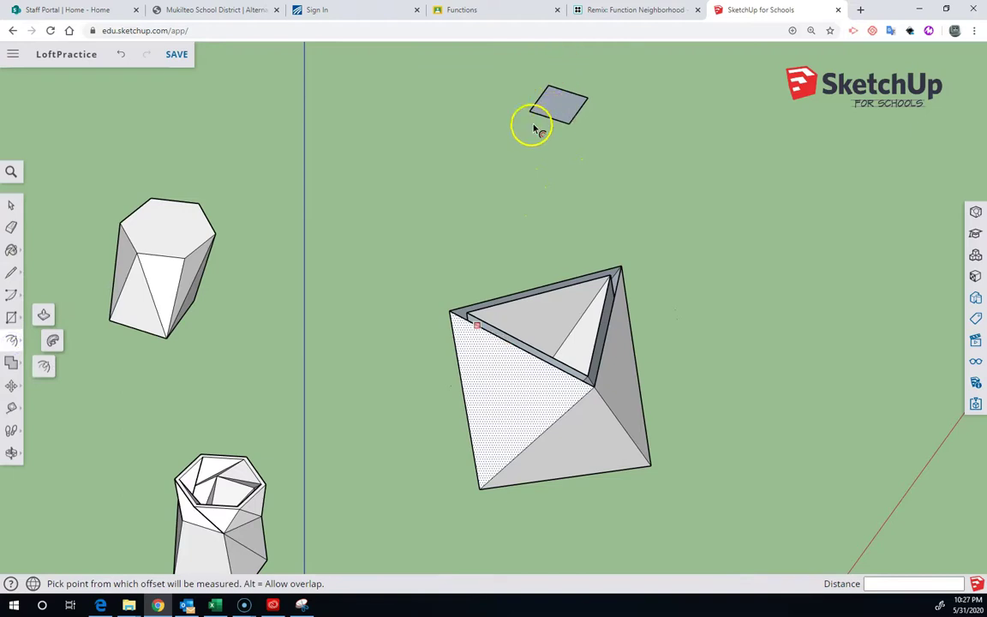
pyautogui.click(8, 202)
pyautogui.click(602, 161)
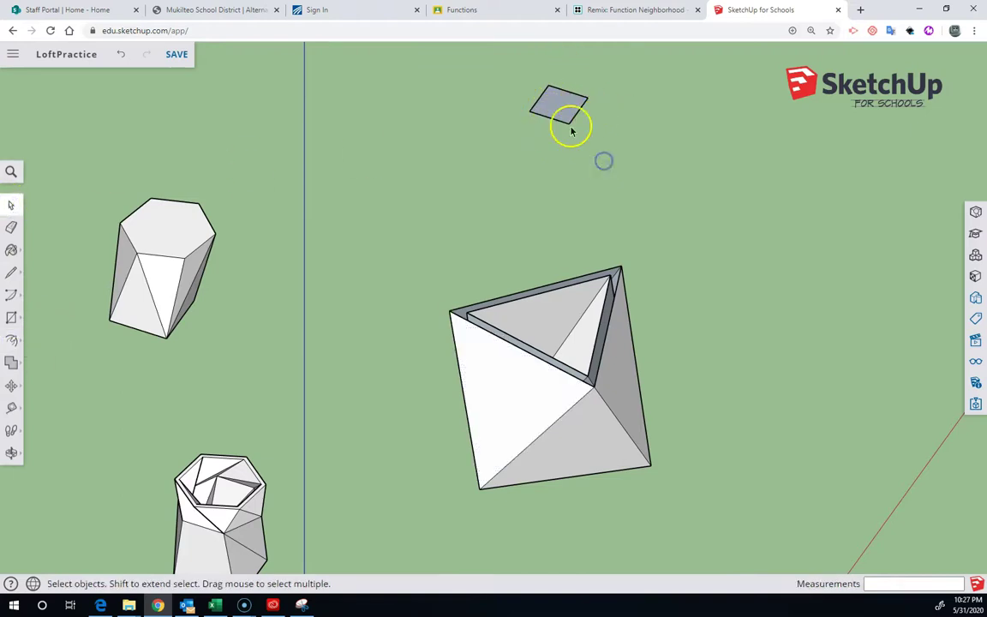
pyautogui.click(12, 343)
pyautogui.click(513, 139)
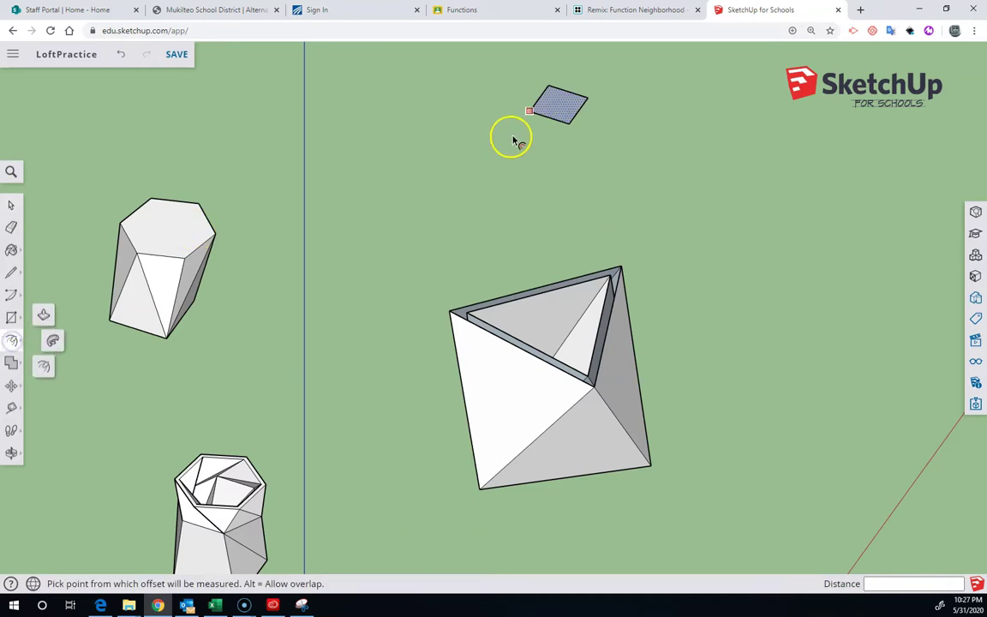
pyautogui.click(570, 126)
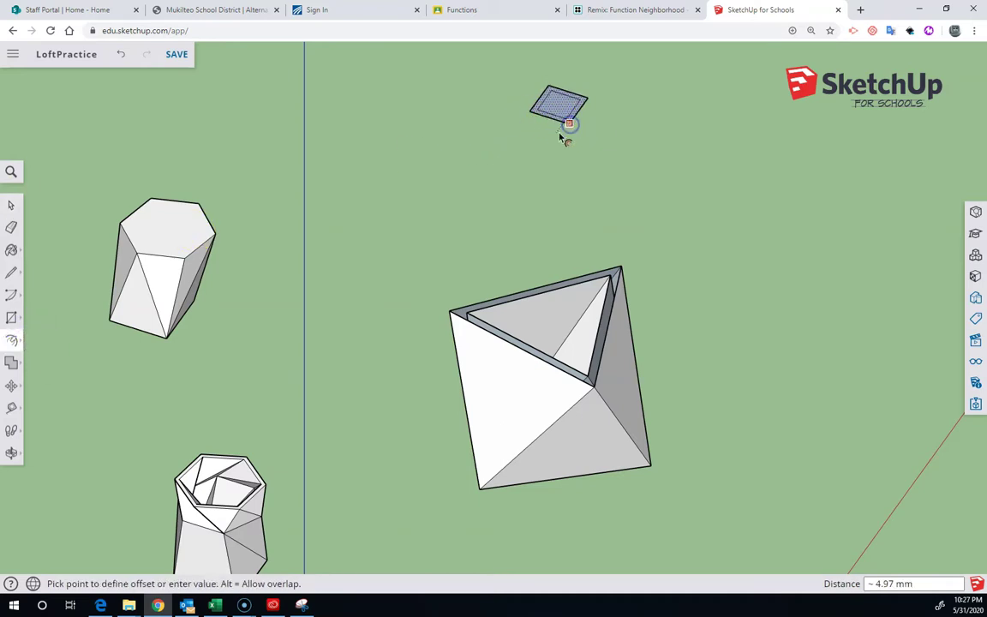
pyautogui.click(600, 109)
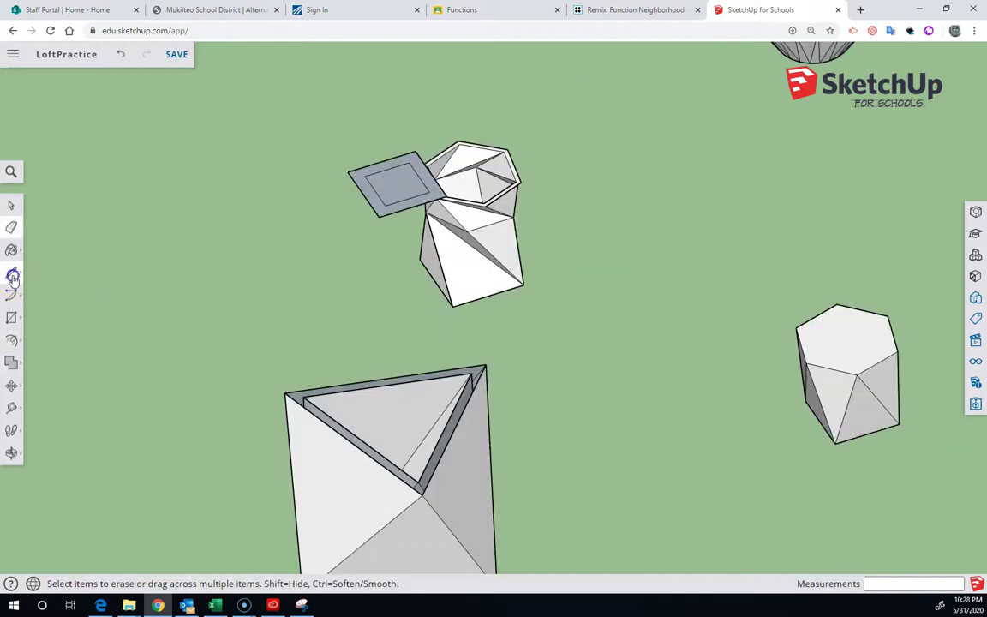
# Step: Draw lines from the inner square's corners to the inner triangle's corners, forming the first inner faces of the upper section
pyautogui.click(12, 275)
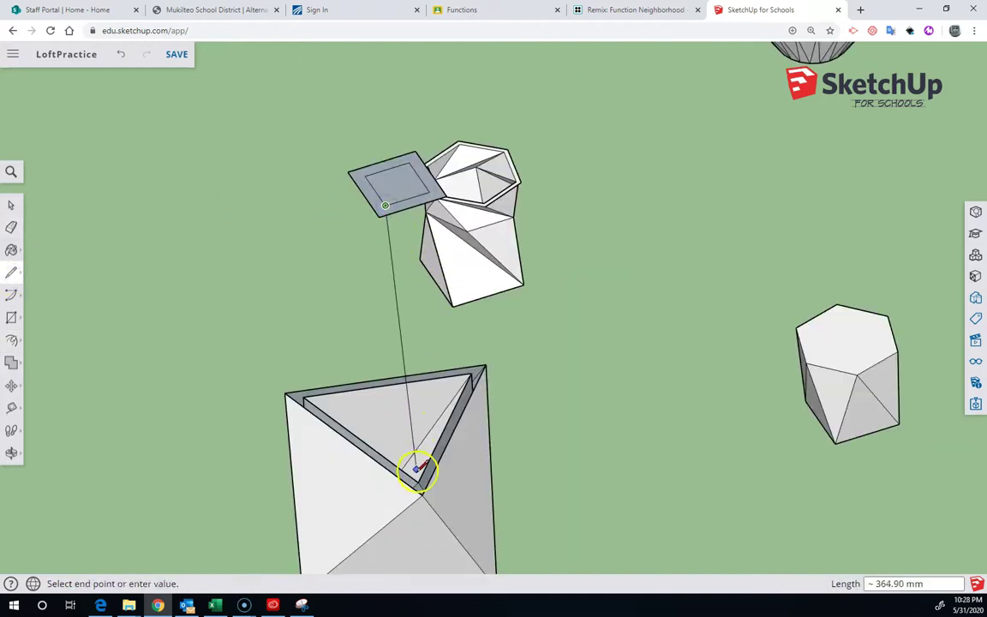
pyautogui.click(430, 190)
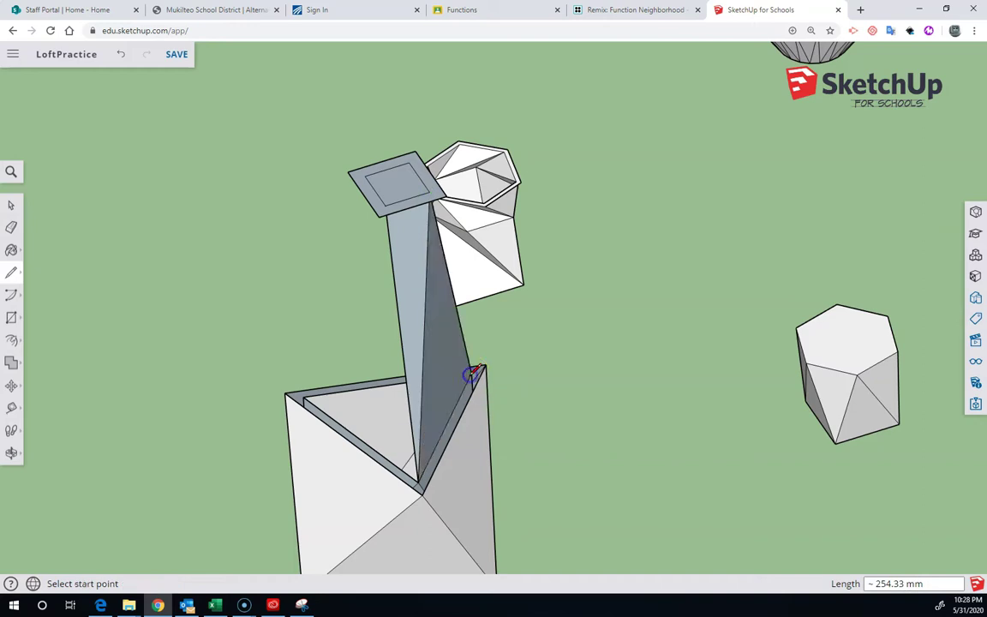
pyautogui.moveTo(366, 309); pyautogui.dragTo(553, 212, button='middle')
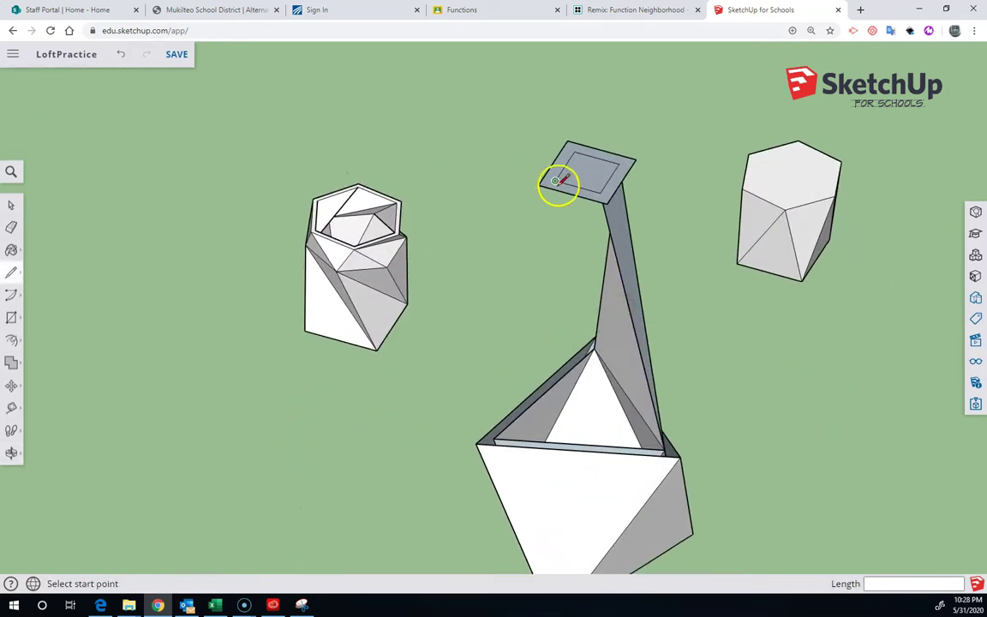
pyautogui.click(494, 439)
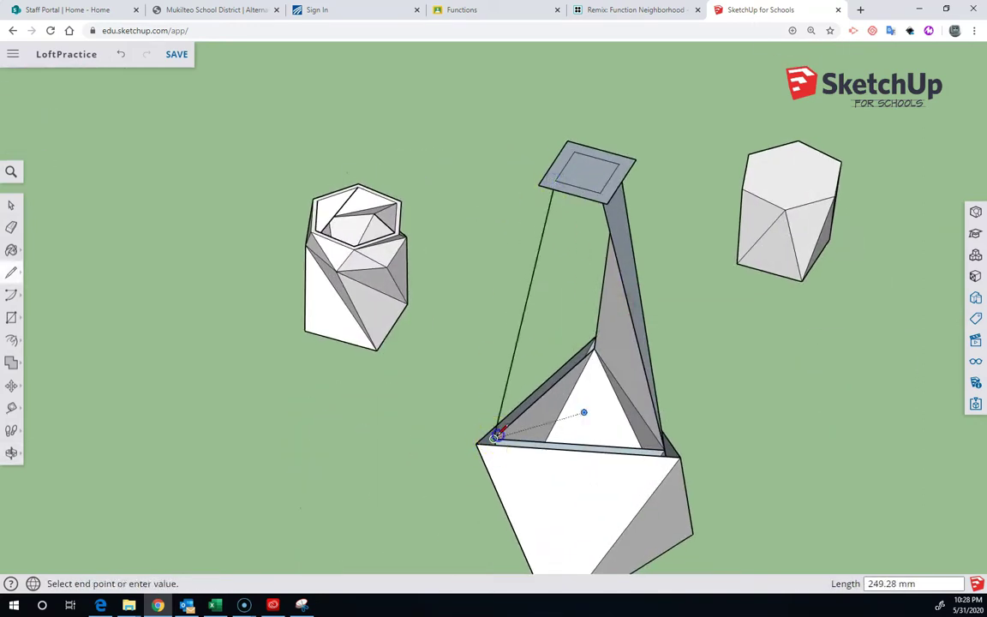
pyautogui.click(600, 191)
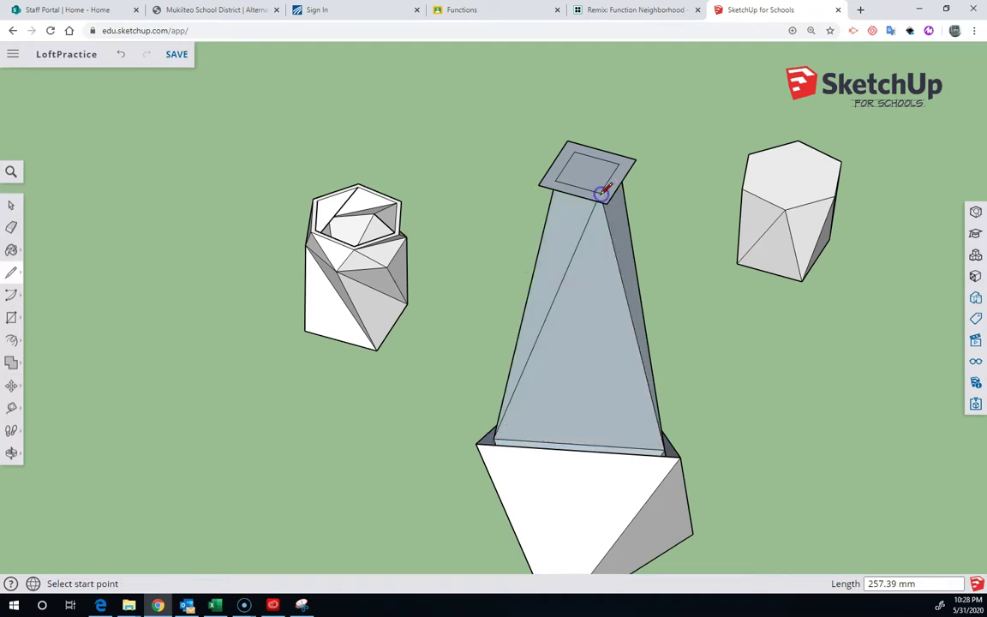
# Step: Join the inner square's remaining corners to the inner triangle's corners, closing the inner wall of the upper section
pyautogui.moveTo(505, 274); pyautogui.dragTo(794, 259, button='middle')
pyautogui.moveTo(364, 209); pyautogui.dragTo(626, 9, button='middle')
pyautogui.scroll(-10, 644, 99)
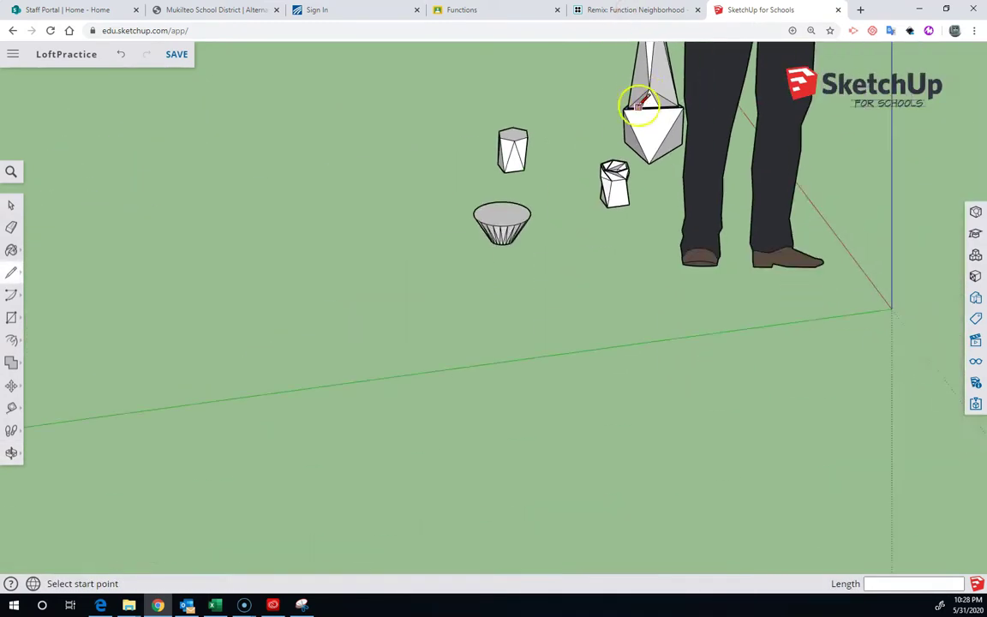
pyautogui.moveTo(639, 101); pyautogui.dragTo(588, 286, button='middle')
pyautogui.scroll(6, 588, 286)
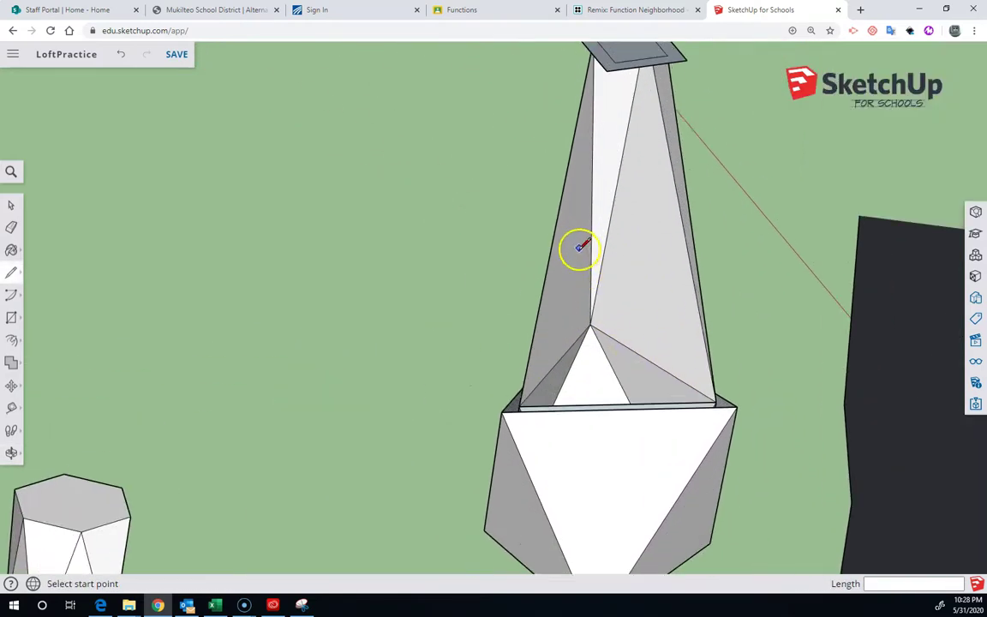
pyautogui.moveTo(603, 247); pyautogui.dragTo(625, 335, button='middle')
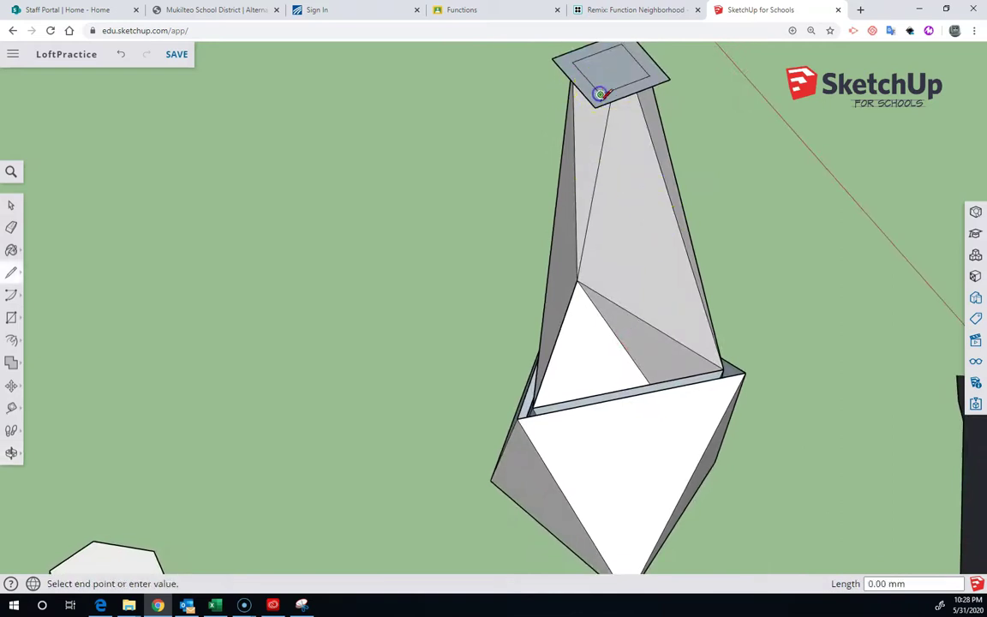
pyautogui.moveTo(599, 94)
pyautogui.mouseDown()
pyautogui.moveTo(733, 359)
pyautogui.moveTo(719, 369)
pyautogui.mouseUp()
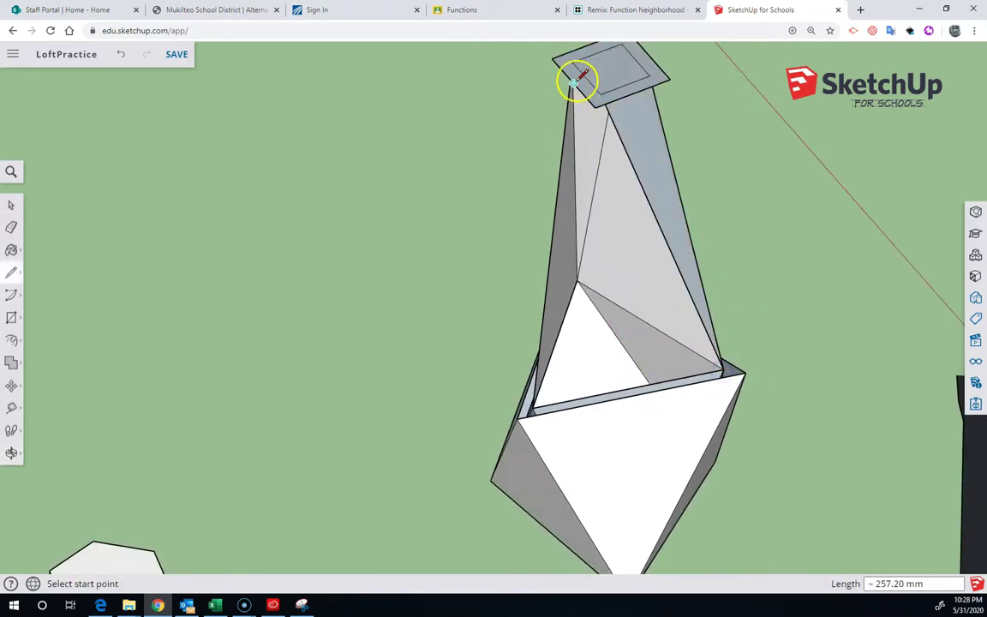
pyautogui.click(533, 409)
# Step: Delete the face inside the inner square to open the top of the vase
pyautogui.moveTo(528, 377); pyautogui.dragTo(633, 249, button='middle')
pyautogui.scroll(-2, 597, 202)
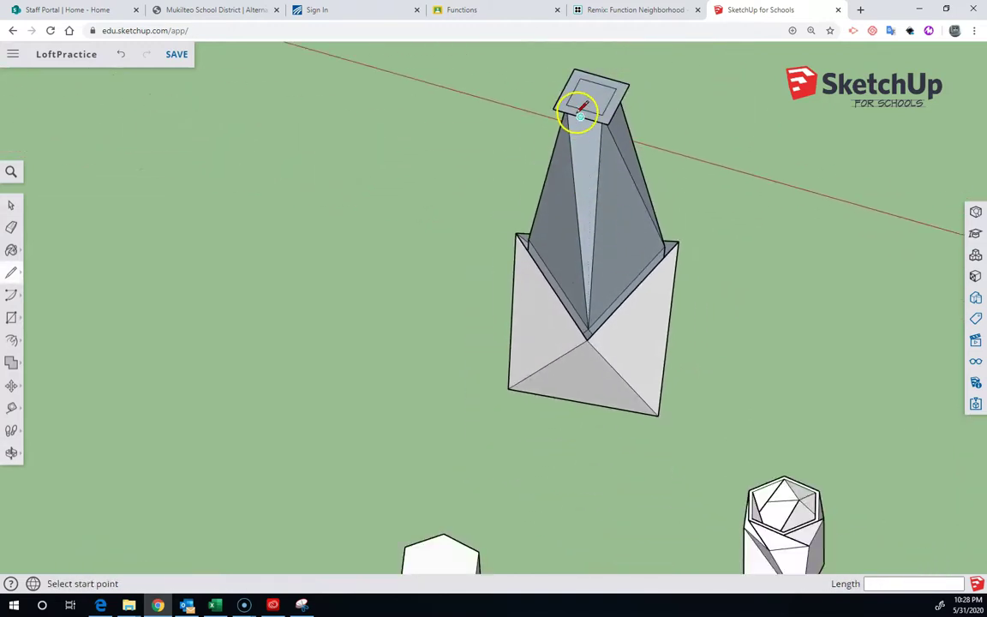
pyautogui.moveTo(580, 111); pyautogui.dragTo(577, 169, button='middle')
pyautogui.scroll(4, 591, 136)
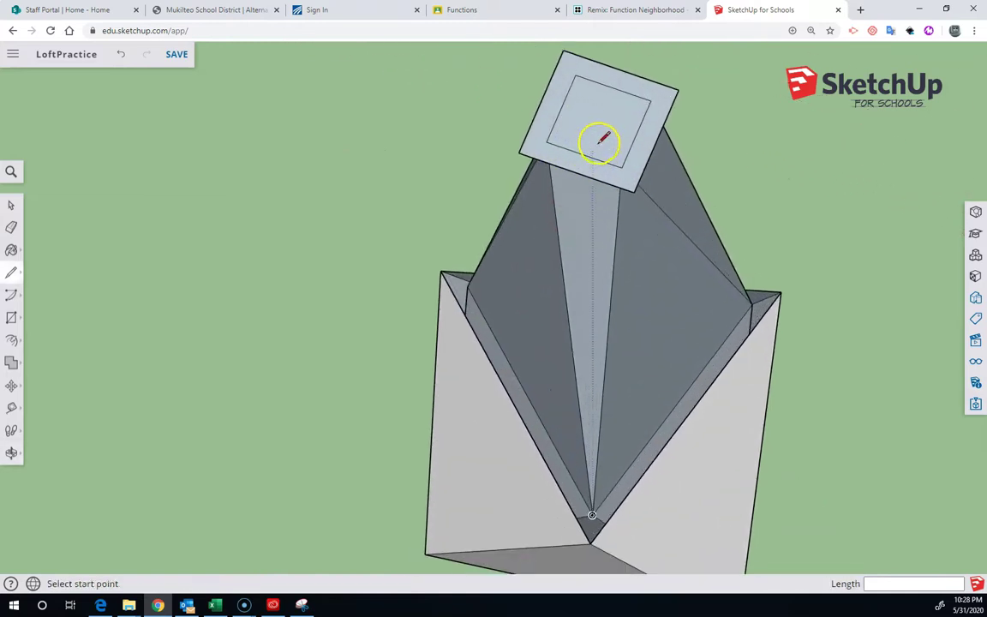
pyautogui.click(12, 206)
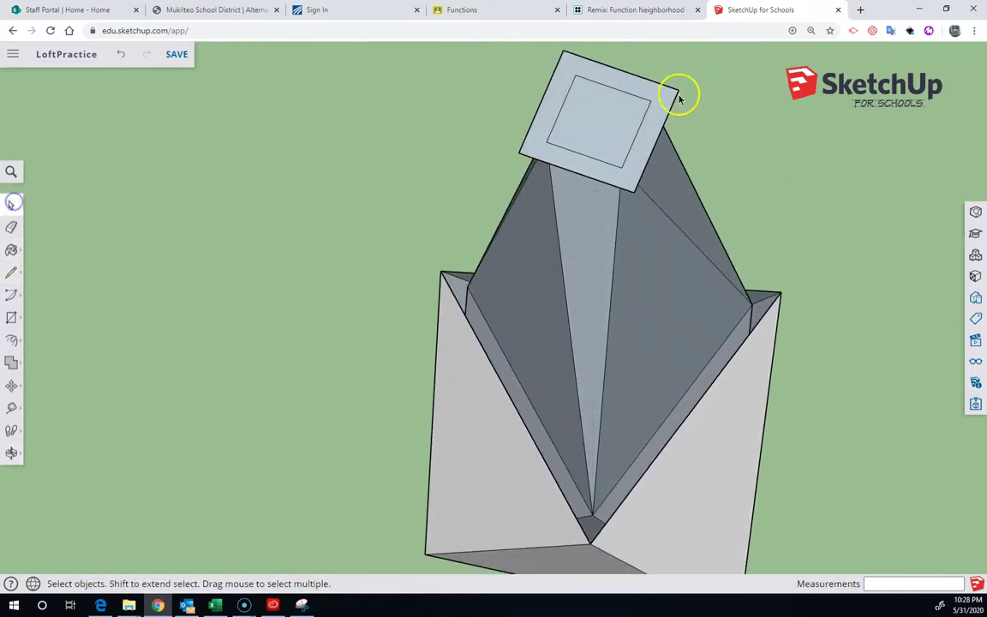
pyautogui.click(623, 122)
pyautogui.press('Delete')
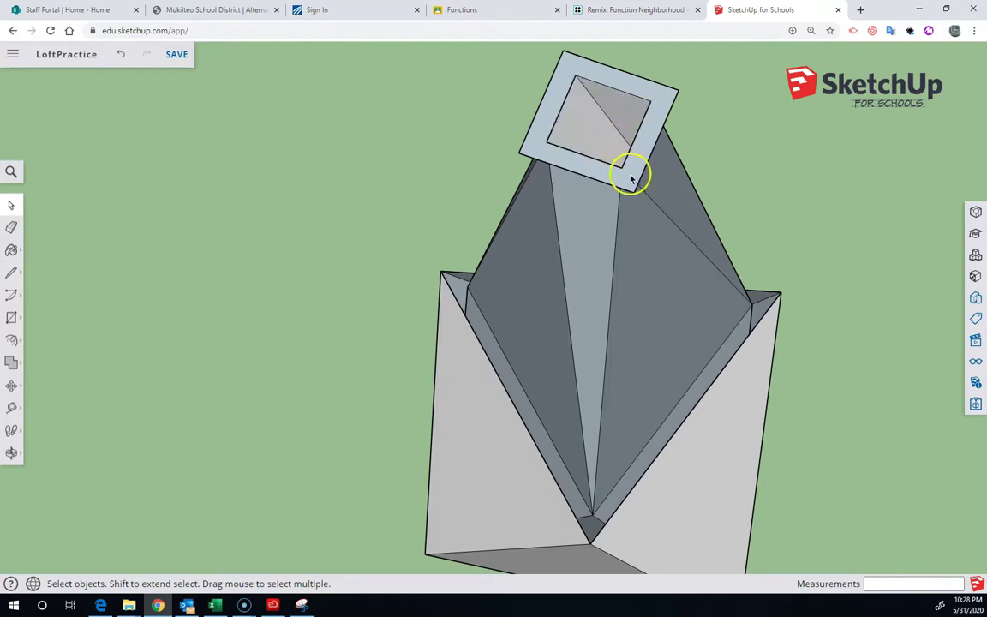
# Step: Try deleting the rim face between the outer and inner squares, and undo the deletion
pyautogui.click(631, 183)
pyautogui.press('Delete')
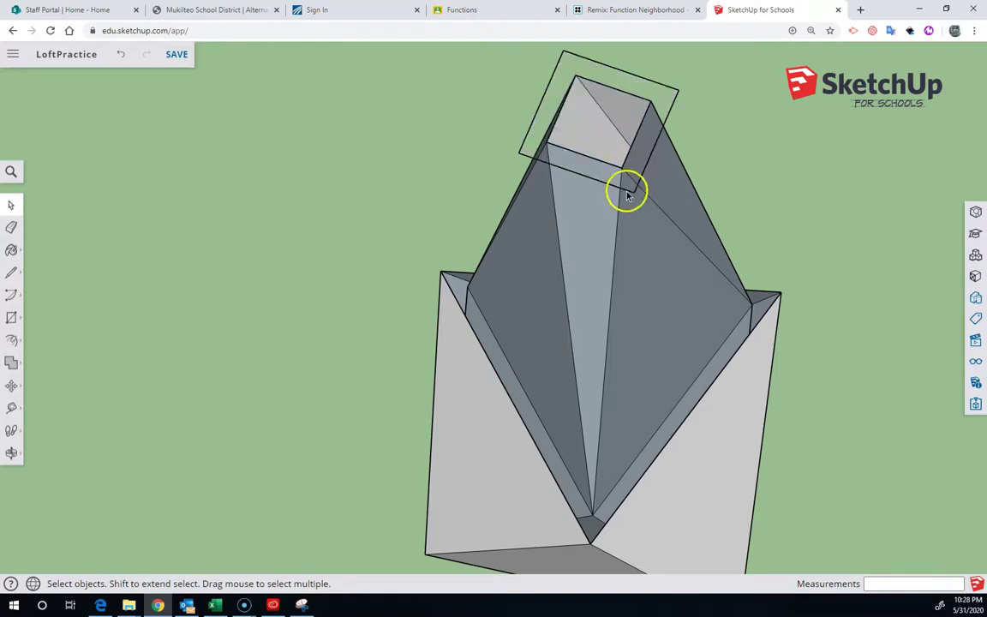
pyautogui.hotkey('ctrl', 'z')
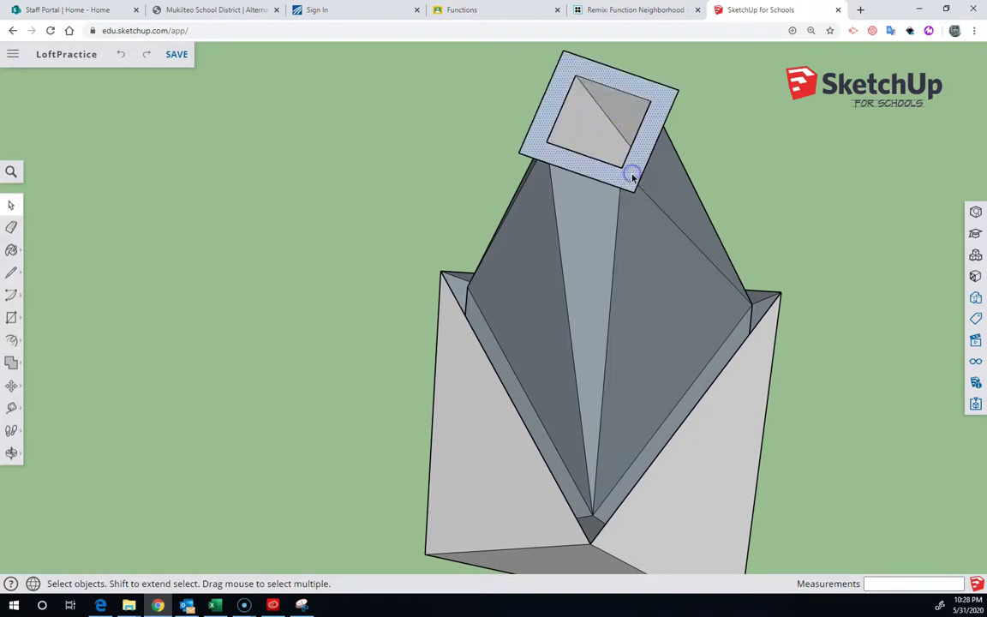
# Step: Reverse the rim face between the two squares so its white front faces upward
pyautogui.rightClick(632, 176)
pyautogui.click(713, 347)
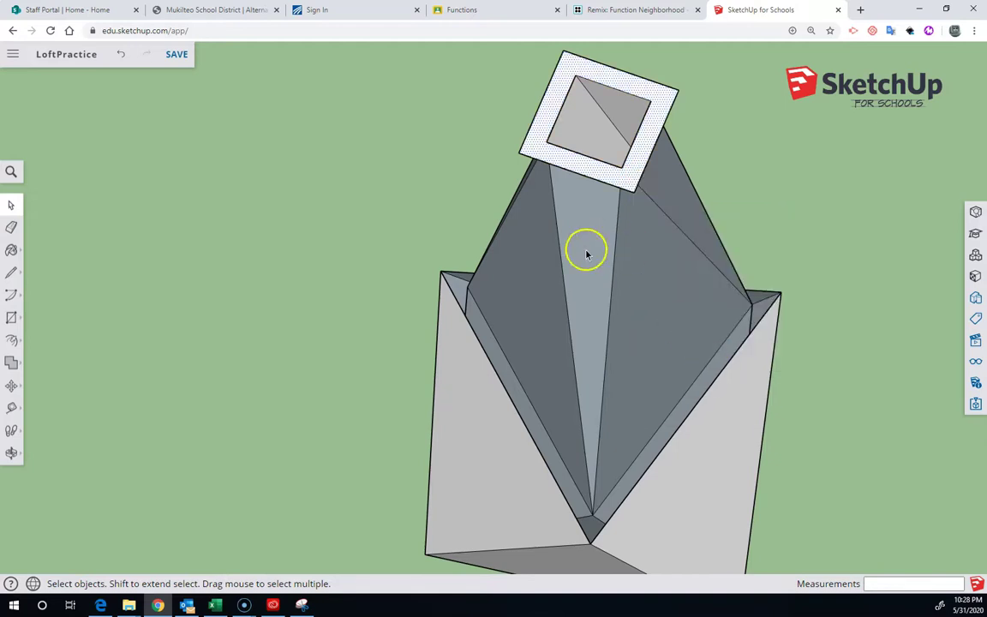
# Step: Draw lines from the outer square's corners to the outer triangle's corners, forming the first outer faces of the upper section
pyautogui.moveTo(445, 289); pyautogui.dragTo(517, 188, button='middle')
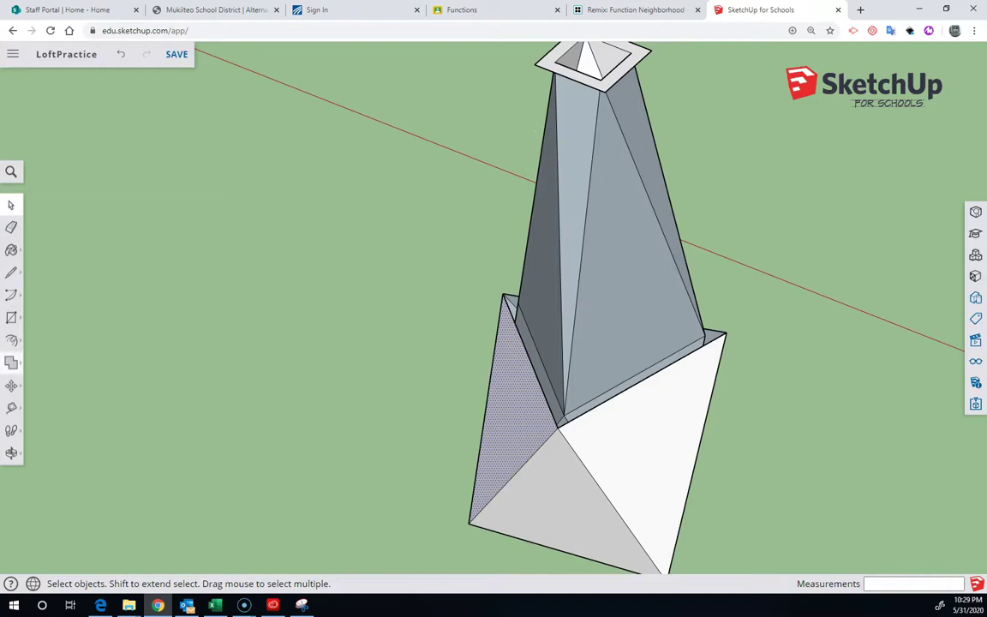
pyautogui.click(10, 276)
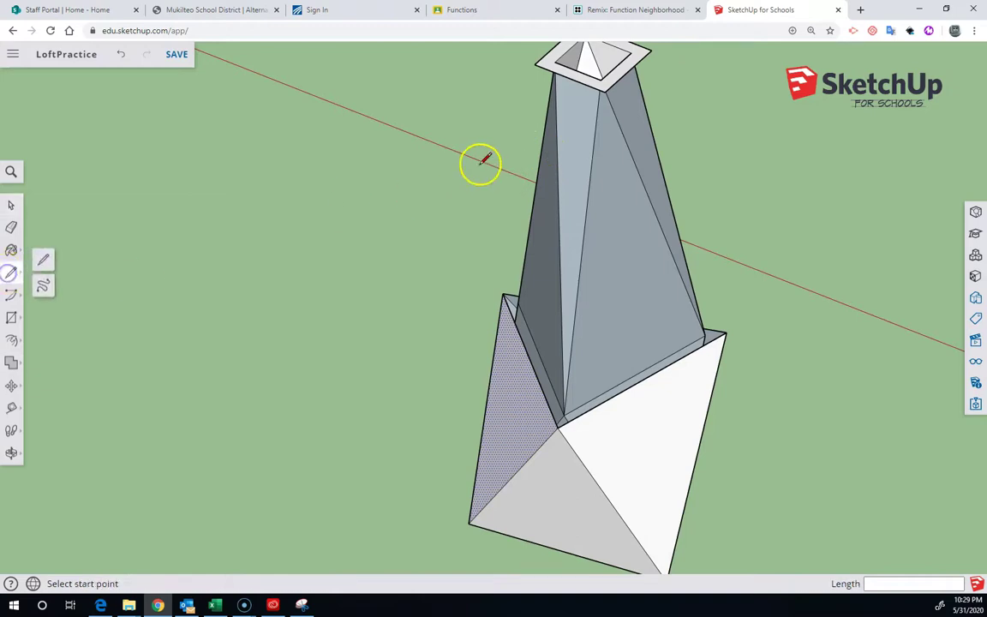
pyautogui.click(605, 92)
pyautogui.click(551, 425)
pyautogui.moveTo(661, 238); pyautogui.dragTo(551, 132, button='middle')
pyautogui.click(551, 132)
pyautogui.click(670, 393)
# Step: Try joining an outer square corner to the diagonally opposite outer triangle corner, and undo that line
pyautogui.moveTo(669, 392); pyautogui.dragTo(529, 158, button='middle')
pyautogui.moveTo(324, 403); pyautogui.dragTo(338, 495, button='middle')
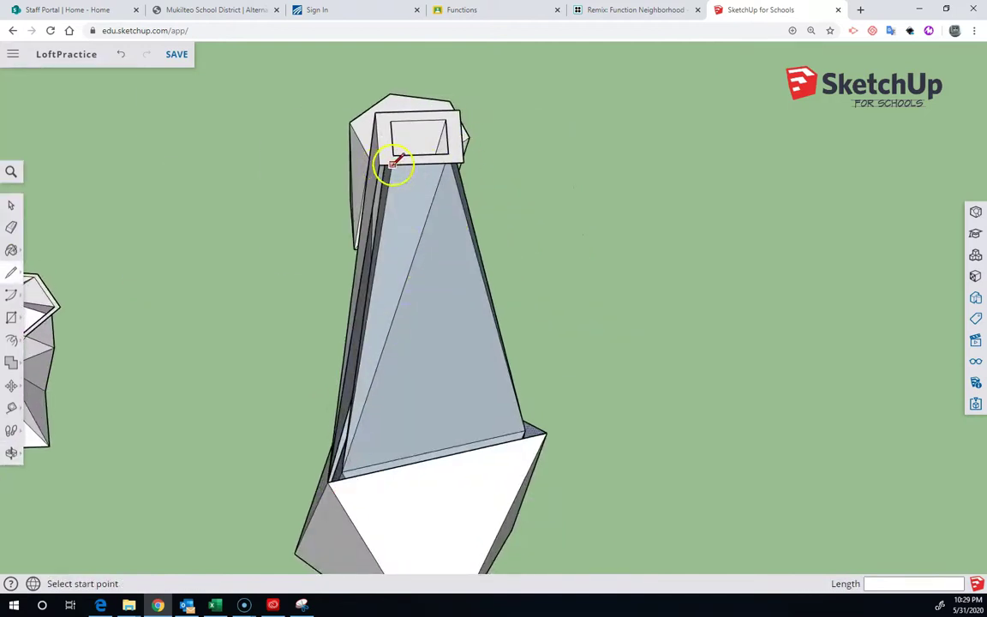
pyautogui.click(547, 436)
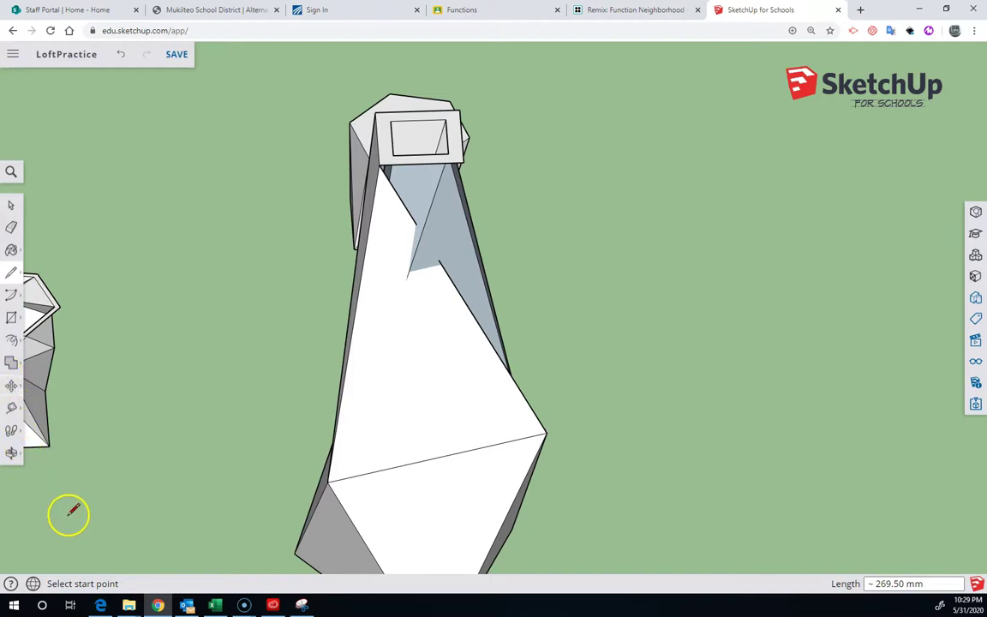
pyautogui.hotkey('ctrl', 'z')
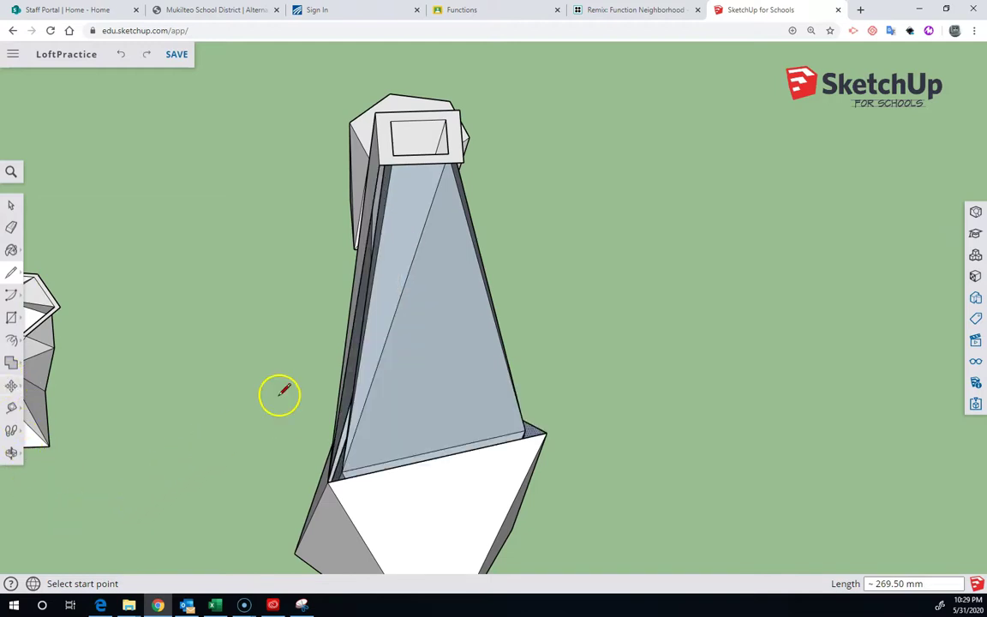
# Step: Join the outer square's remaining corners to the nearest outer triangle corners, closing the outer wall of the upper section
pyautogui.click(464, 161)
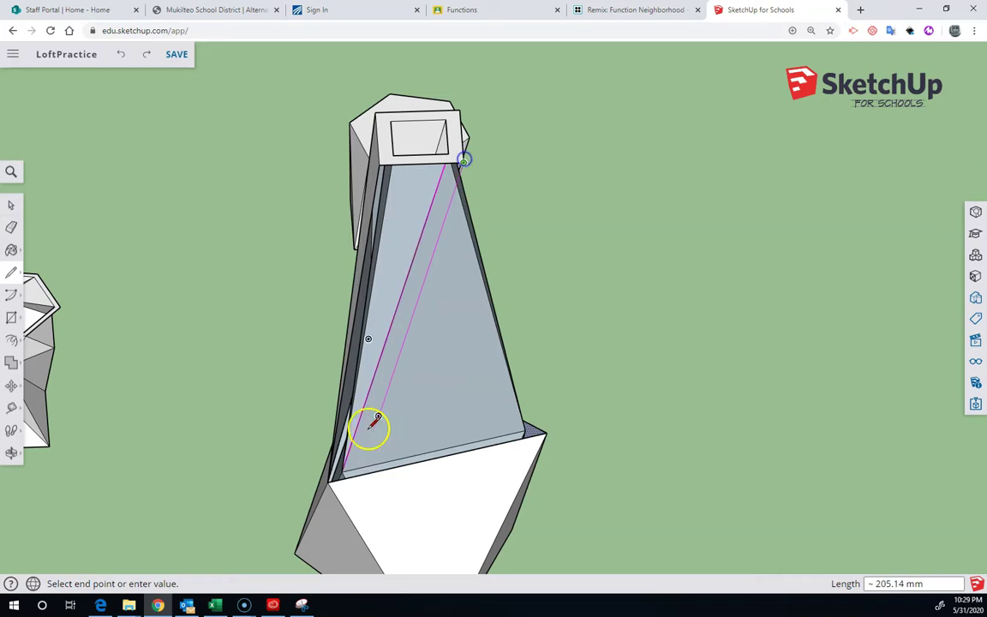
pyautogui.click(329, 476)
pyautogui.moveTo(507, 373)
pyautogui.mouseDown(button='middle')
pyautogui.moveTo(527, 420)
pyautogui.moveTo(363, 421)
pyautogui.moveTo(361, 125)
pyautogui.mouseUp(button='middle')
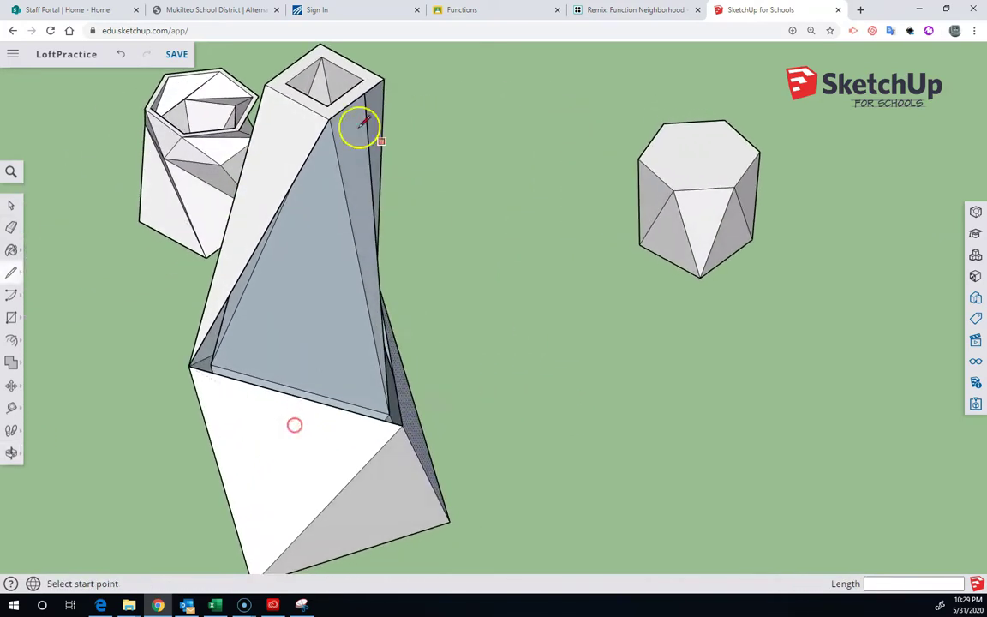
pyautogui.click(398, 424)
pyautogui.moveTo(398, 423); pyautogui.dragTo(194, 476, button='middle')
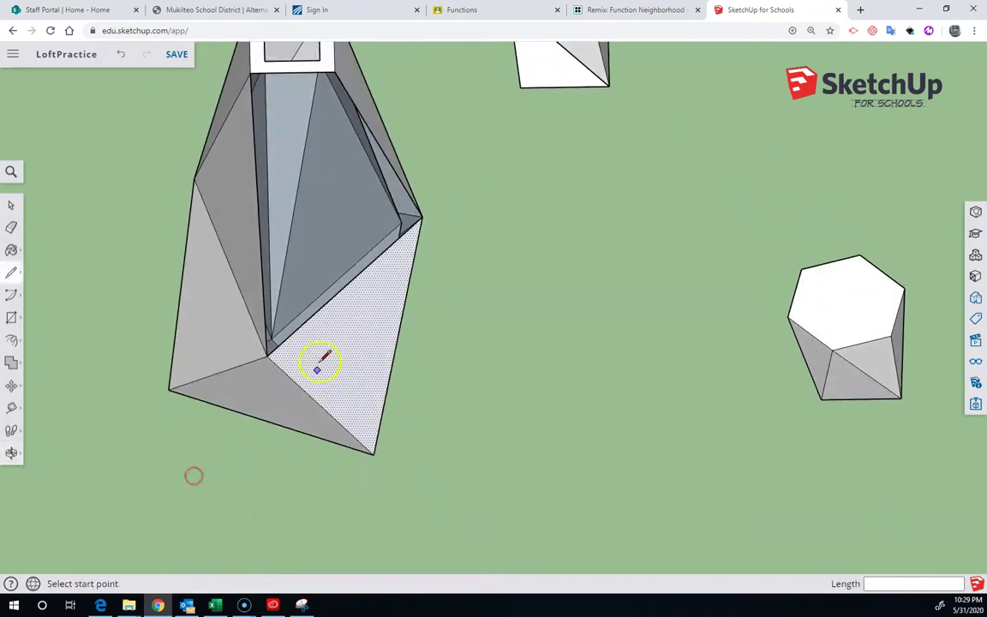
pyautogui.click(335, 71)
pyautogui.click(269, 355)
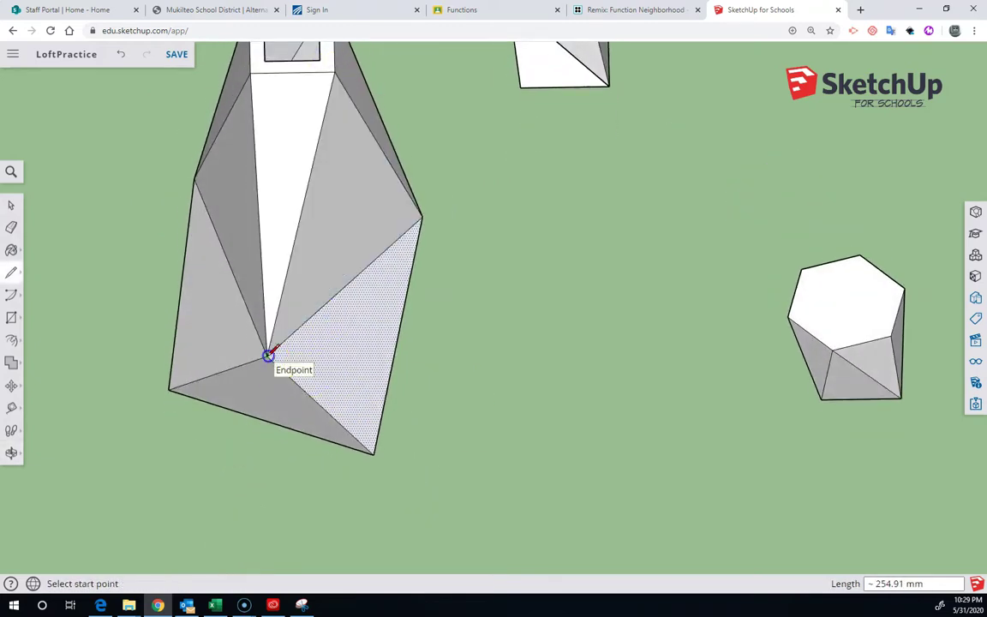
# Step: Select all connected faces and edges of the tall triangle-to-square vase and make them a group
pyautogui.moveTo(337, 341); pyautogui.dragTo(339, 411, button='middle')
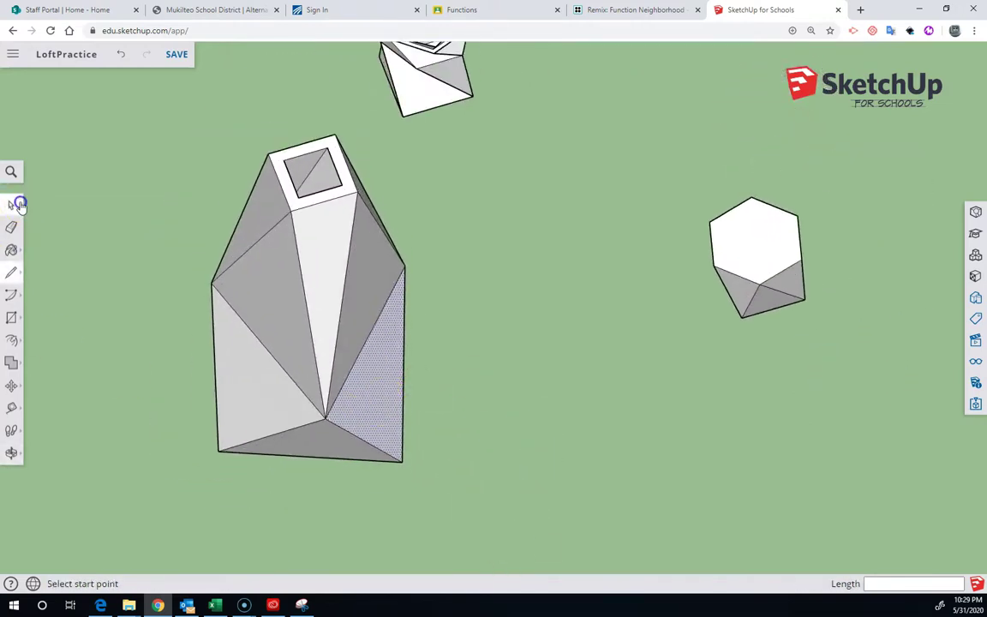
pyautogui.click(18, 204)
pyautogui.tripleClick(306, 275)
pyautogui.rightClick(307, 276)
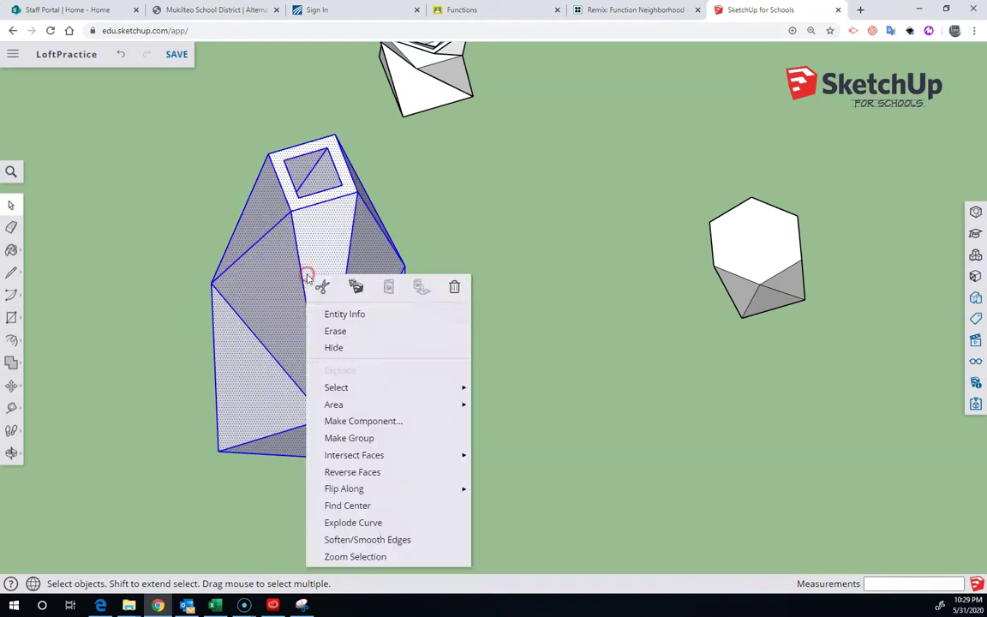
pyautogui.click(389, 438)
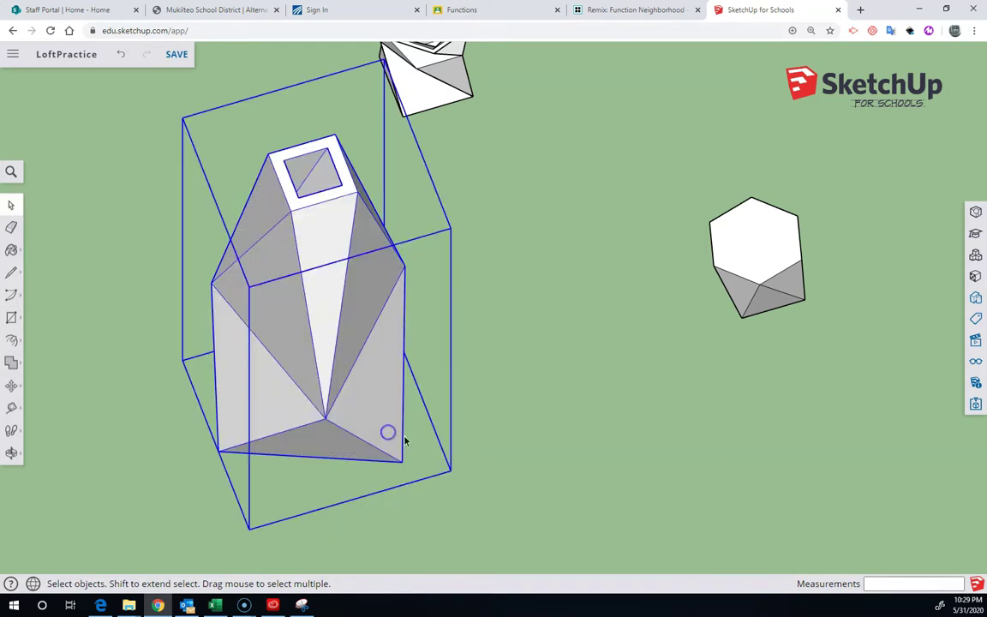
# Step: Inspect the grouped vase with Solid Inspector to check whether it is a valid solid, and close the inspection
pyautogui.click(975, 404)
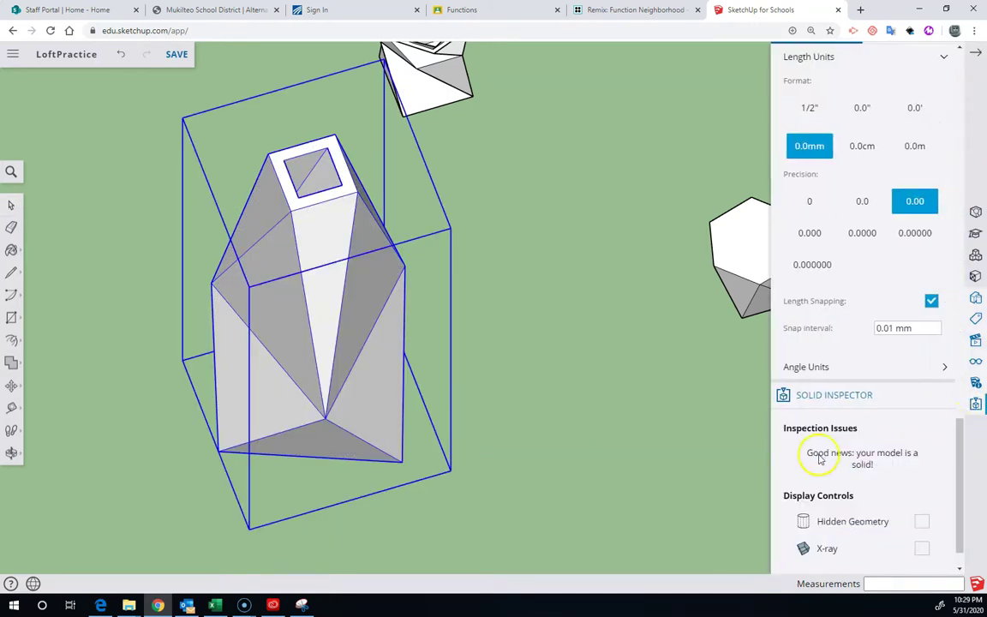
pyautogui.scroll(-1, 823, 458)
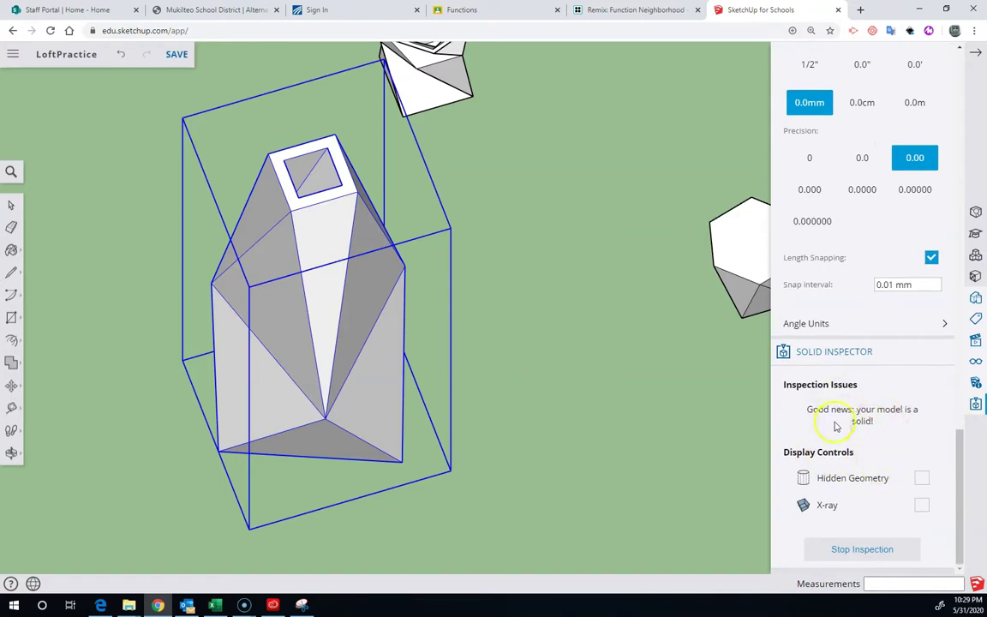
pyautogui.click(567, 393)
pyautogui.click(974, 53)
# Step: Place a horizontal section plane on the flat rim face at the top of the vase
pyautogui.scroll(-5, 625, 293)
pyautogui.moveTo(574, 318); pyautogui.dragTo(939, 366, button='middle')
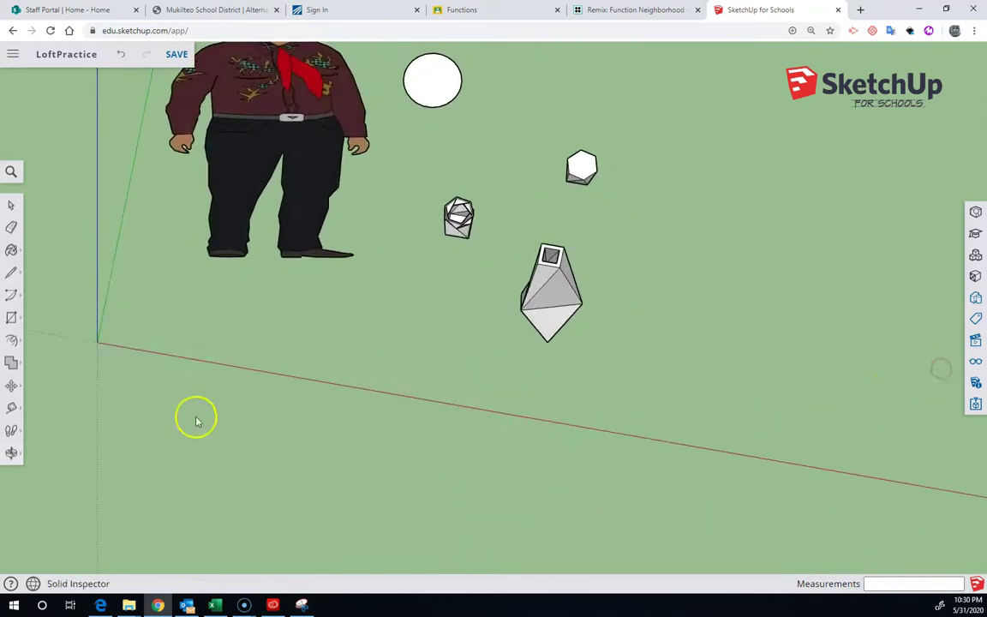
pyautogui.click(14, 410)
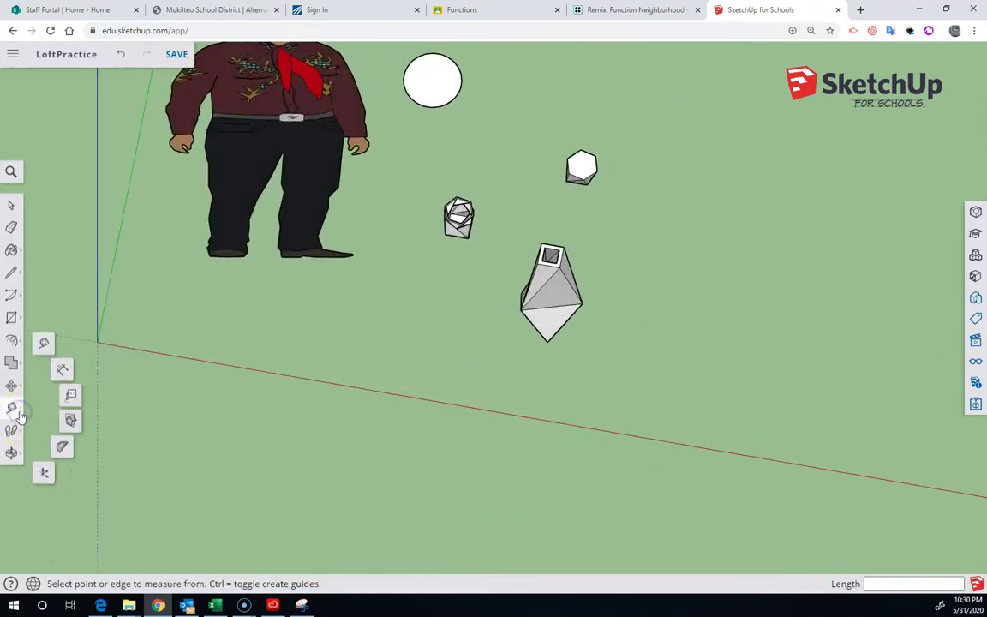
pyautogui.click(70, 420)
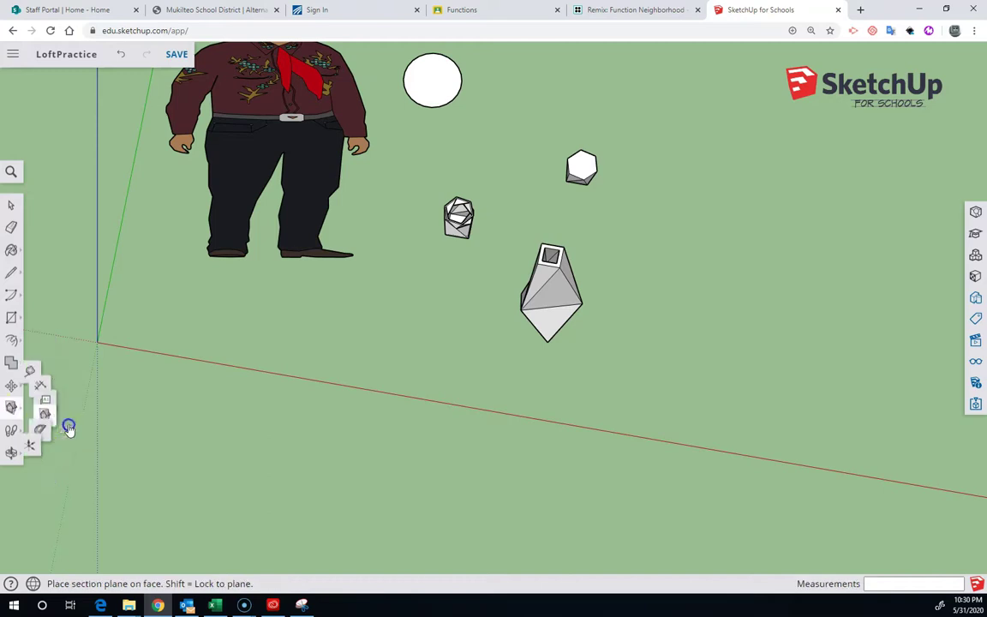
pyautogui.click(543, 262)
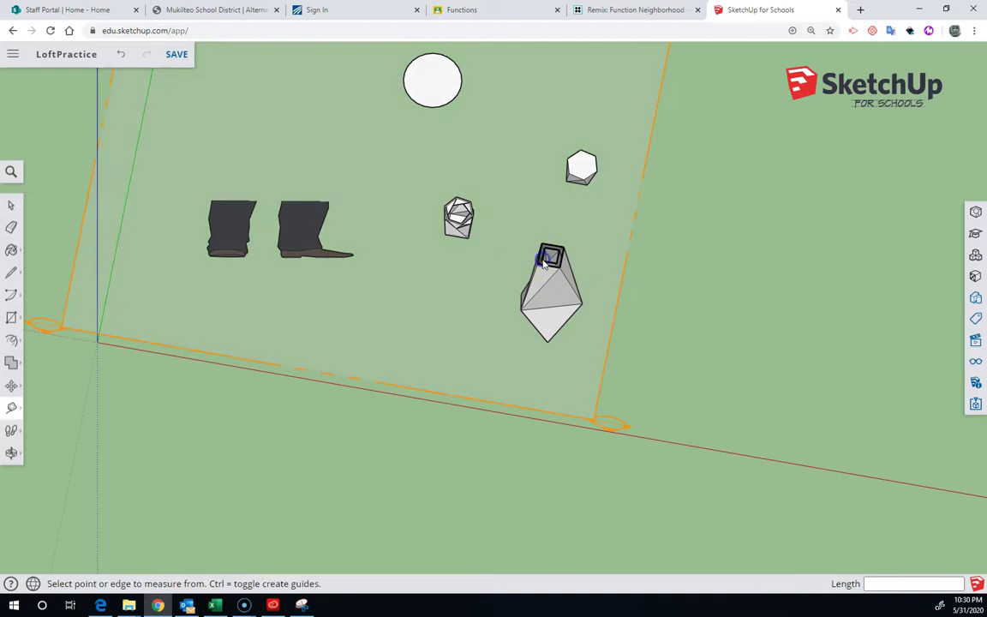
# Step: Move the section plane down about 241 mm to cut through the vase near its triangular profile and expose the hollow interior
pyautogui.scroll(-5, 530, 319)
pyautogui.moveTo(498, 315)
pyautogui.mouseDown(button='middle')
pyautogui.moveTo(512, 302)
pyautogui.moveTo(491, 101)
pyautogui.mouseUp(button='middle')
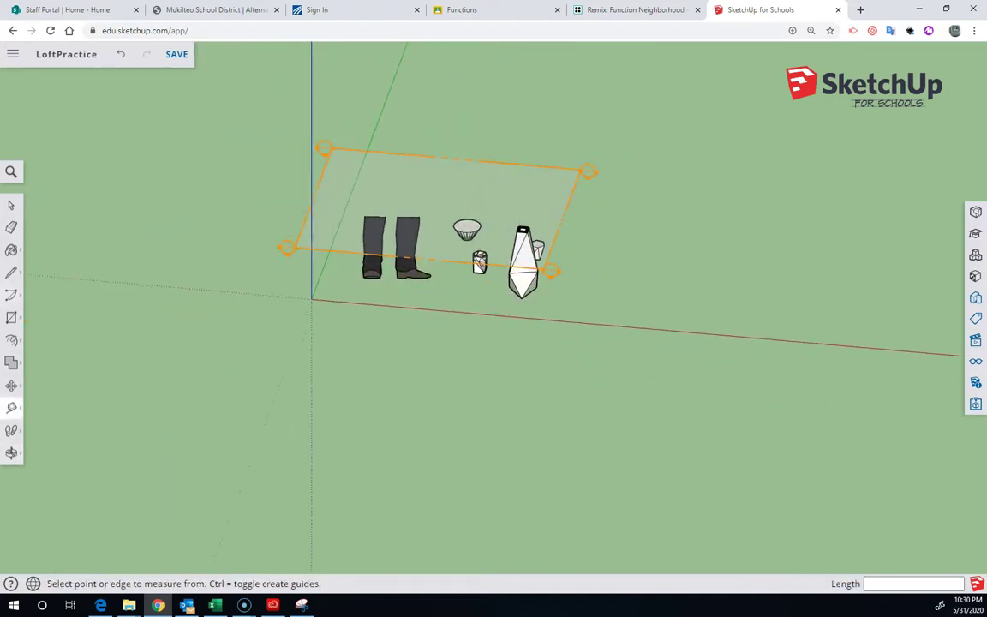
pyautogui.click(10, 386)
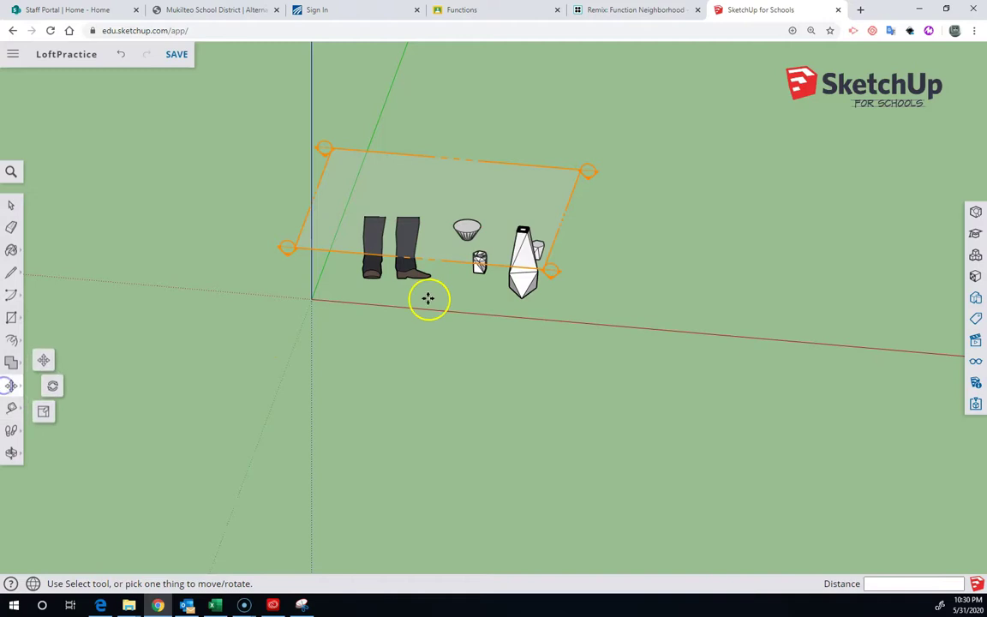
pyautogui.click(556, 272)
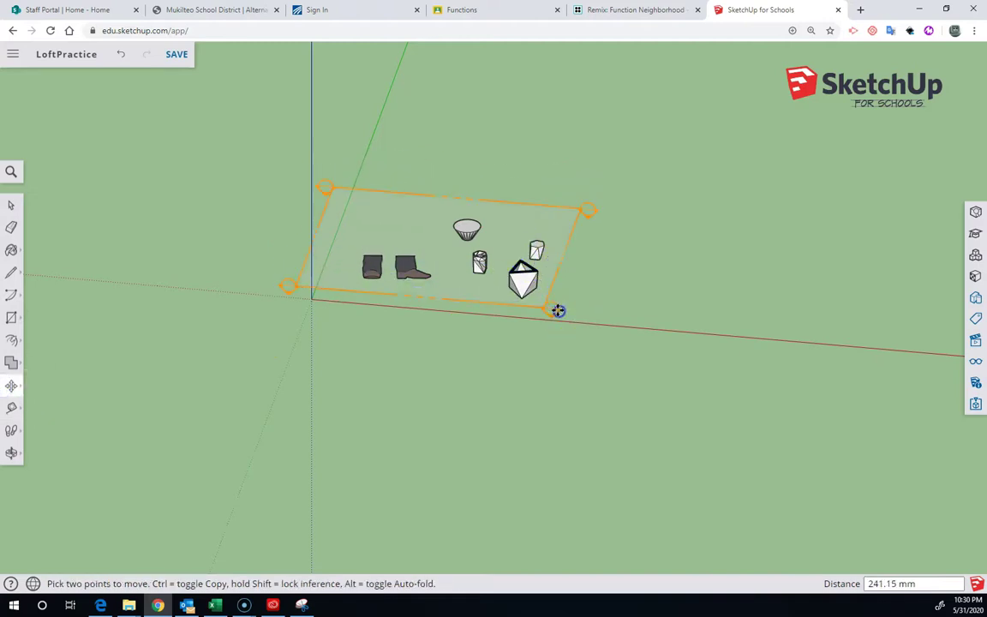
pyautogui.click(557, 311)
# Step: Raise the section plane about 283 mm along the vertical axis, sweeping the cut up through the vase's upper section
pyautogui.scroll(10, 550, 250)
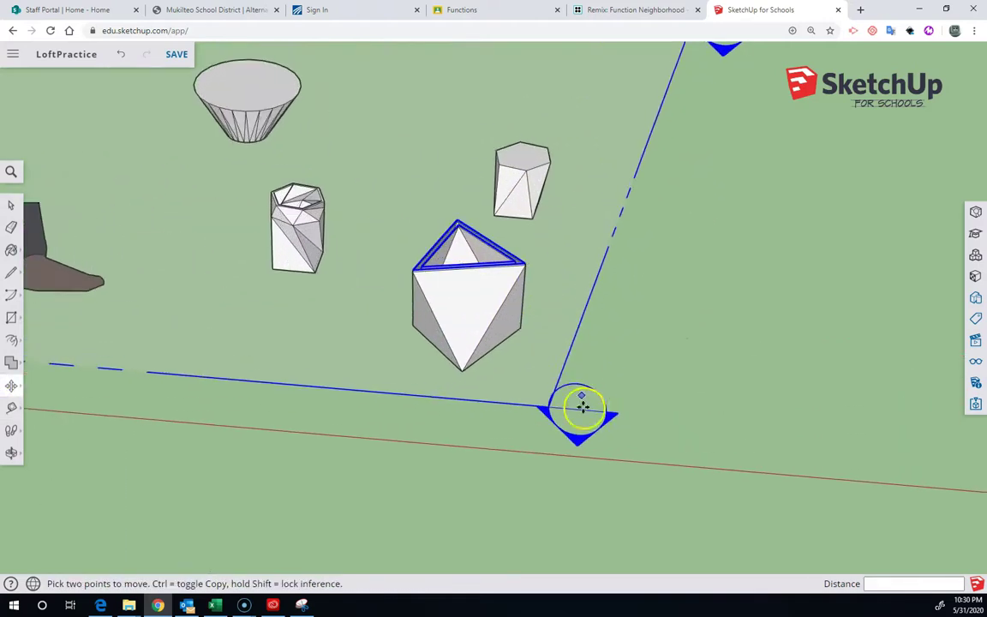
pyautogui.moveTo(548, 293); pyautogui.dragTo(572, 258, button='middle')
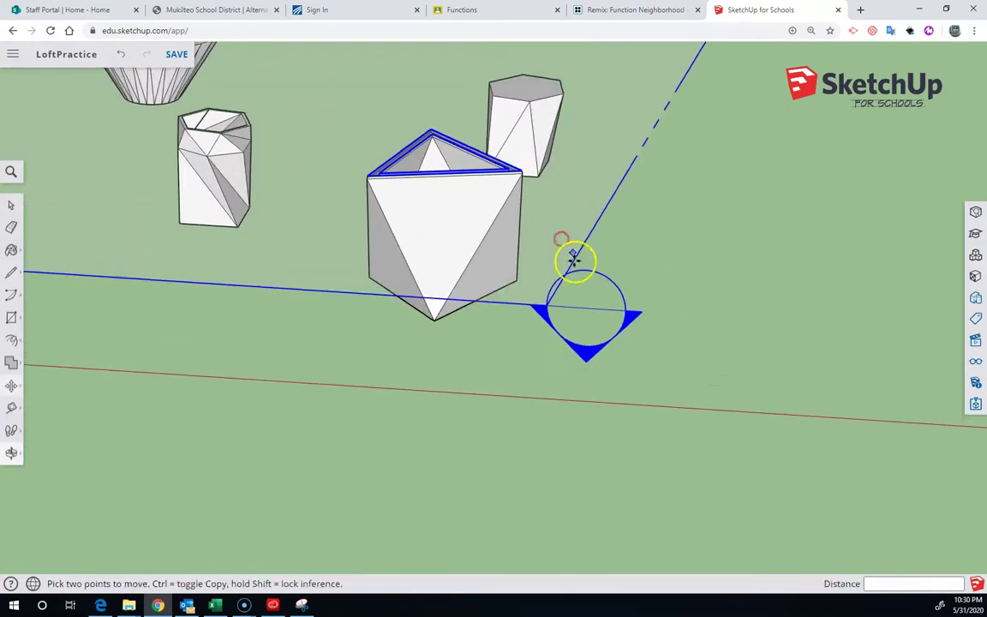
pyautogui.click(550, 306)
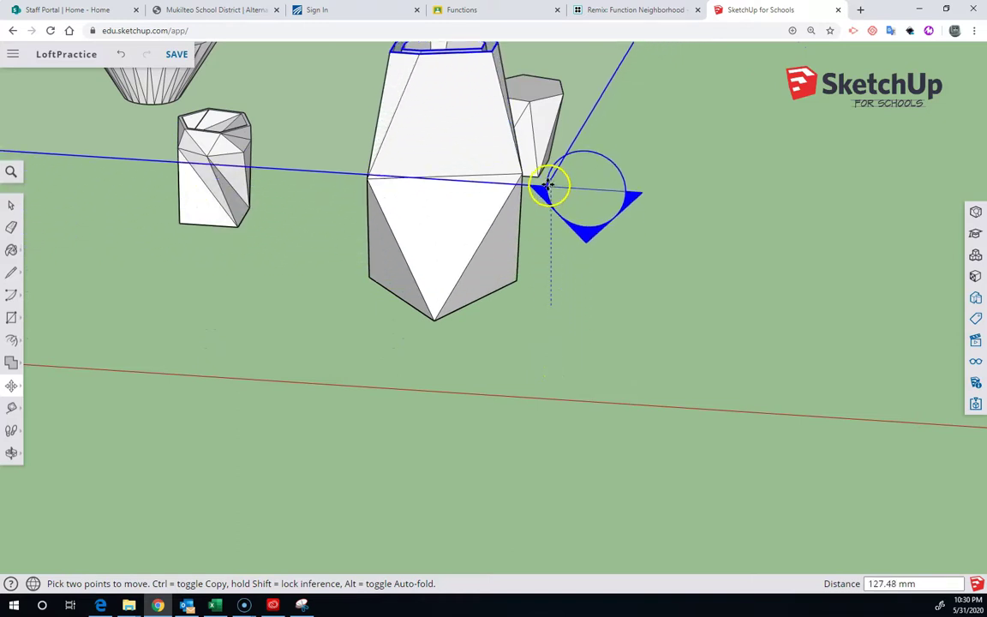
pyautogui.scroll(-2, 548, 184)
pyautogui.scroll(-2, 548, 184)
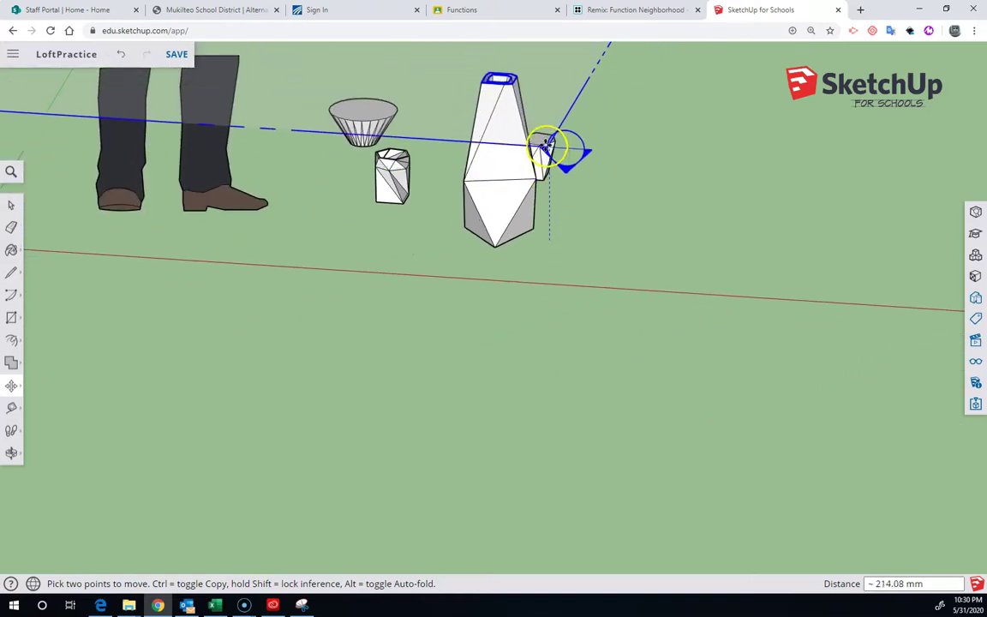
pyautogui.click(545, 120)
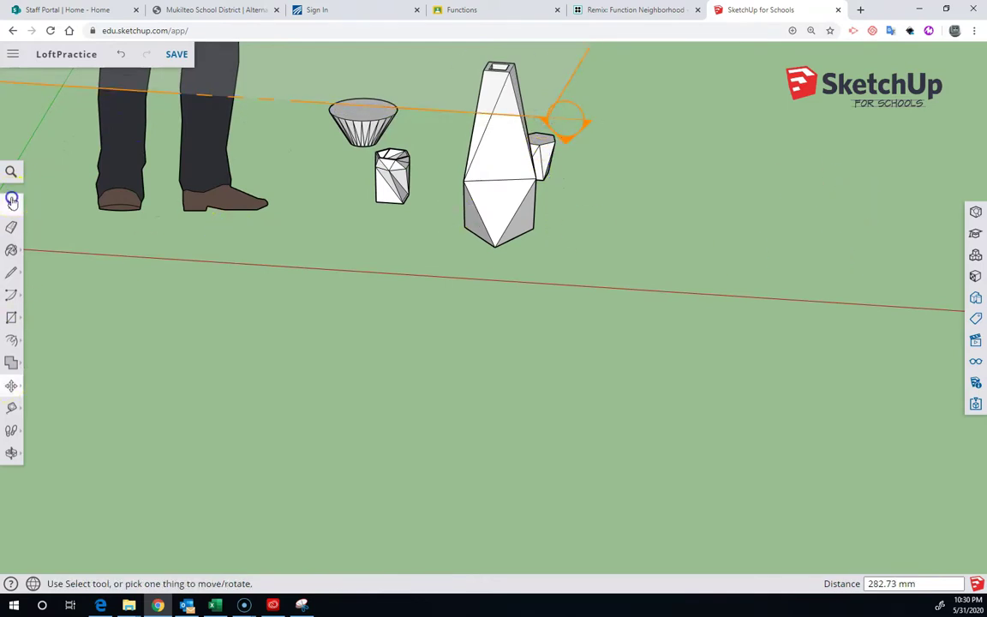
# Step: Select the section plane and delete it from the model
pyautogui.click(11, 202)
pyautogui.click(553, 115)
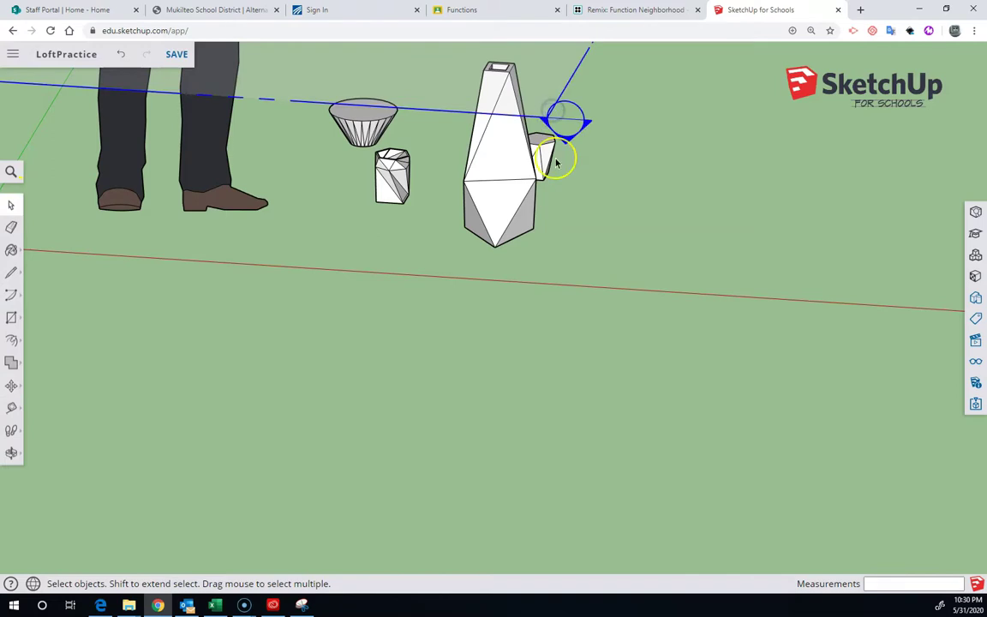
pyautogui.press('Delete')
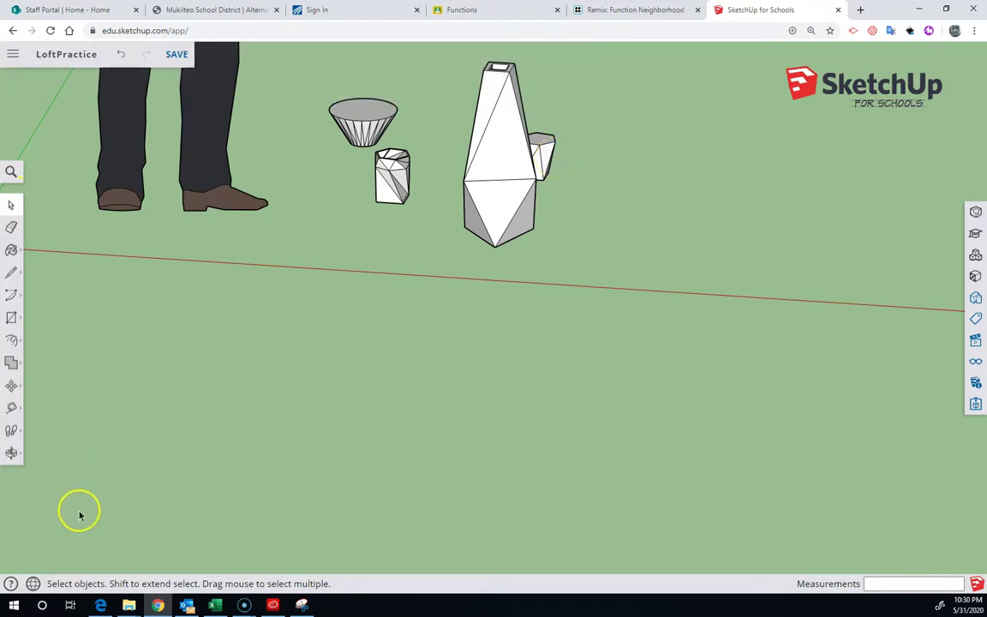